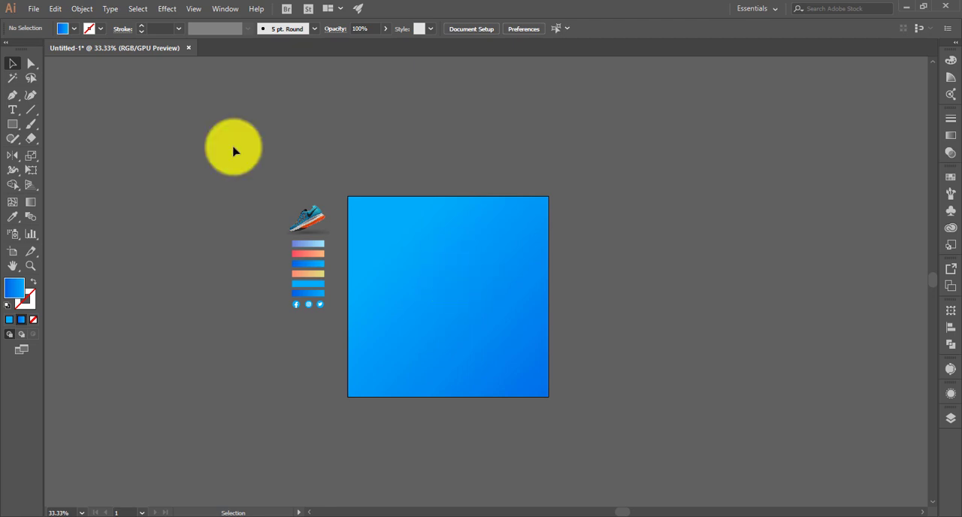
# - Draw a gradient circle about 101 pt wide beside the artboard and copy it into two rows of two circles
pyautogui.click(24, 132)
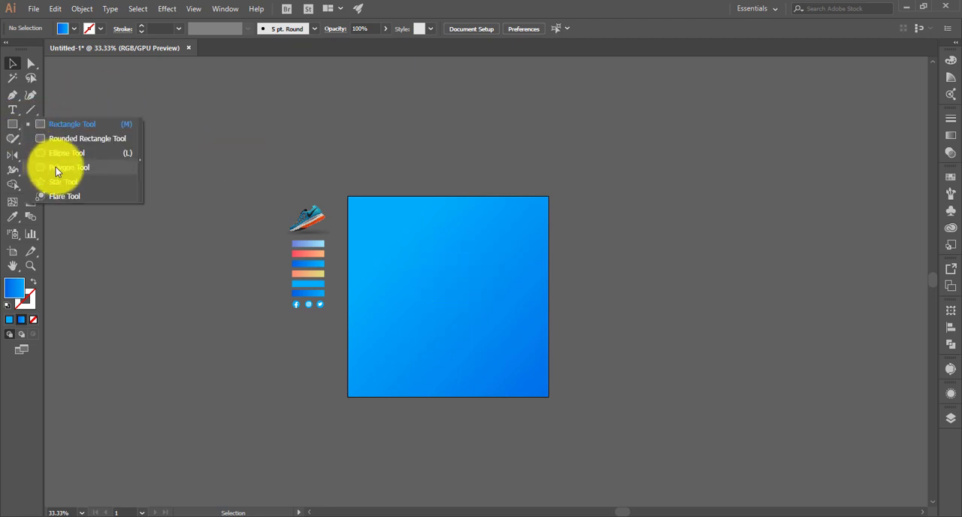
pyautogui.click(57, 153)
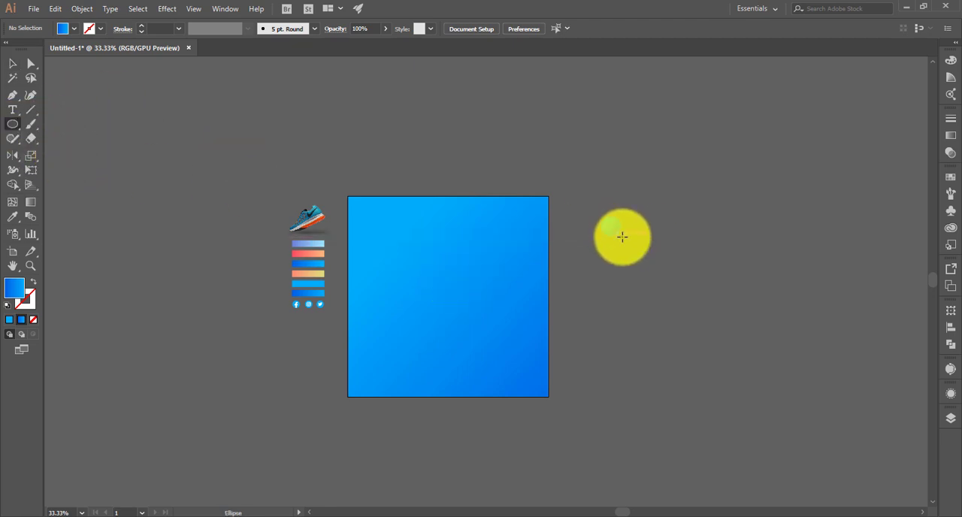
pyautogui.press('v')
pyautogui.click(690, 219)
pyautogui.scroll(2, 637, 231)
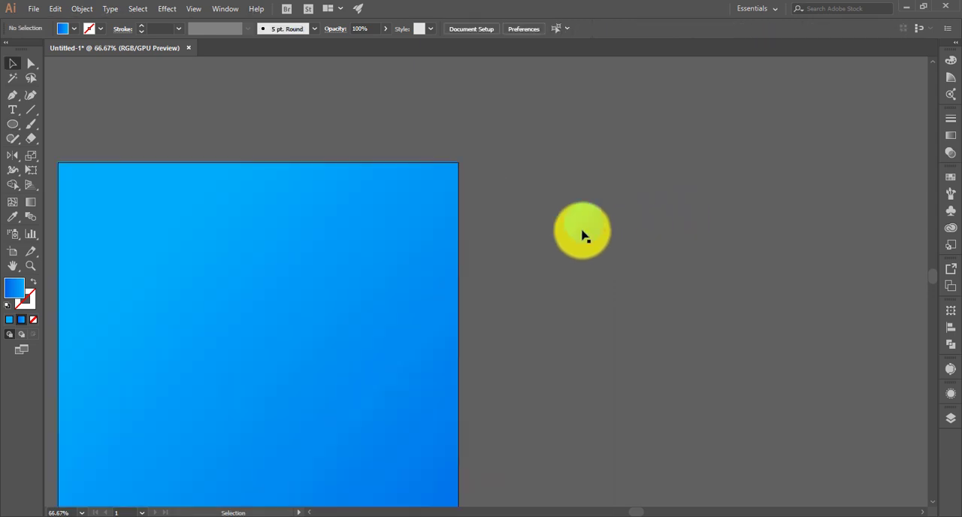
pyautogui.moveTo(582, 231); pyautogui.dragTo(835, 238)
pyautogui.scroll(-2, 835, 238)
pyautogui.moveTo(661, 198); pyautogui.dragTo(841, 263)
pyautogui.click(782, 210)
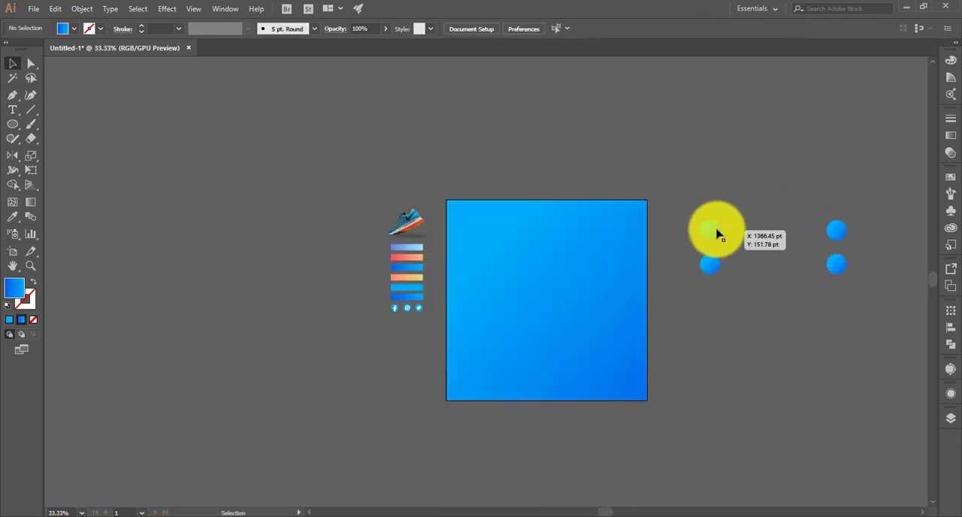
# - Fill the upper-left circle with the red-to-orange swatch gradient and the upper-right circle with the peach-to-yellow one, using the Eyedropper
pyautogui.moveTo(711, 235); pyautogui.dragTo(711, 235)
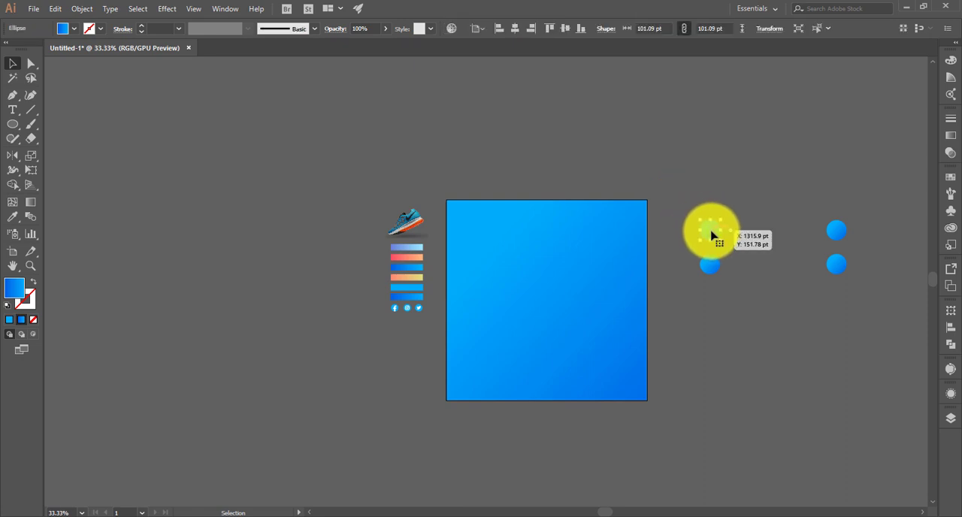
pyautogui.press('i')
pyautogui.click(406, 257)
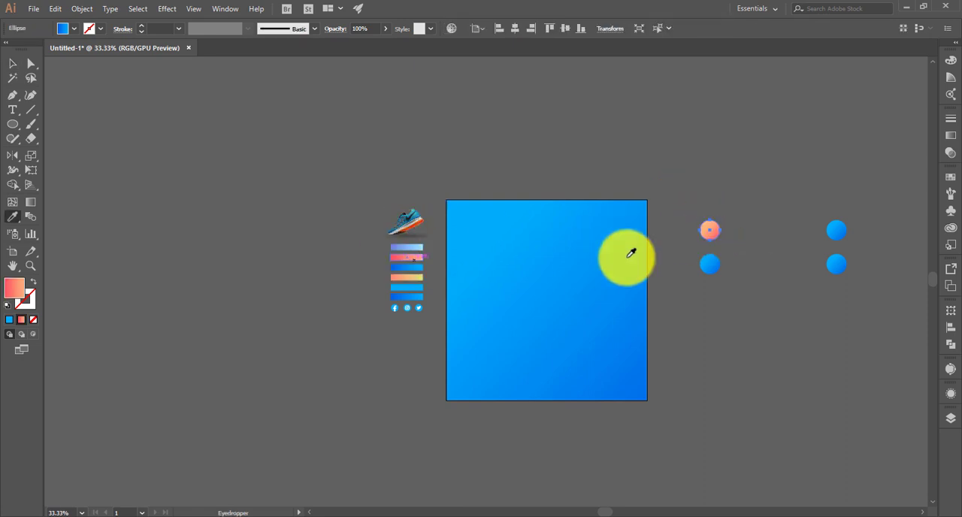
pyautogui.press('v')
pyautogui.click(846, 231)
pyautogui.press('i')
pyautogui.click(407, 276)
# - Apply the lavender-to-light-blue swatch gradient to the lower-left circle and the dark-to-light-blue gradient to the lower-right circle
pyautogui.press('v')
pyautogui.click(709, 264)
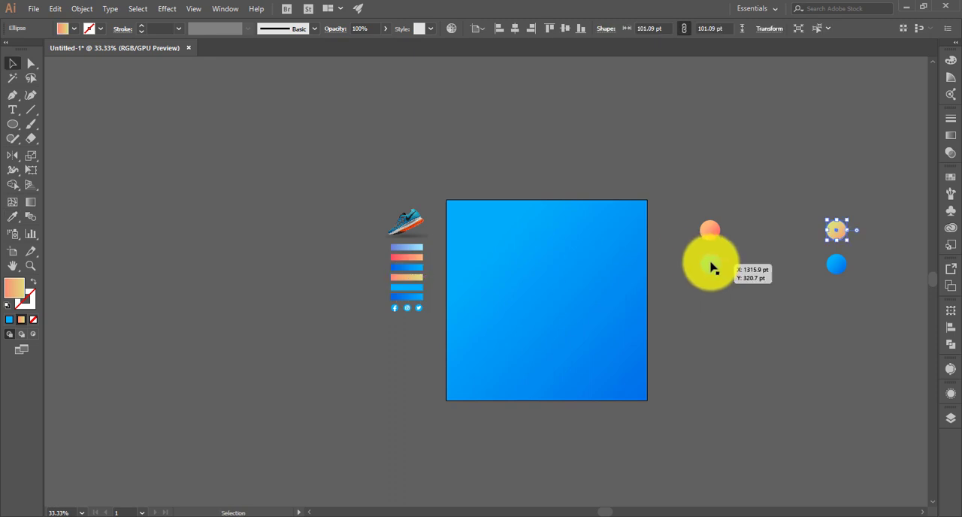
pyautogui.press('i')
pyautogui.click(420, 246)
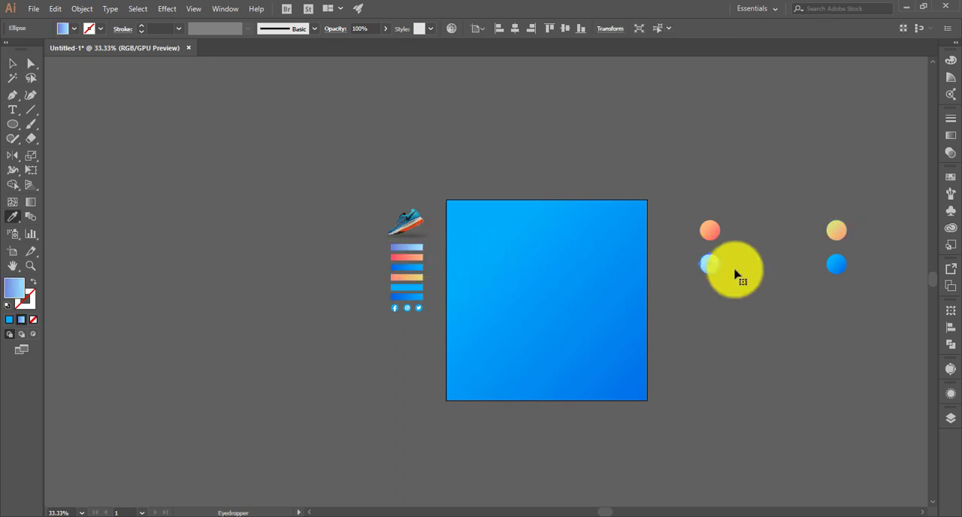
pyautogui.press('v')
pyautogui.click(837, 263)
pyautogui.press('i')
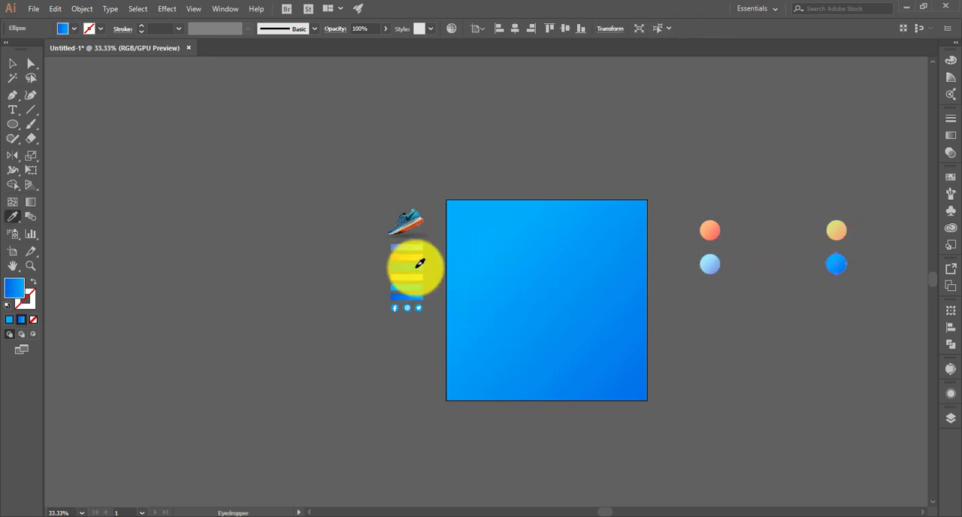
pyautogui.press('v')
pyautogui.click(835, 284)
# - Rotate the red-orange, blue and light-blue circles to vary the direction of their gradients
pyautogui.click(714, 230)
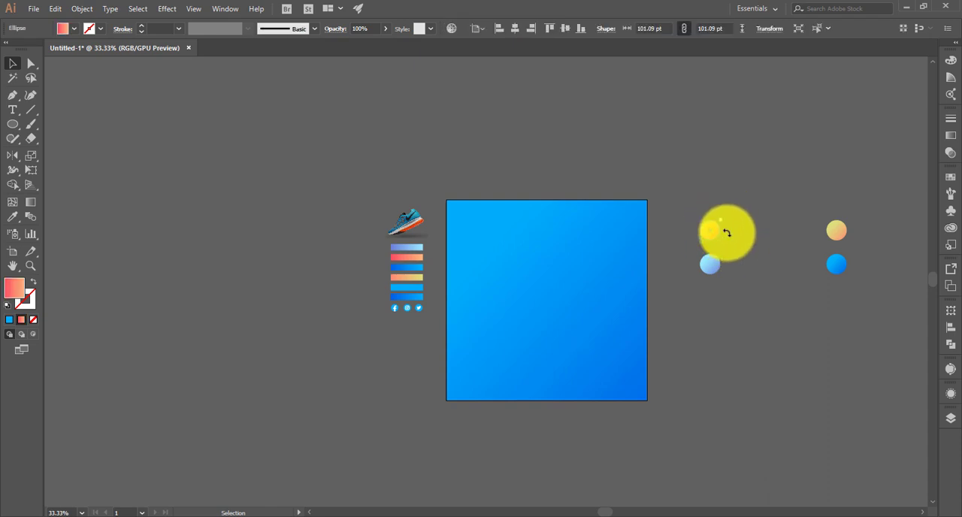
pyautogui.moveTo(727, 233); pyautogui.dragTo(705, 260)
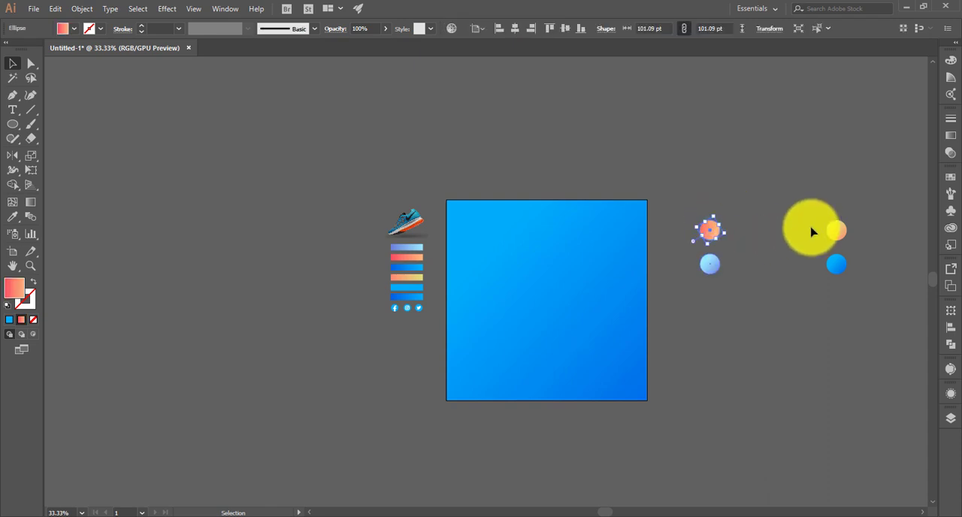
pyautogui.click(850, 262)
pyautogui.moveTo(852, 252); pyautogui.dragTo(848, 256)
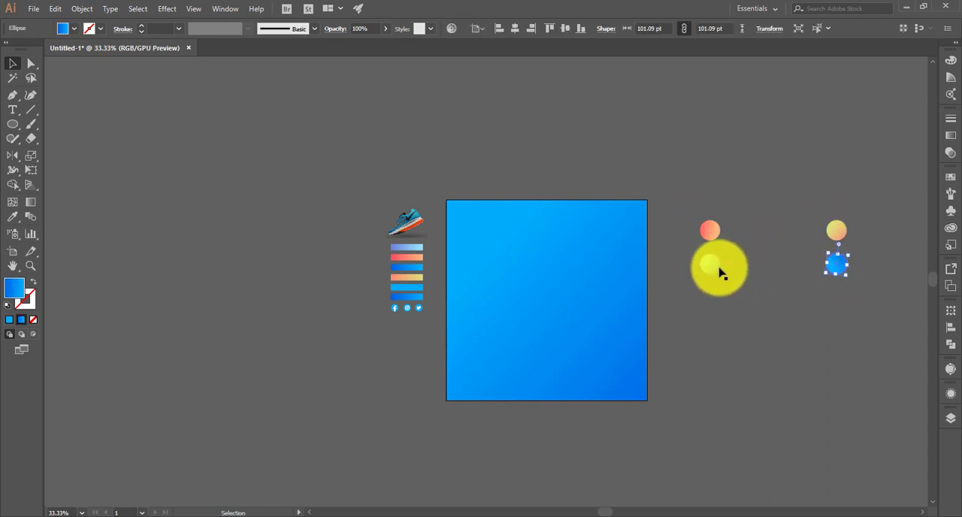
pyautogui.moveTo(725, 248); pyautogui.dragTo(736, 265)
# - Blend the two upper circles into a red-to-yellow bar using Specified Steps spacing of 1000
pyautogui.moveTo(699, 213); pyautogui.dragTo(859, 233)
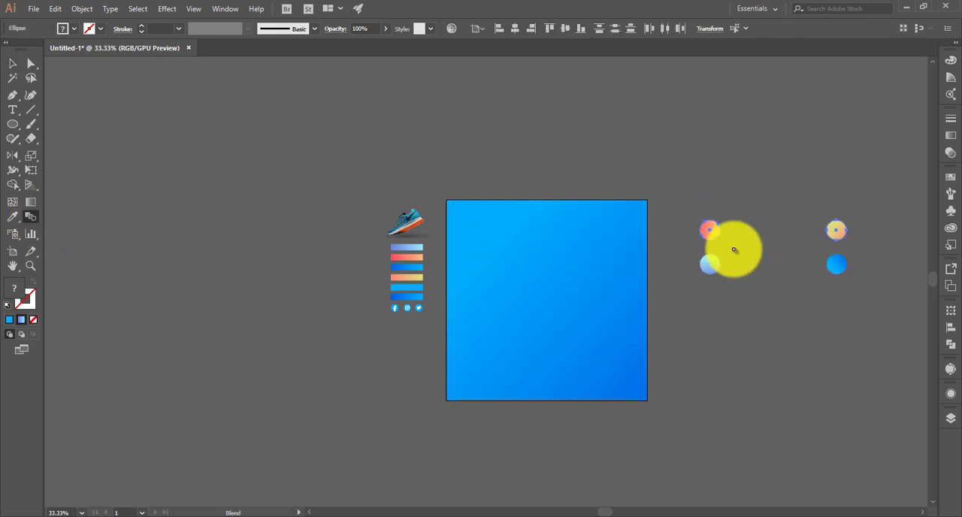
pyautogui.click(834, 231)
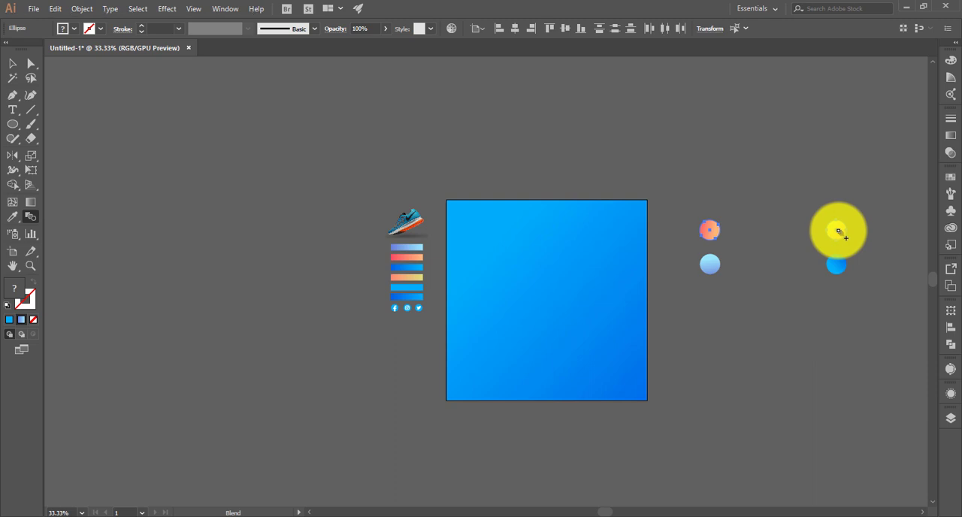
pyautogui.press('Return')
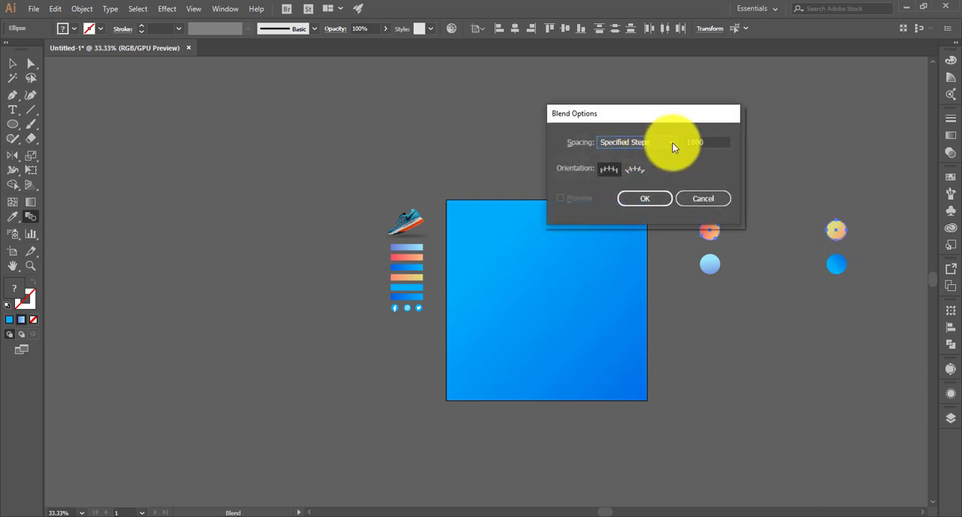
pyautogui.click(672, 142)
pyautogui.click(660, 166)
pyautogui.doubleClick(718, 142)
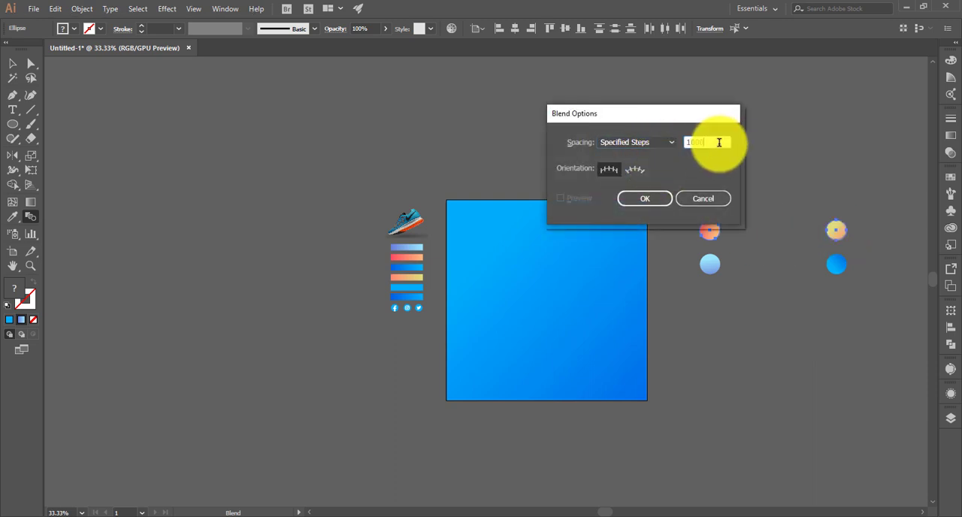
pyautogui.click(645, 197)
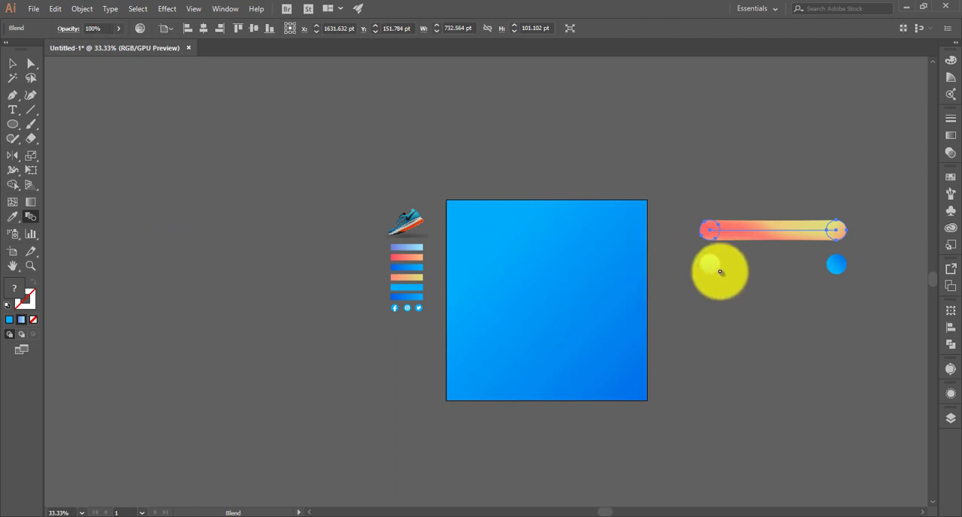
# - Blend the two lower circles into a light-to-dark-blue bar with 1000 specified steps
pyautogui.moveTo(722, 278); pyautogui.dragTo(842, 269)
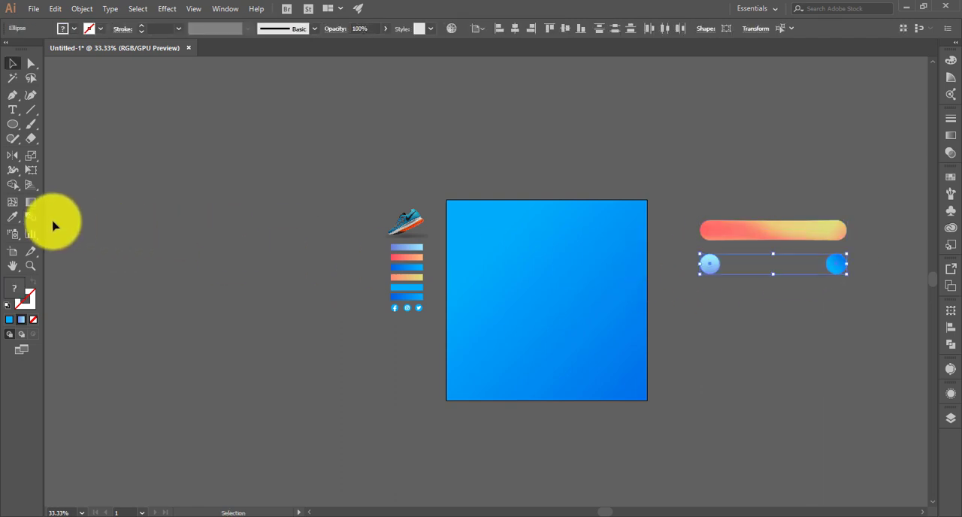
pyautogui.click(711, 265)
pyautogui.click(840, 265)
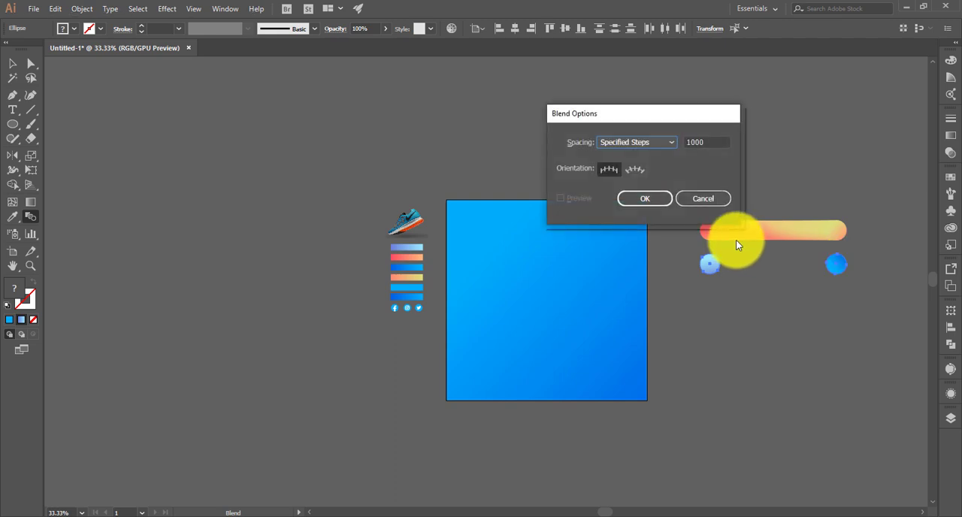
pyautogui.click(661, 203)
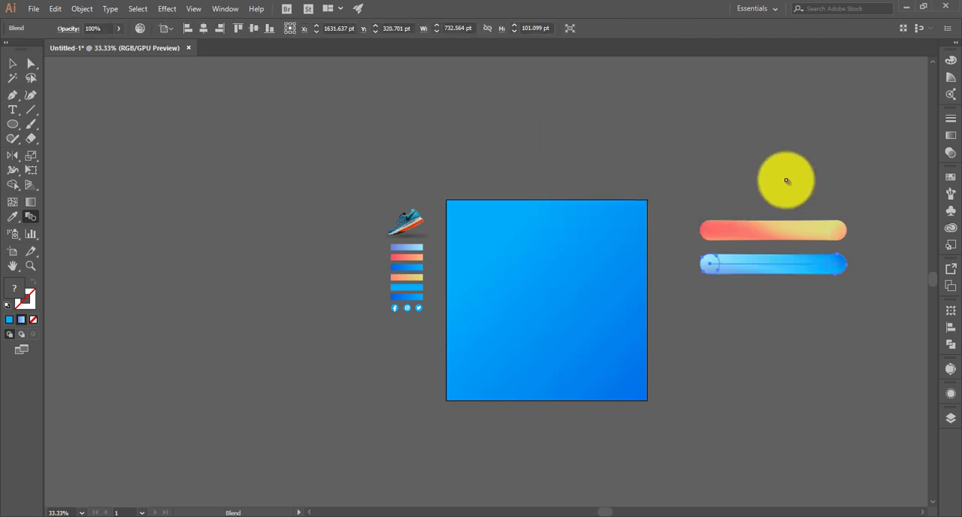
pyautogui.click(782, 181)
# - Set no fill with a 1 pt black stroke and draw an S-shaped Pen path along the artboard's right side, past its top and bottom edges
pyautogui.scroll(1, 576, 216)
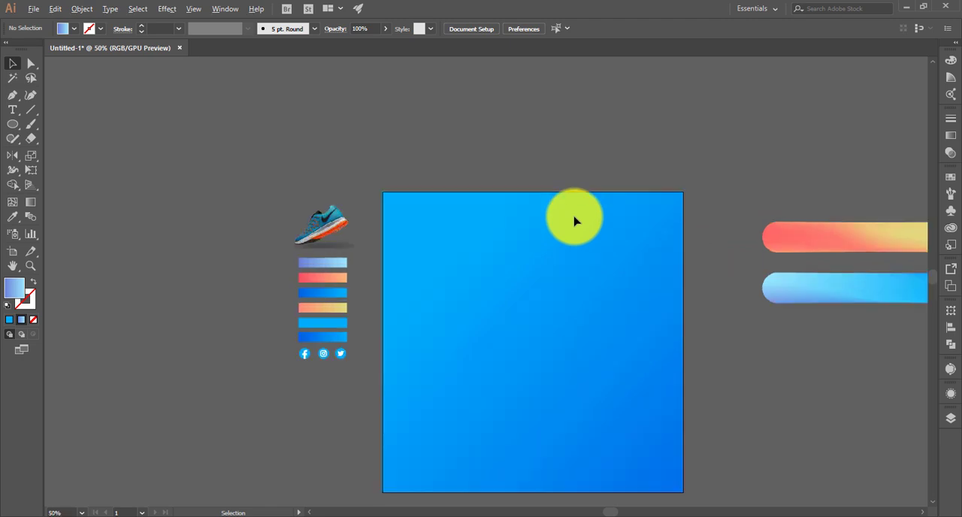
pyautogui.moveTo(587, 202); pyautogui.dragTo(539, 158)
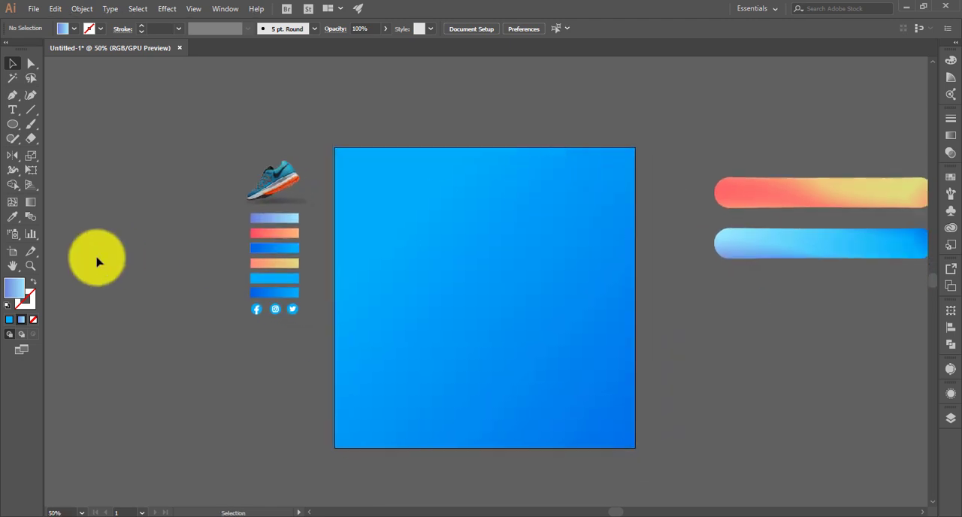
pyautogui.click(33, 284)
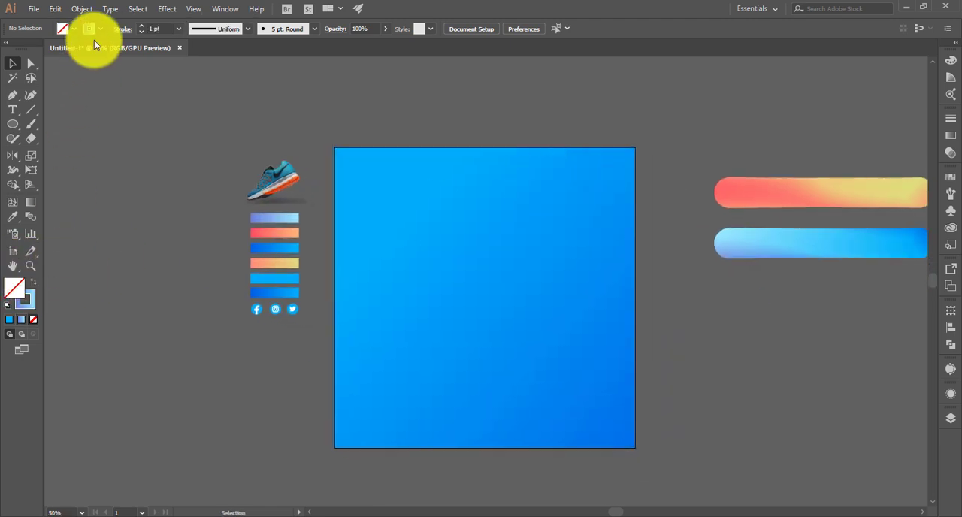
pyautogui.click(321, 24)
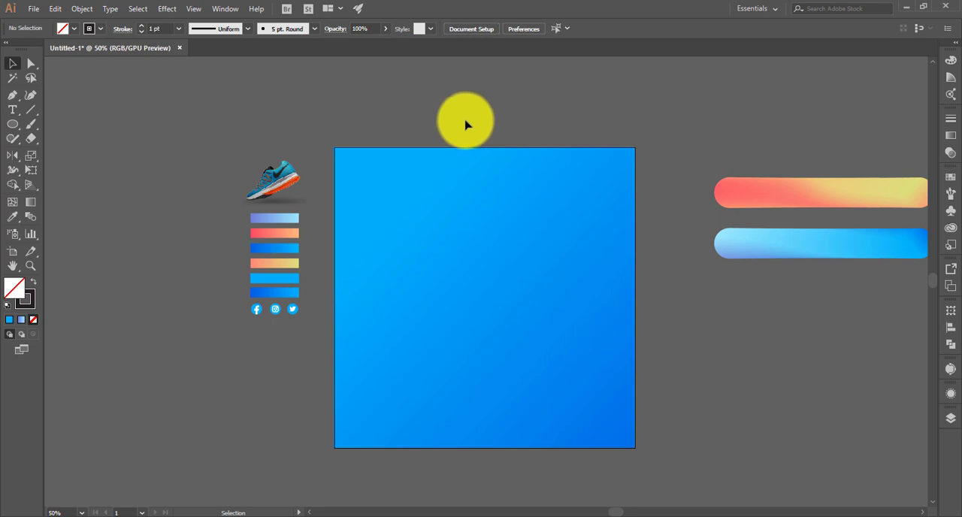
pyautogui.scroll(-1, 453, 189)
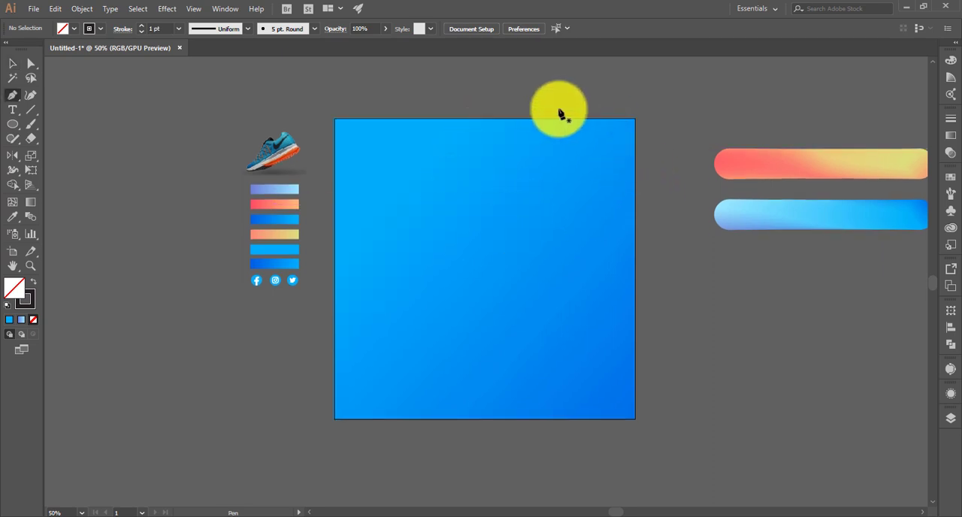
pyautogui.click(587, 113)
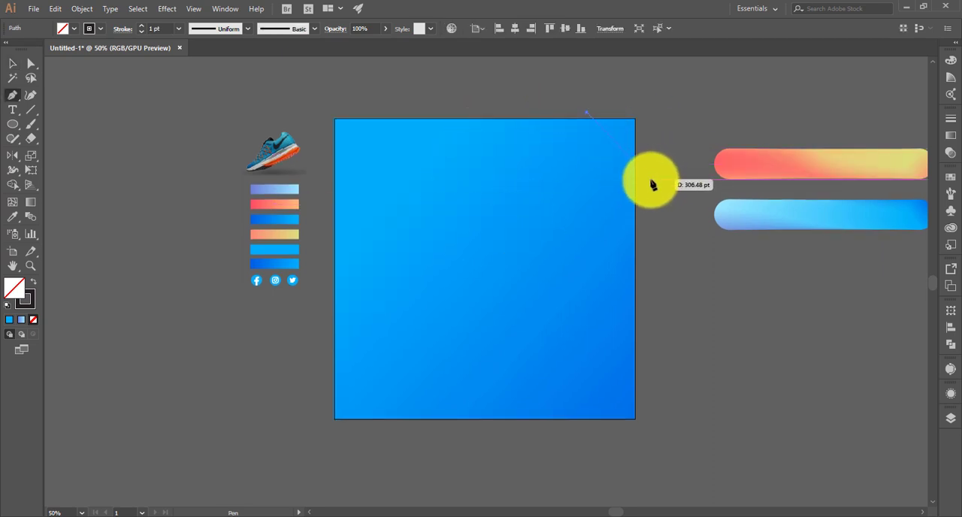
pyautogui.moveTo(656, 195); pyautogui.dragTo(786, 463)
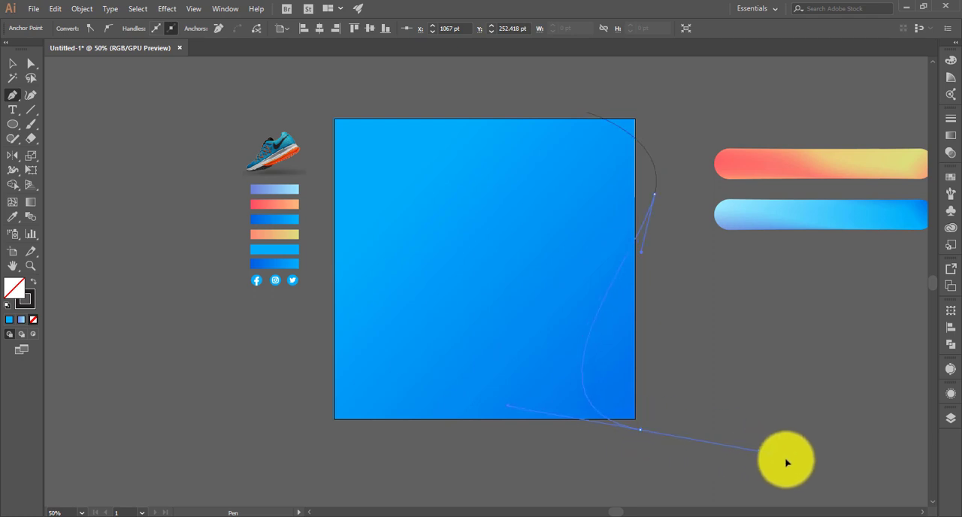
pyautogui.moveTo(846, 490); pyautogui.dragTo(890, 493)
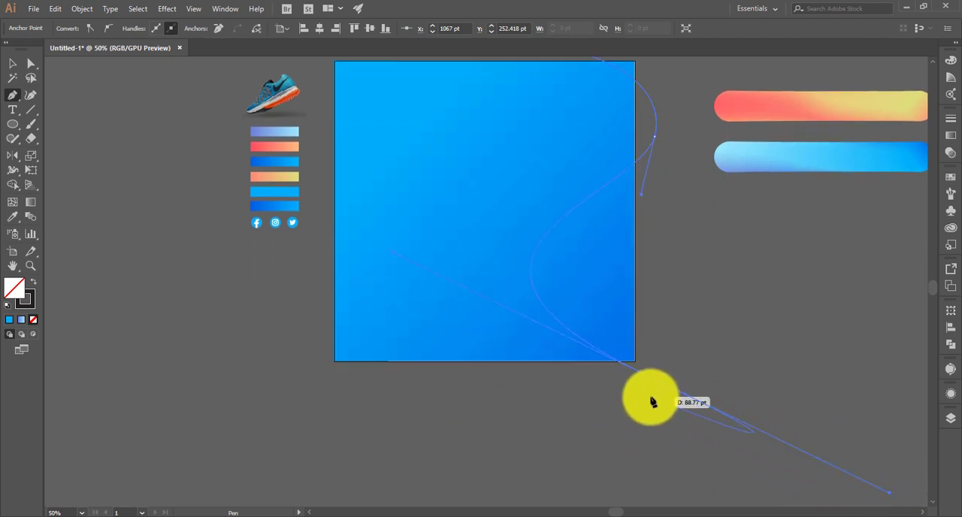
pyautogui.scroll(1, 466, 305)
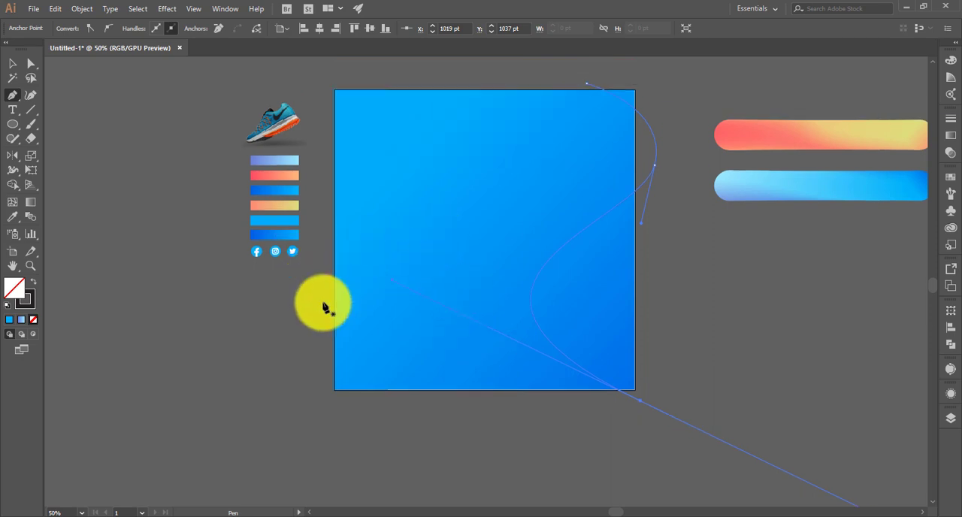
# - Draw a second wavy Pen path from beyond the artboard's left edge through its middle to above its top edge
pyautogui.click(306, 337)
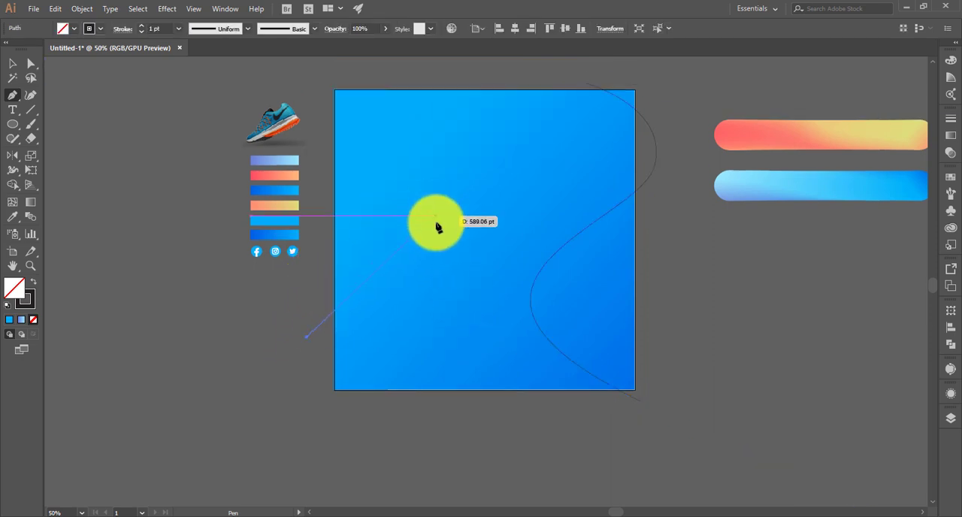
pyautogui.moveTo(454, 226); pyautogui.dragTo(556, 253)
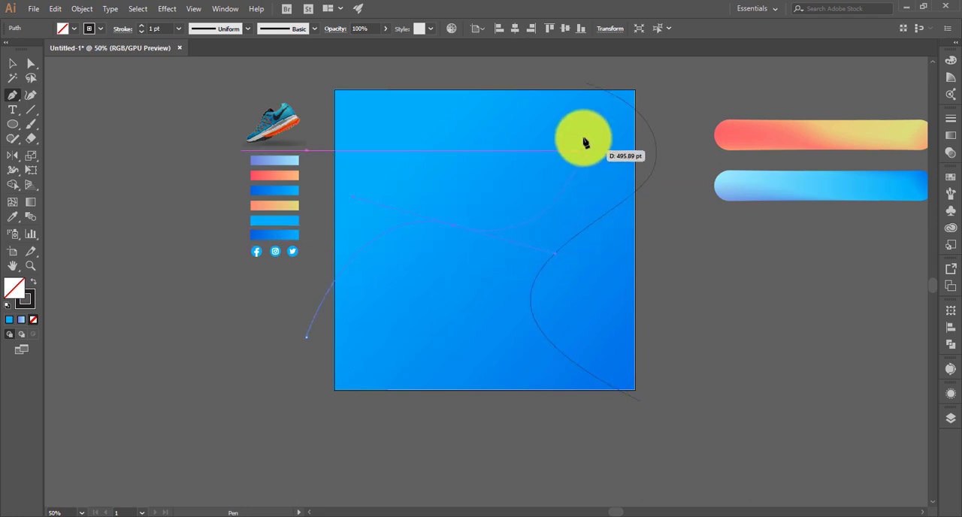
pyautogui.click(576, 74)
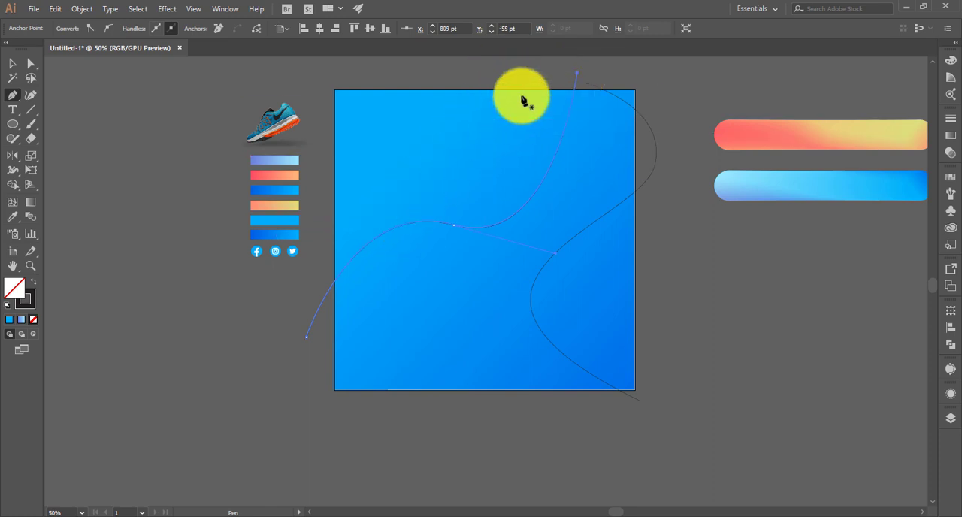
# - Draw a third, shorter wavy Pen path in the artboard's upper area, from the middle curve up to the top edge
pyautogui.click(396, 221)
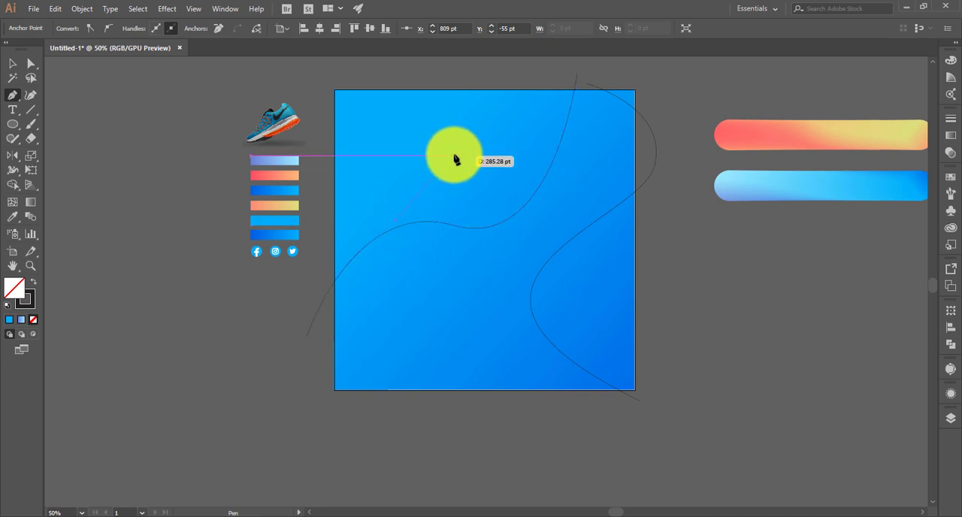
pyautogui.moveTo(461, 171); pyautogui.dragTo(491, 145)
pyautogui.moveTo(533, 84); pyautogui.dragTo(37, 63)
pyautogui.click(472, 171)
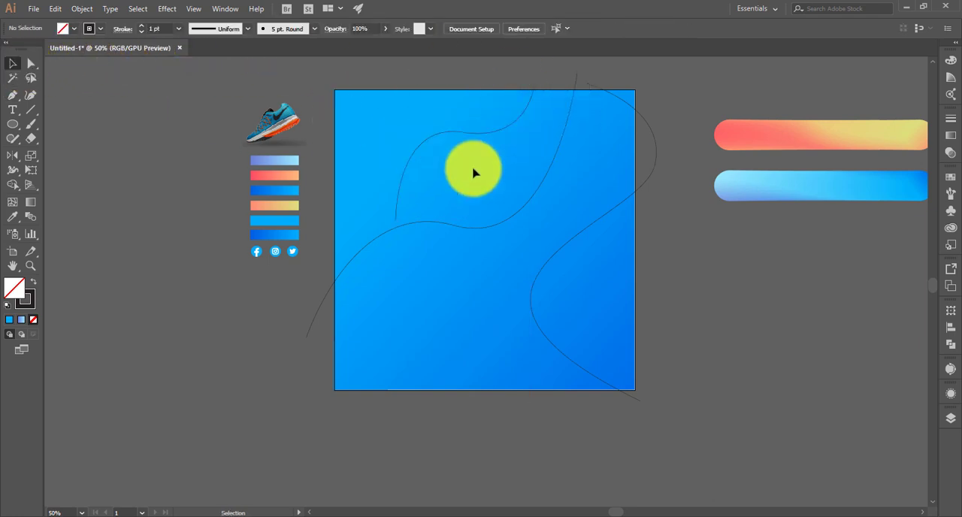
pyautogui.moveTo(671, 236); pyautogui.dragTo(493, 243)
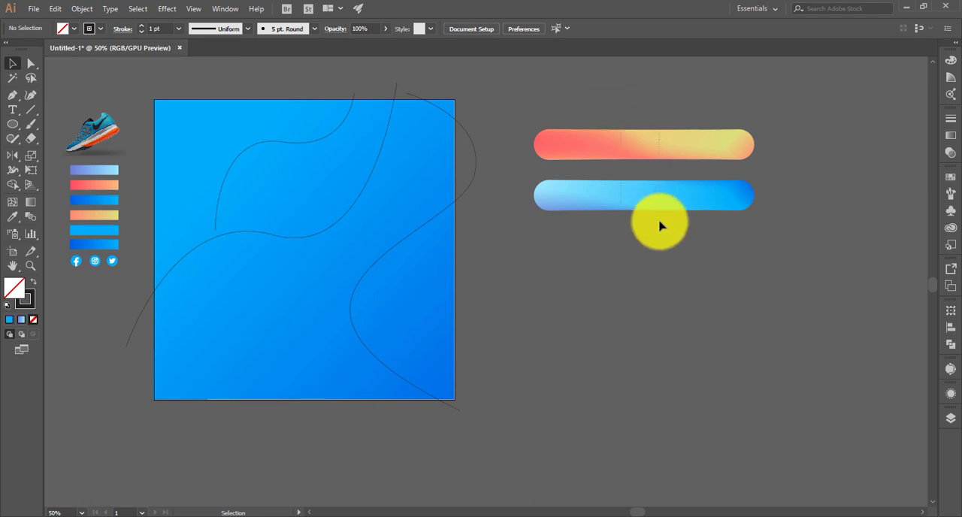
# - Duplicate the red-to-yellow and blue bars straight downward three times to get four pairs
pyautogui.moveTo(658, 207); pyautogui.dragTo(656, 297)
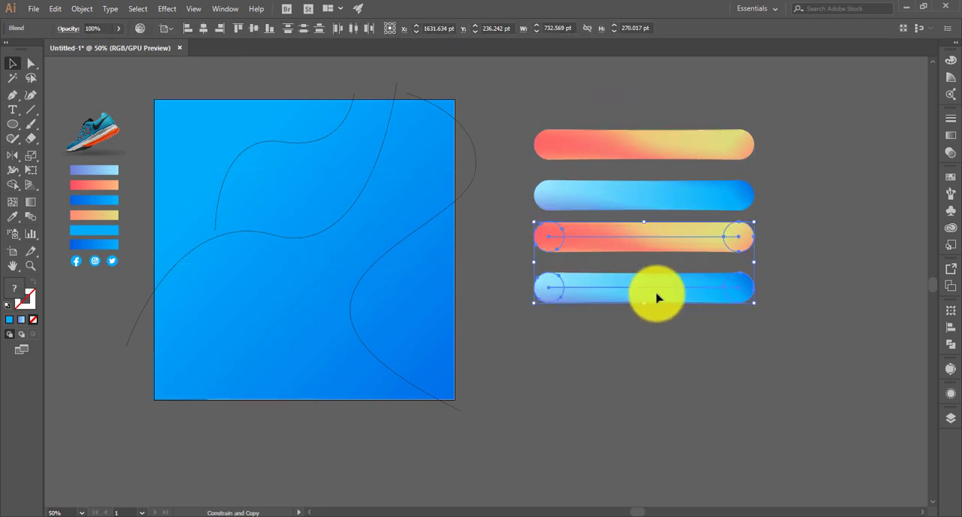
pyautogui.hotkey('ctrl', 'd')
pyautogui.hotkey('ctrl', 'd')
pyautogui.click(808, 306)
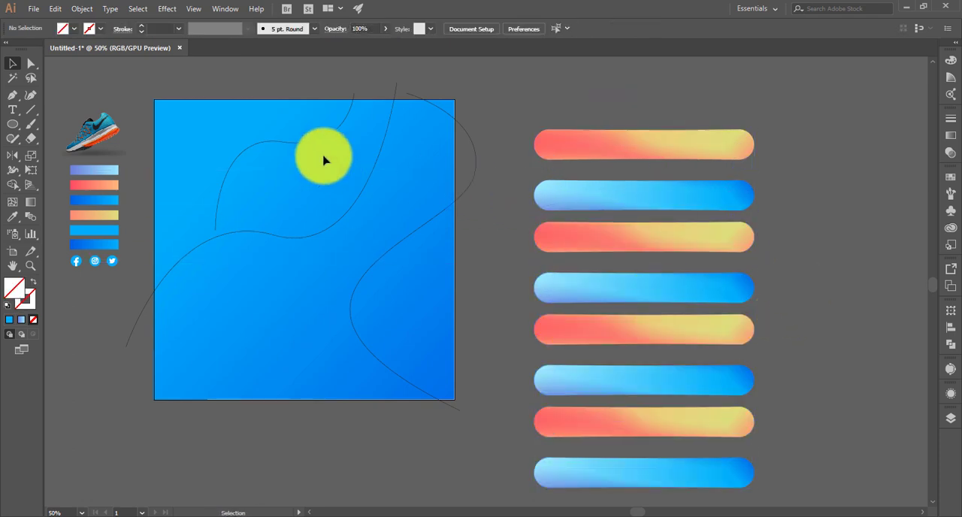
# - Replace the spine of the uppermost red-to-yellow bar with the short wavy path in the artboard's upper area
pyautogui.click(272, 146)
pyautogui.keyDown('shift'); pyautogui.click(634, 142); pyautogui.keyUp('shift')
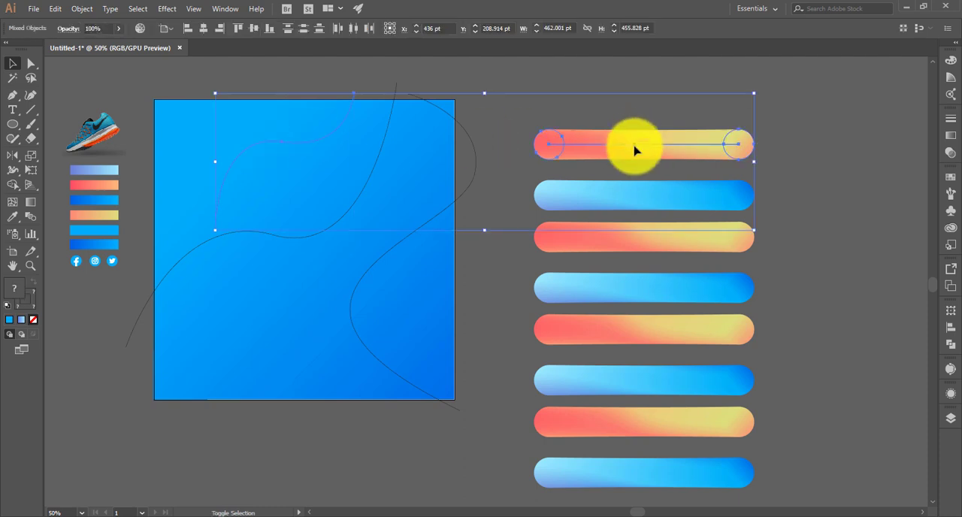
pyautogui.click(82, 9)
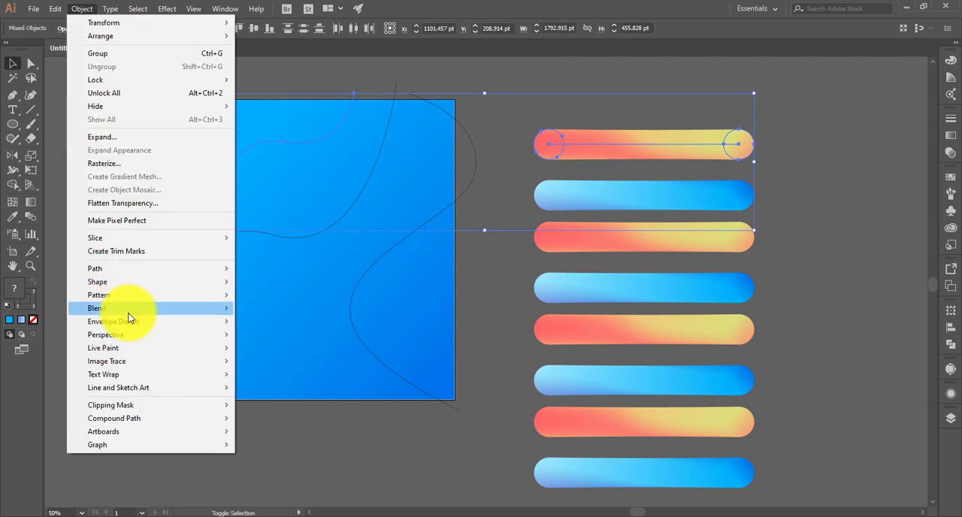
pyautogui.moveTo(128, 308)
pyautogui.click(274, 378)
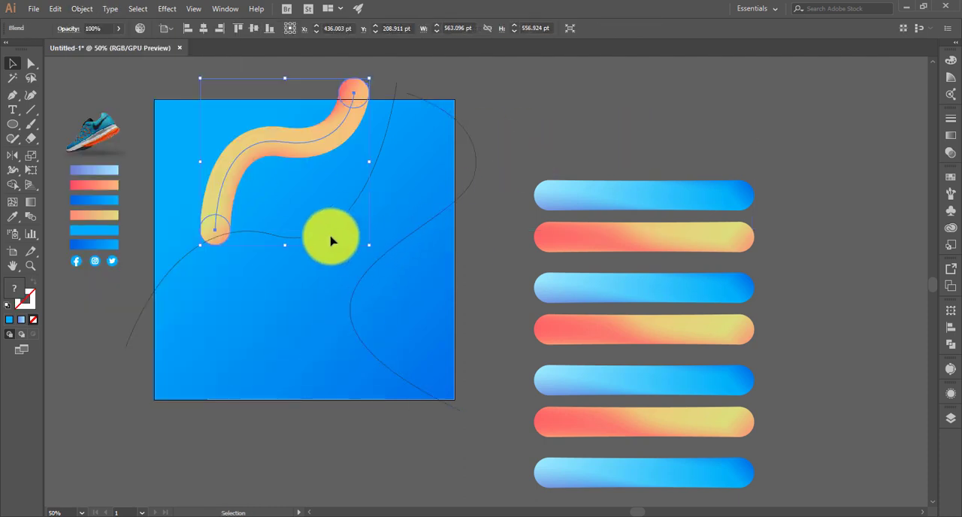
# - Replace the spine of the uppermost blue bar with the long wavy path crossing the middle of the artboard
pyautogui.click(326, 232)
pyautogui.keyDown('shift'); pyautogui.click(597, 197); pyautogui.keyUp('shift')
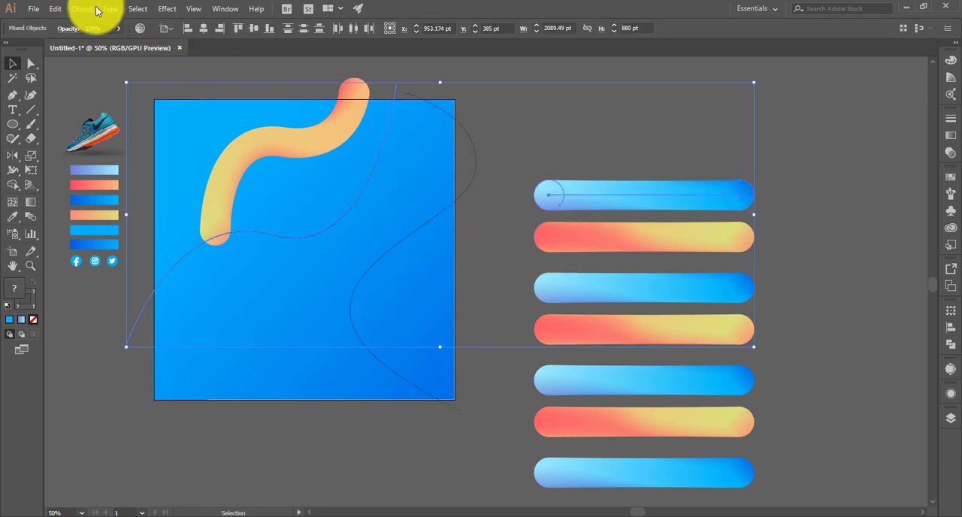
pyautogui.click(83, 9)
pyautogui.moveTo(122, 310)
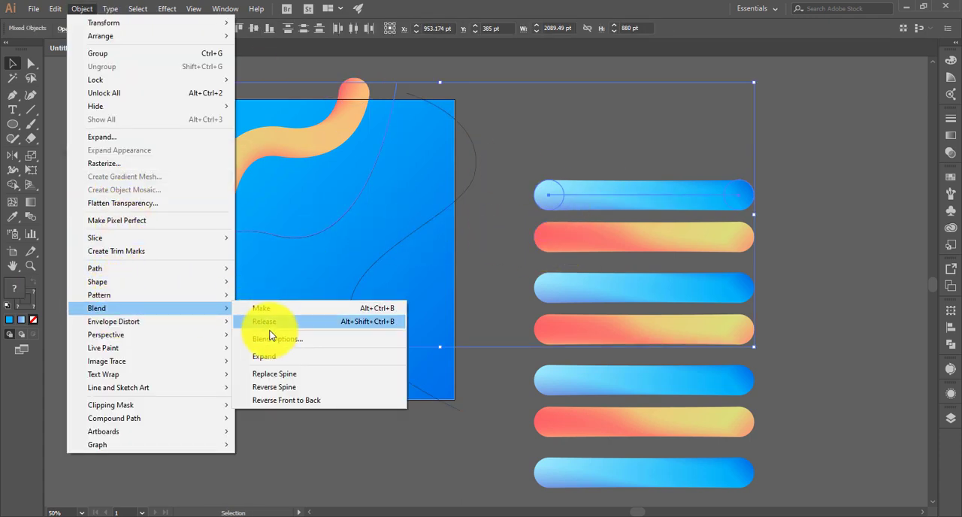
pyautogui.click(275, 373)
# - Replace the spine of the next red-to-yellow bar with the S-shaped path along the artboard's right side
pyautogui.click(389, 257)
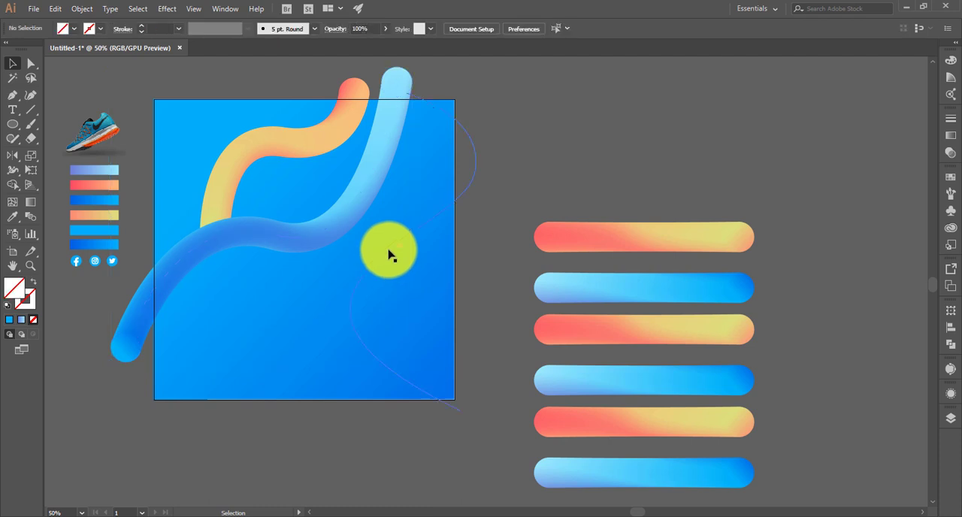
pyautogui.keyDown('shift'); pyautogui.click(605, 261); pyautogui.keyUp('shift')
pyautogui.keyDown('shift'); pyautogui.click(610, 234); pyautogui.keyUp('shift')
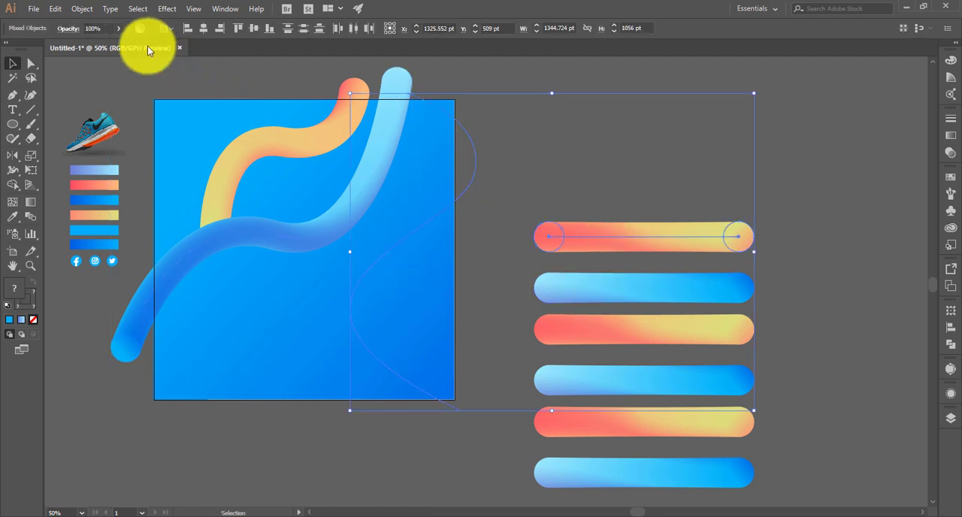
pyautogui.click(82, 9)
pyautogui.moveTo(136, 312)
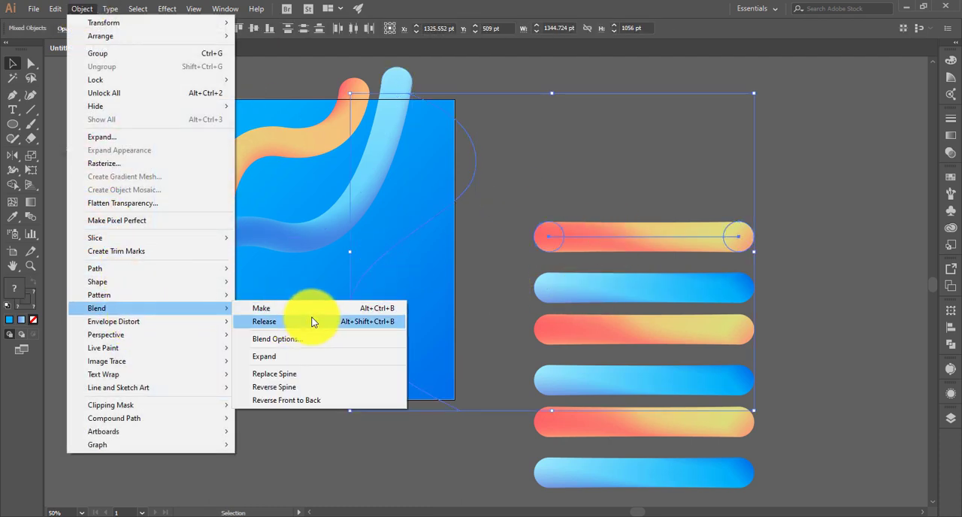
pyautogui.click(306, 375)
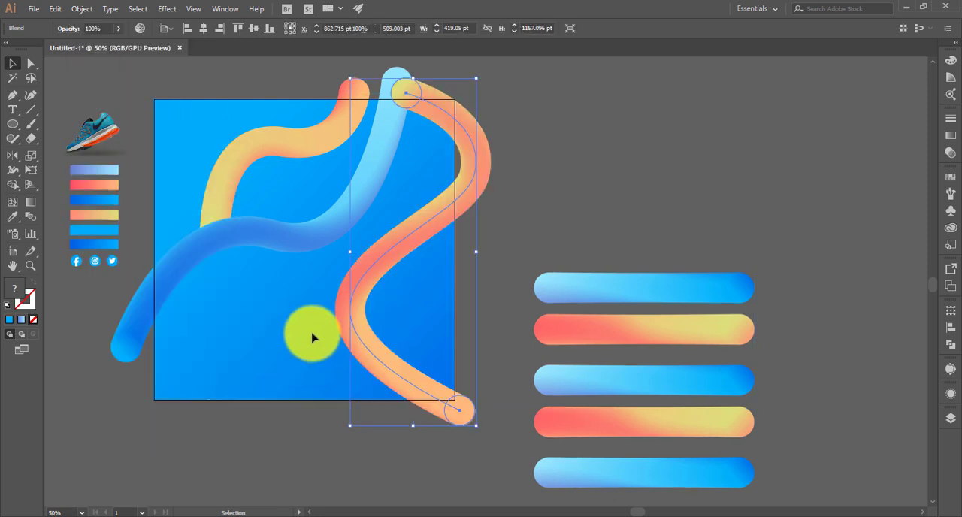
pyautogui.click(293, 342)
# - Draw a short diagonal Pen path about 119 pt long near the artboard's lower-left corner
pyautogui.scroll(1, 293, 342)
pyautogui.moveTo(275, 335); pyautogui.dragTo(310, 322)
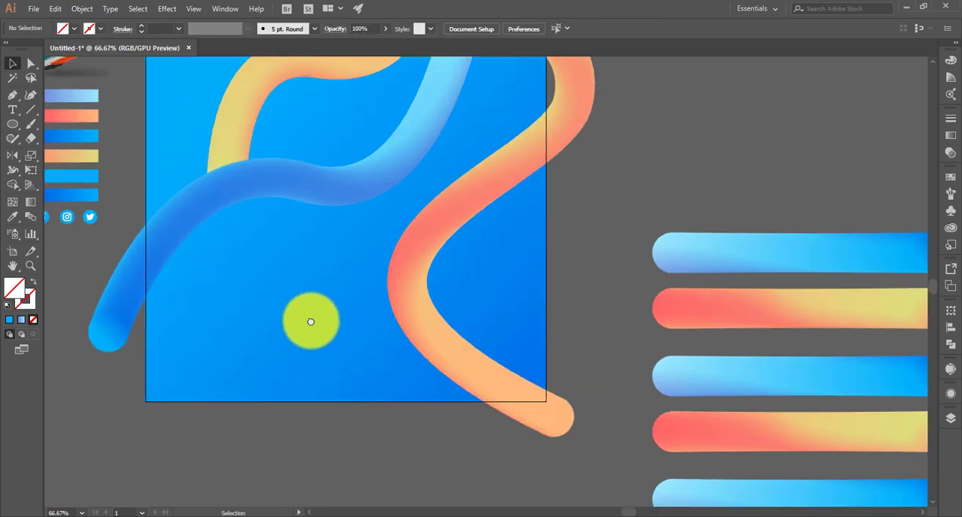
pyautogui.press('p')
pyautogui.click(198, 320)
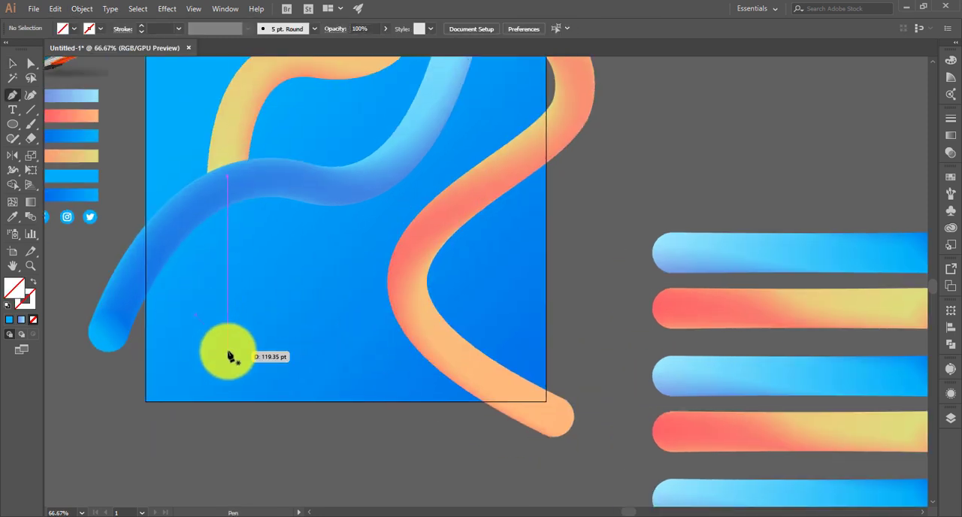
pyautogui.click(229, 351)
# - Replace the spine of another red-to-yellow bar with the short diagonal path to form a small pill
pyautogui.click(12, 63)
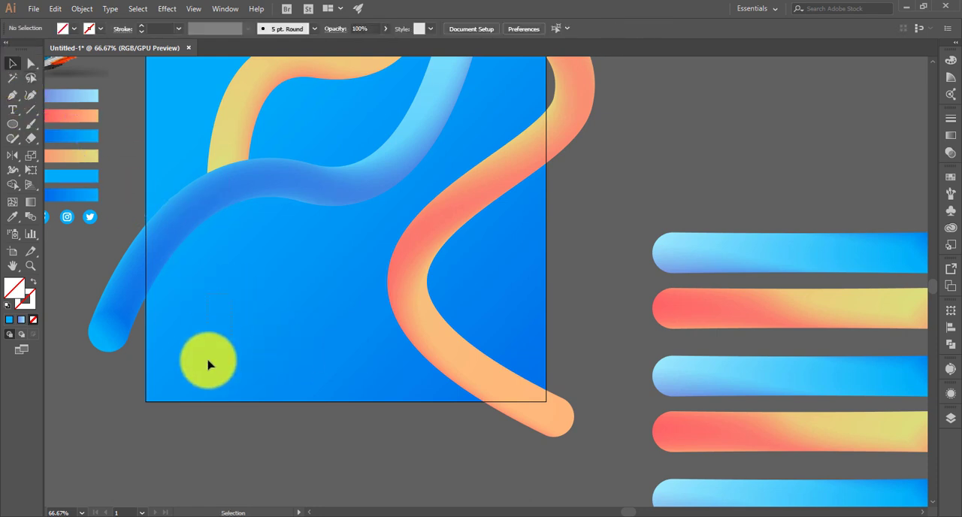
pyautogui.click(82, 8)
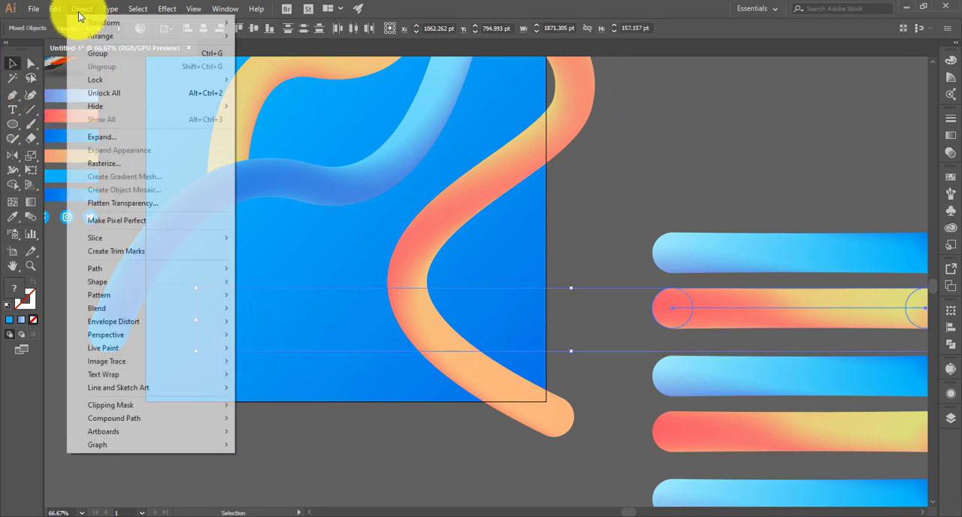
pyautogui.moveTo(155, 308)
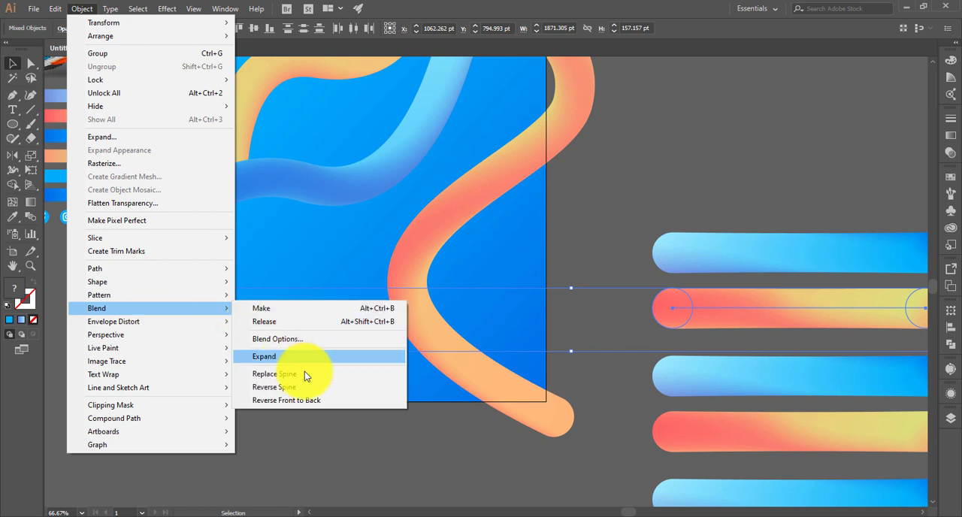
pyautogui.click(304, 374)
pyautogui.click(327, 376)
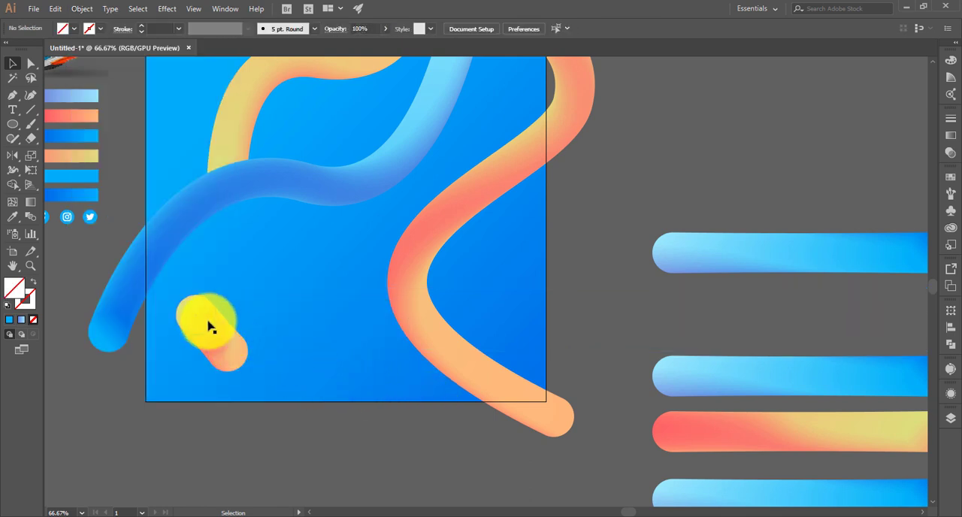
# - Isolate the small pill's blend, shrink its upper-left end circle and move it closer to the other end circle
pyautogui.click(208, 327)
pyautogui.scroll(3, 252, 369)
pyautogui.moveTo(252, 369); pyautogui.dragTo(383, 445)
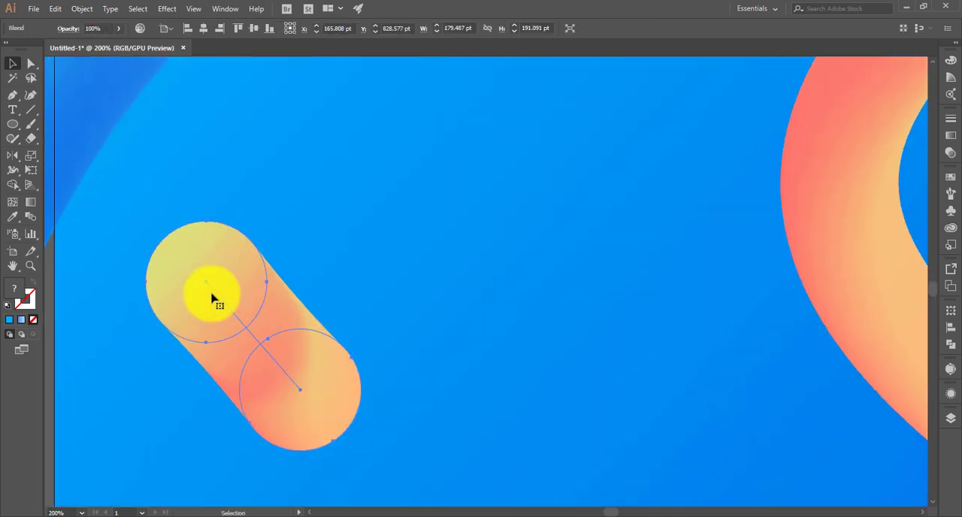
pyautogui.doubleClick(208, 285)
pyautogui.moveTo(209, 285); pyautogui.dragTo(239, 325)
pyautogui.moveTo(298, 263); pyautogui.dragTo(284, 278)
pyautogui.moveTo(265, 324); pyautogui.dragTo(267, 357)
pyautogui.click(336, 276)
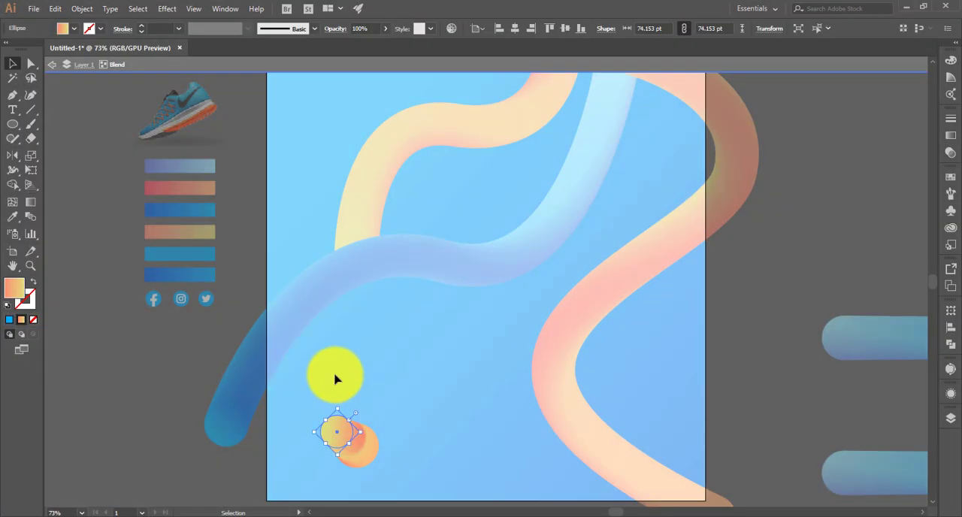
pyautogui.click(357, 414)
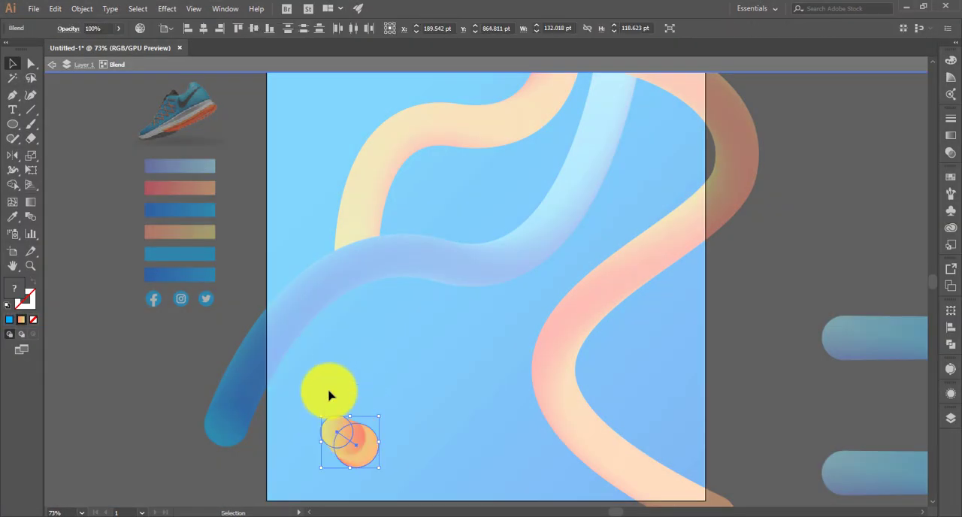
pyautogui.click(339, 419)
pyautogui.moveTo(337, 416); pyautogui.dragTo(342, 403)
pyautogui.doubleClick(360, 390)
# - Bring the small pill's larger end circle to the front of the smaller one
pyautogui.doubleClick(368, 453)
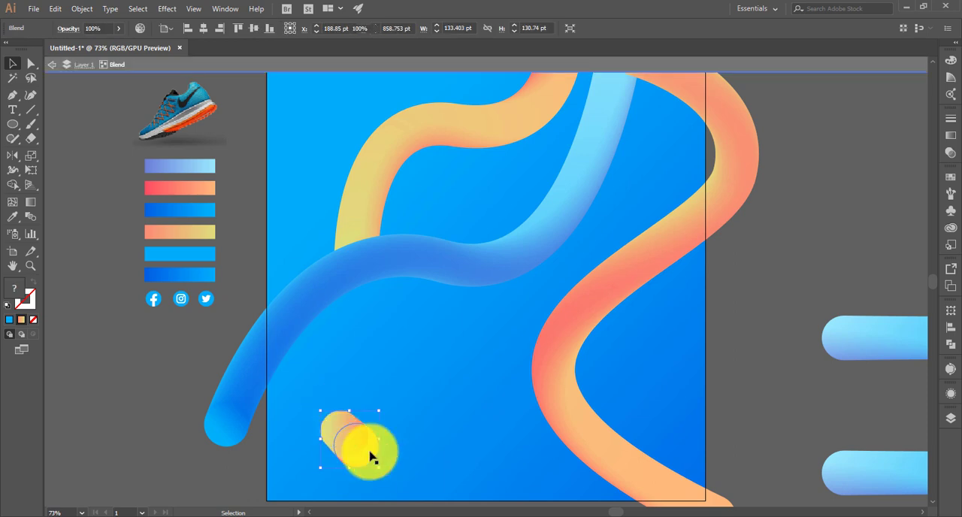
pyautogui.click(367, 453)
pyautogui.rightClick(361, 455)
pyautogui.moveTo(432, 387)
pyautogui.click(526, 388)
pyautogui.doubleClick(426, 398)
# - Rotate the small pill's smaller end circle so its red side faces outward
pyautogui.doubleClick(333, 420)
pyautogui.click(340, 418)
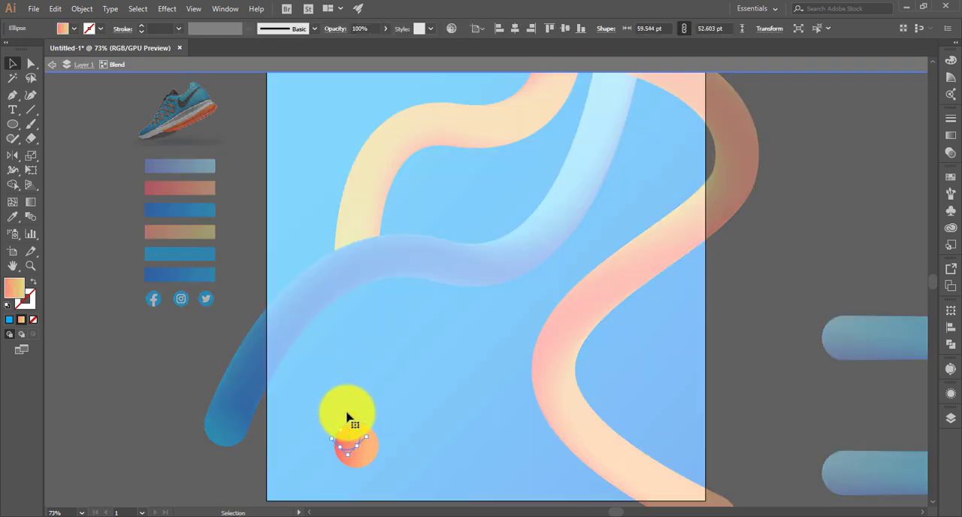
pyautogui.moveTo(347, 418)
pyautogui.mouseDown()
pyautogui.moveTo(355, 441)
pyautogui.moveTo(343, 435)
pyautogui.mouseUp()
pyautogui.click(394, 417)
pyautogui.doubleClick(367, 400)
# - Rotate the lower-left end circle of the blue tube to change the shading along it
pyautogui.scroll(1, 419, 361)
pyautogui.doubleClick(234, 424)
pyautogui.click(233, 427)
pyautogui.moveTo(254, 404); pyautogui.dragTo(198, 459)
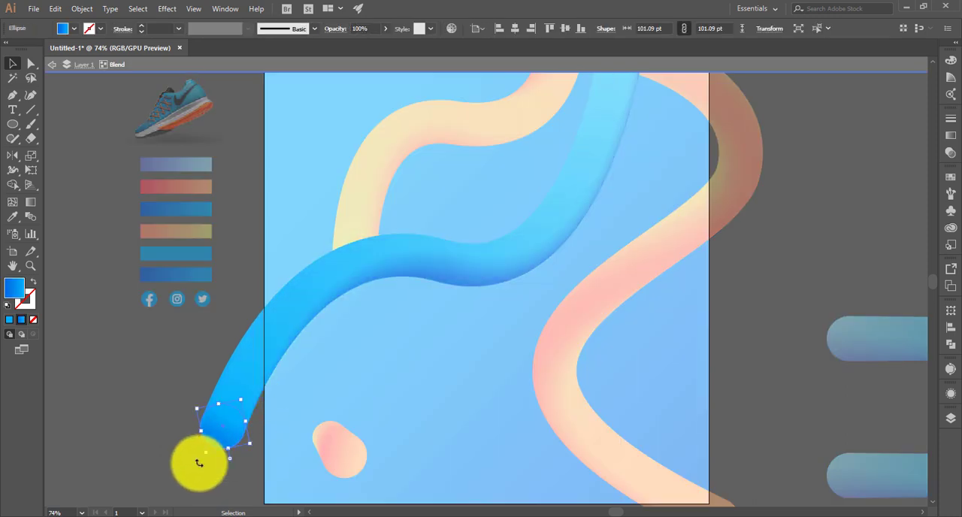
pyautogui.doubleClick(397, 194)
# - Rotate the lower end circle of the upper orange tube and shrink it to about 88 pt
pyautogui.scroll(1, 375, 196)
pyautogui.doubleClick(356, 264)
pyautogui.click(356, 267)
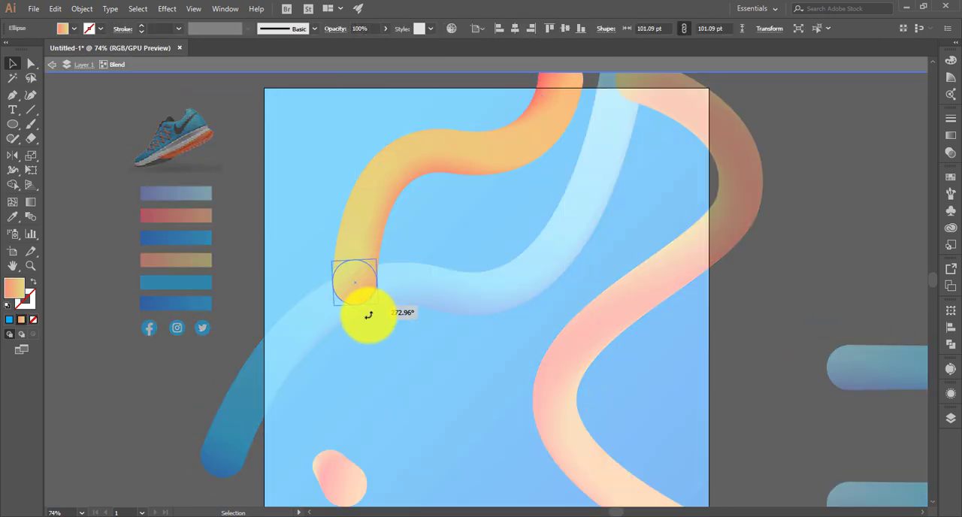
pyautogui.moveTo(369, 316); pyautogui.dragTo(327, 298)
pyautogui.click(400, 287)
pyautogui.click(368, 285)
pyautogui.moveTo(384, 290); pyautogui.dragTo(397, 329)
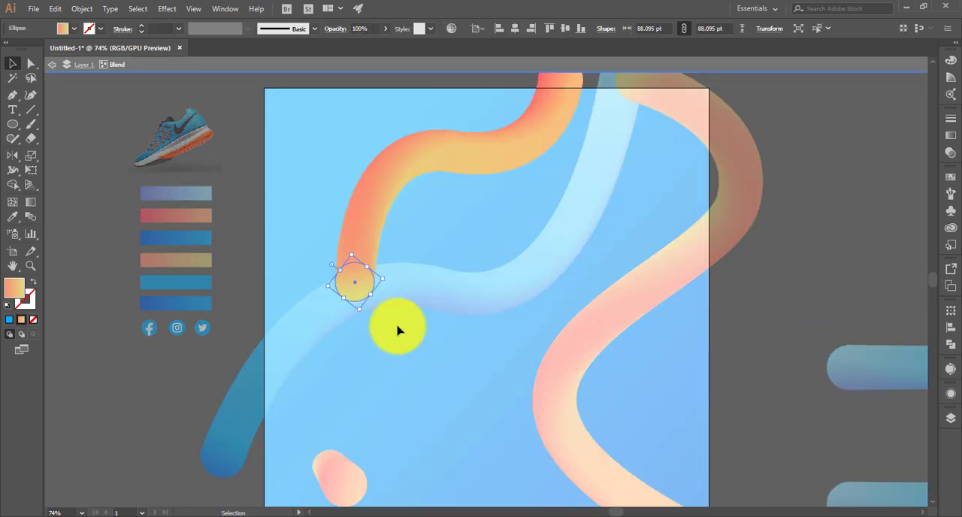
pyautogui.doubleClick(397, 331)
# - Rotate the blue tube's lower-left end circle further and shrink it slightly
pyautogui.scroll(-2, 338, 360)
pyautogui.doubleClick(232, 416)
pyautogui.click(230, 417)
pyautogui.moveTo(252, 435); pyautogui.dragTo(265, 413)
pyautogui.doubleClick(390, 389)
# - Shrink the lower end circle of the orange tube on the artboard's right side
pyautogui.moveTo(719, 505); pyautogui.dragTo(639, 420)
pyautogui.doubleClick(625, 462)
pyautogui.click(630, 457)
pyautogui.doubleClick(636, 418)
# - Reshape the right-hand orange tube's spine by adjusting the direction handle of its upper-right anchor point
pyautogui.hscroll(-6, 632, 402)
pyautogui.scroll(7, 629, 395)
pyautogui.doubleClick(637, 87)
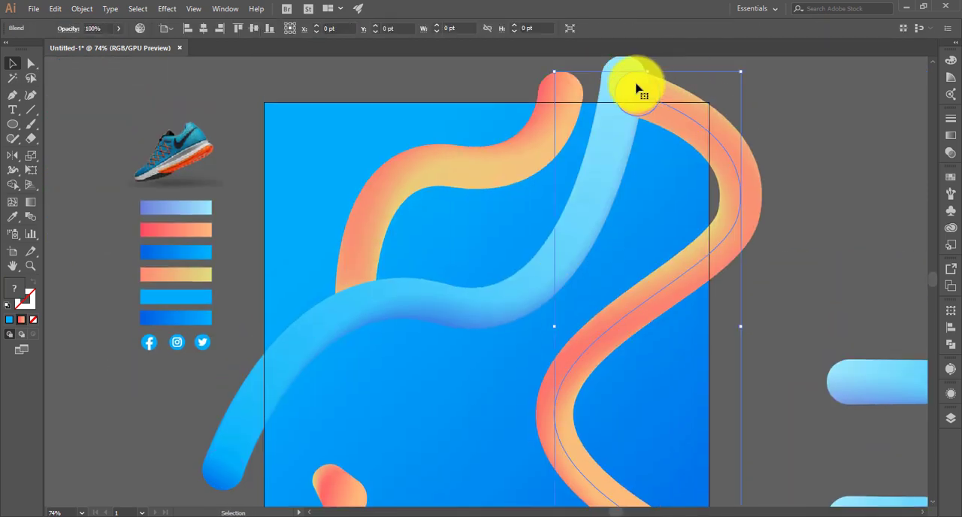
pyautogui.click(637, 86)
pyautogui.scroll(-2, 661, 188)
pyautogui.click(569, 342)
pyautogui.scroll(-3, 601, 283)
pyautogui.click(603, 279)
pyautogui.scroll(-3, 604, 279)
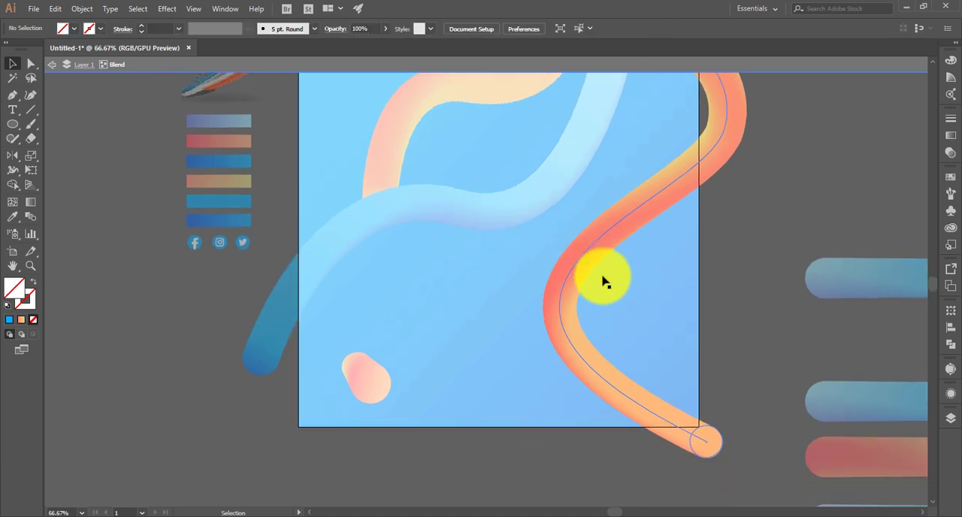
pyautogui.scroll(3, 604, 279)
pyautogui.click(704, 485)
pyautogui.click(31, 64)
pyautogui.click(724, 170)
pyautogui.moveTo(709, 252); pyautogui.dragTo(634, 239)
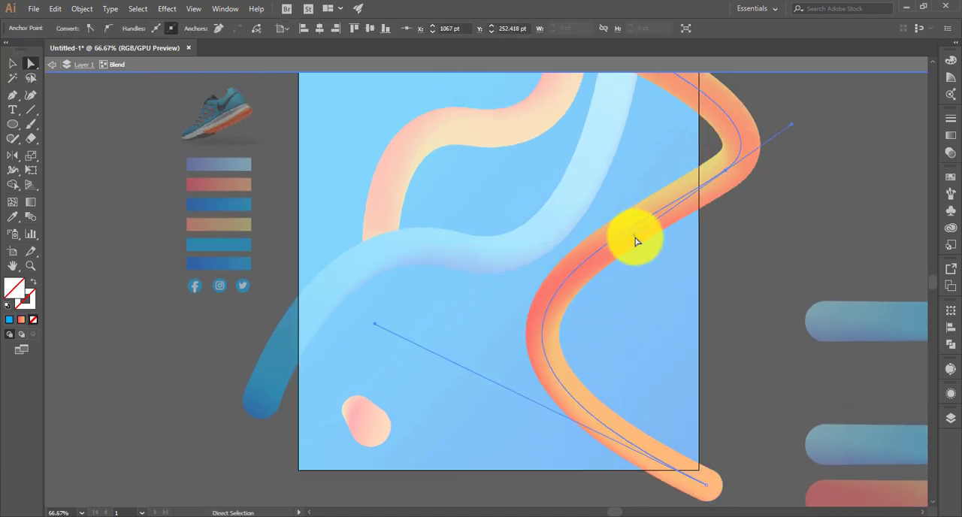
pyautogui.scroll(3, 633, 239)
pyautogui.doubleClick(337, 118)
pyautogui.click(13, 64)
pyautogui.click(392, 239)
pyautogui.keyDown('shift'); pyautogui.click(451, 317); pyautogui.keyUp('shift')
pyautogui.keyDown('shift'); pyautogui.click(555, 421); pyautogui.keyUp('shift')
pyautogui.click(166, 9)
pyautogui.moveTo(184, 147)
pyautogui.click(350, 152)
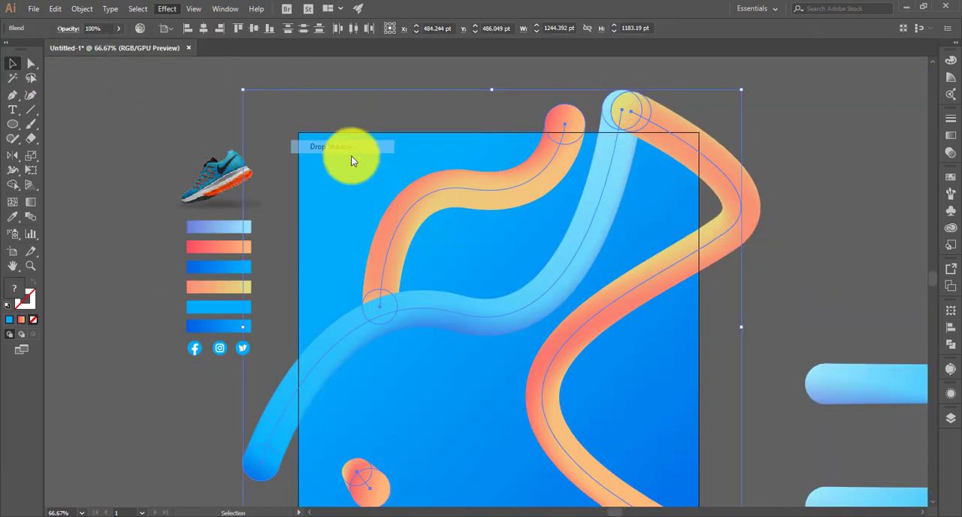
pyautogui.click(680, 292)
# - Reshape the blue tube's spine by nudging its middle anchor up and adjusting that anchor's direction handle
pyautogui.doubleClick(490, 318)
pyautogui.click(30, 63)
pyautogui.moveTo(461, 317); pyautogui.dragTo(457, 311)
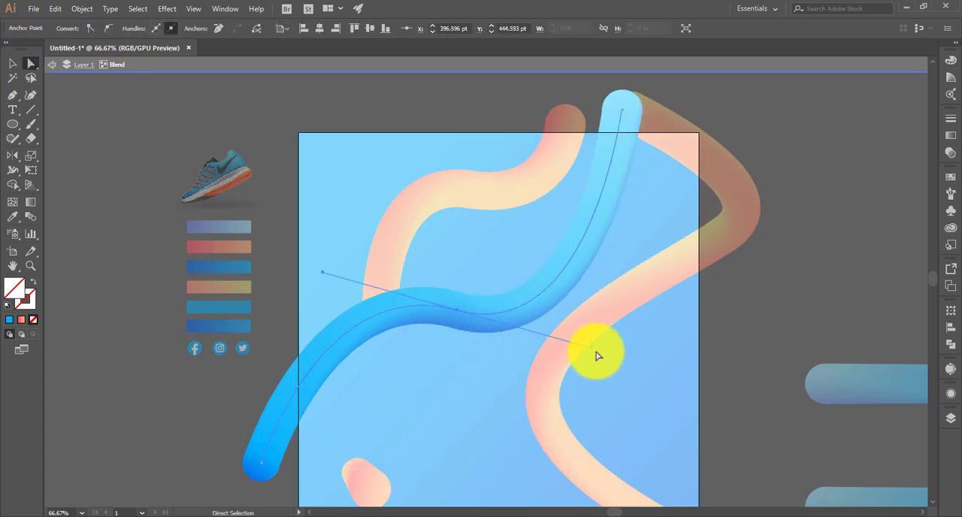
pyautogui.moveTo(596, 350); pyautogui.dragTo(560, 368)
# - Move the upper end anchor of the upper orange tube's spine further above the artboard's top edge
pyautogui.doubleClick(381, 267)
pyautogui.click(382, 269)
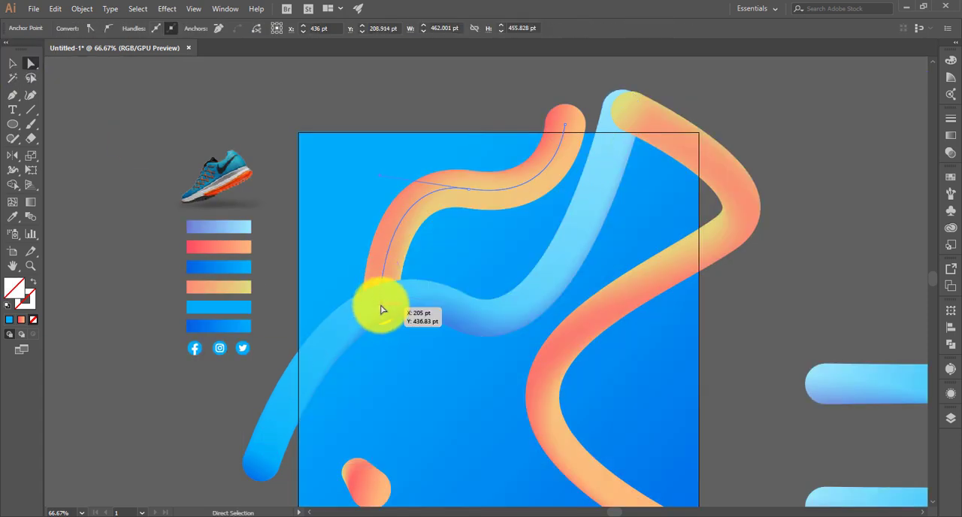
pyautogui.moveTo(566, 125); pyautogui.dragTo(565, 112)
pyautogui.click(12, 64)
pyautogui.click(354, 173)
pyautogui.scroll(-1, 353, 172)
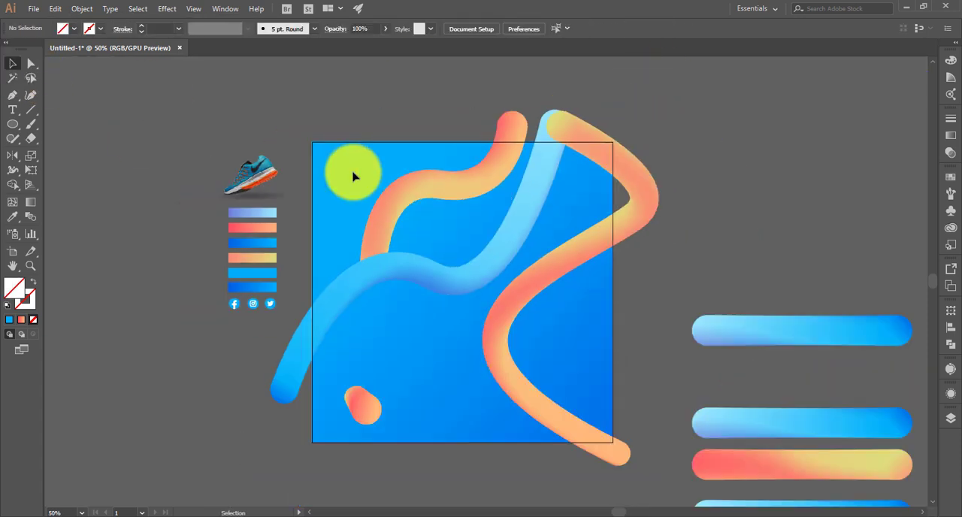
# - Enlarge the lower end circle of the upper orange tube to thicken that end
pyautogui.click(387, 248)
pyautogui.doubleClick(387, 243)
pyautogui.click(377, 257)
pyautogui.moveTo(393, 264); pyautogui.dragTo(399, 261)
pyautogui.click(411, 228)
# - Enlarge the blue tube's lower-left end circle so the tube widens toward that end
pyautogui.doubleClick(301, 392)
pyautogui.doubleClick(288, 393)
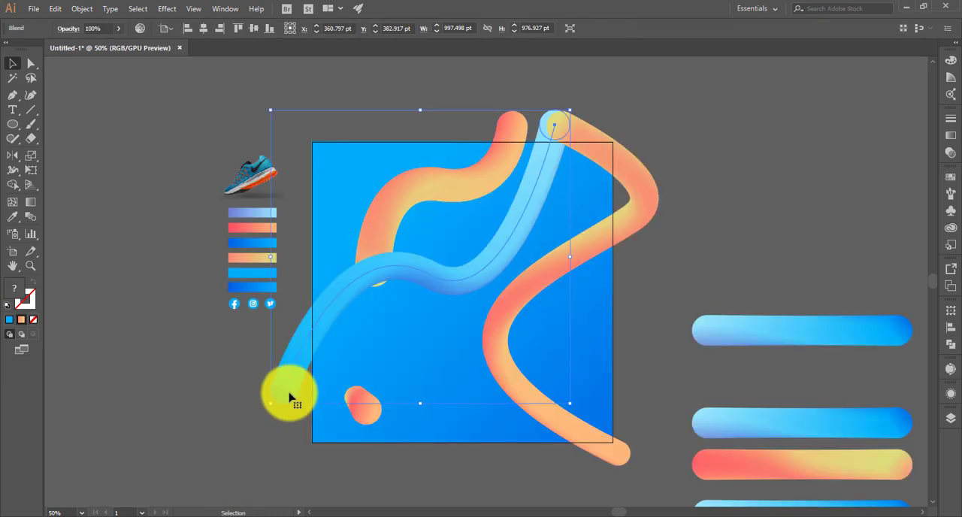
pyautogui.click(289, 394)
pyautogui.moveTo(301, 403); pyautogui.dragTo(310, 415)
pyautogui.doubleClick(651, 290)
# - Enlarge the lower end circle of the right-hand orange tube
pyautogui.doubleClick(619, 458)
pyautogui.click(619, 457)
pyautogui.moveTo(631, 455); pyautogui.dragTo(638, 455)
pyautogui.doubleClick(681, 269)
# - Apply a Drop Shadow effect to the four blended shapes on the artboard and move the small pill off its left side
pyautogui.hotkey('ctrl', 'a')
pyautogui.click(167, 8)
pyautogui.moveTo(248, 147)
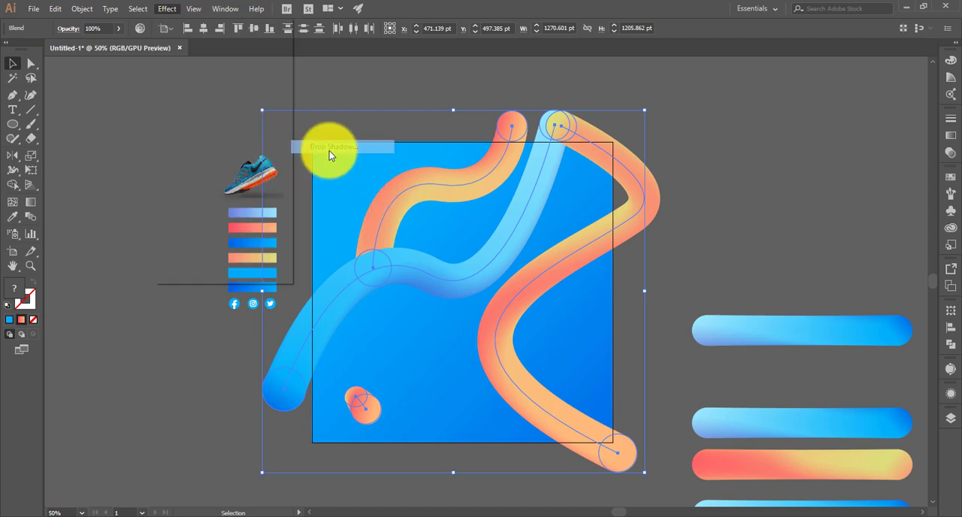
pyautogui.click(328, 149)
pyautogui.press('Return')
pyautogui.moveTo(367, 418); pyautogui.dragTo(199, 428)
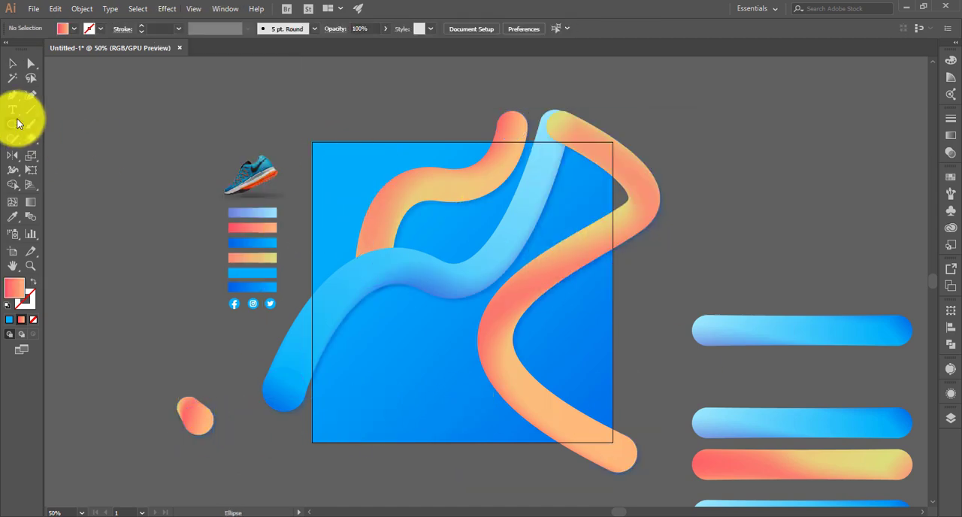
# - Draw an artboard-sized rectangle and clip the background and blended tubes to it with a clipping mask
pyautogui.click(12, 124)
pyautogui.moveTo(313, 143); pyautogui.dragTo(611, 440)
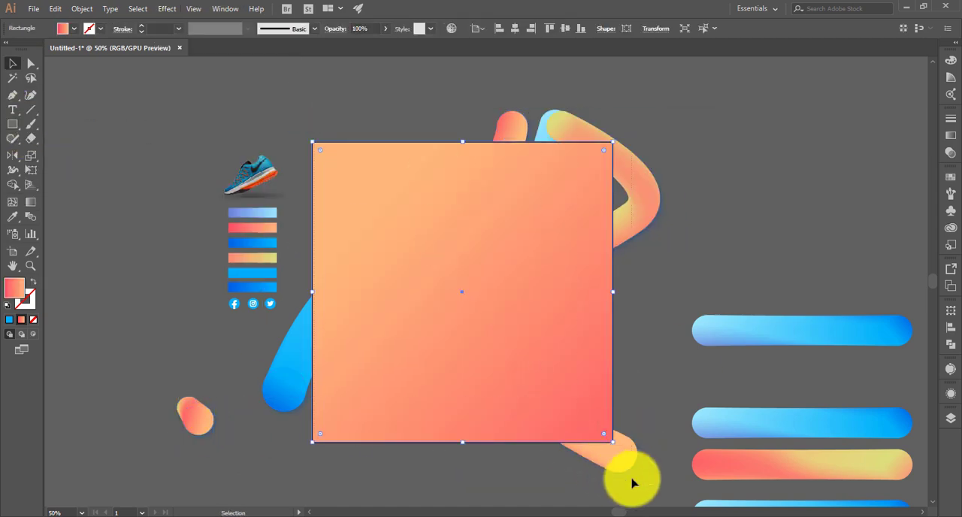
pyautogui.hotkey('ctrl', 'a')
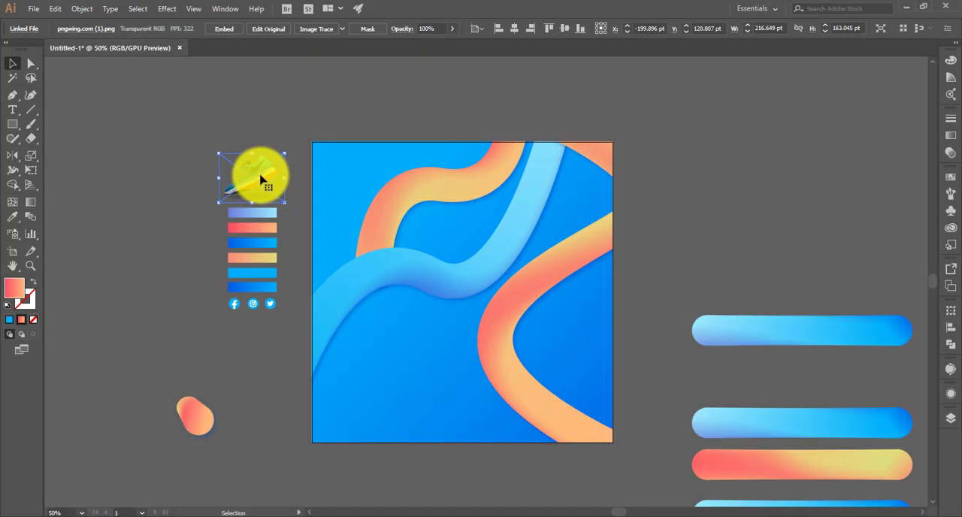
# - Move the shoe image onto the middle of the artboard and bring it to the front of the artwork
pyautogui.moveTo(260, 181); pyautogui.dragTo(504, 266)
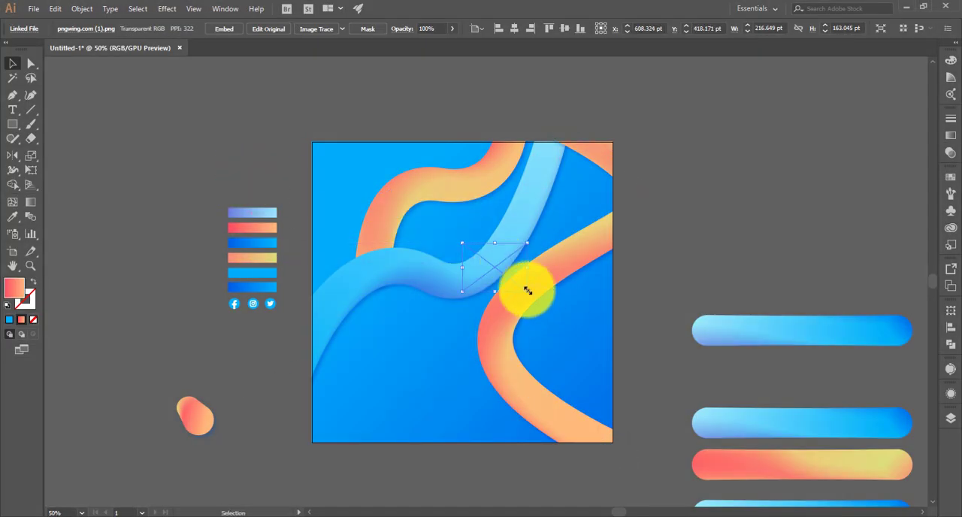
pyautogui.rightClick(528, 291)
pyautogui.click(681, 381)
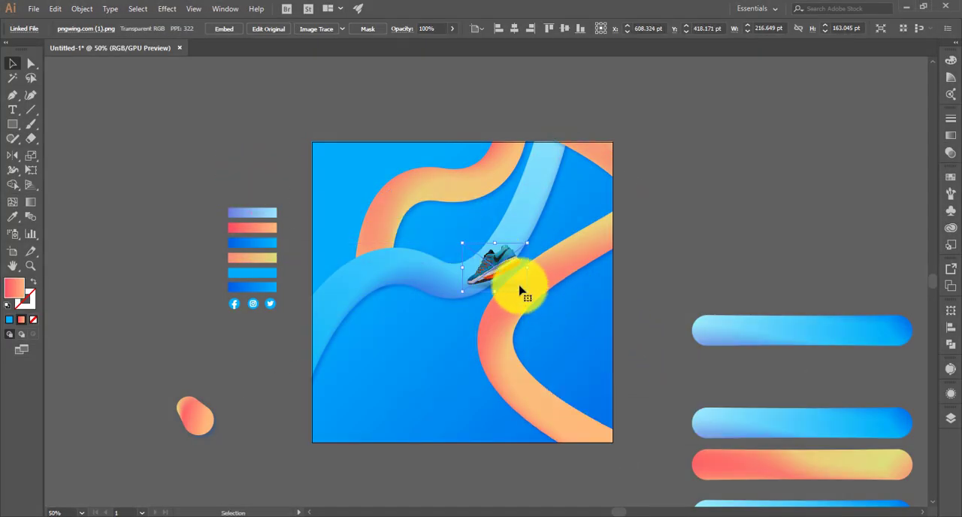
# - Enlarge the shoe image to about 749 by 564 pt and position it in the lower-right part of the artboard
pyautogui.moveTo(530, 295); pyautogui.dragTo(603, 349)
pyautogui.moveTo(506, 275); pyautogui.dragTo(552, 296)
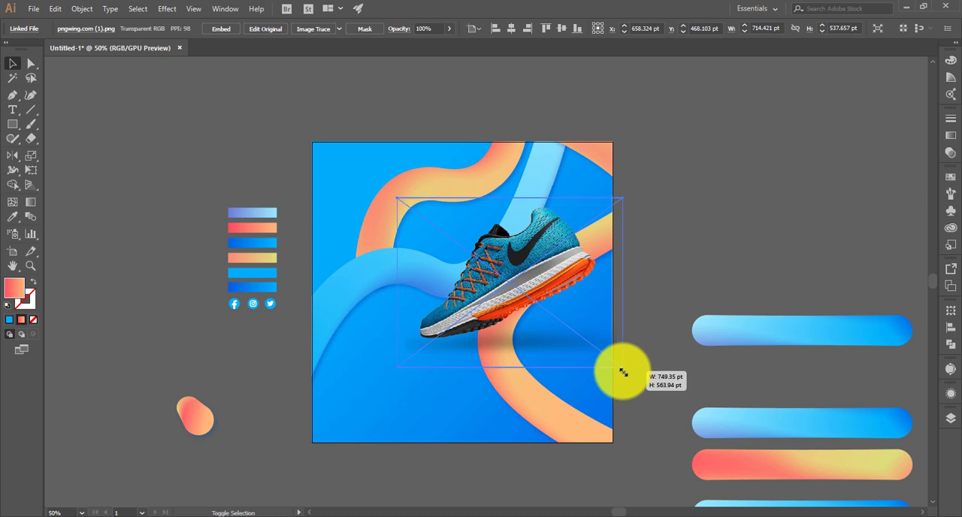
pyautogui.moveTo(623, 372); pyautogui.dragTo(624, 370)
pyautogui.moveTo(541, 263); pyautogui.dragTo(556, 287)
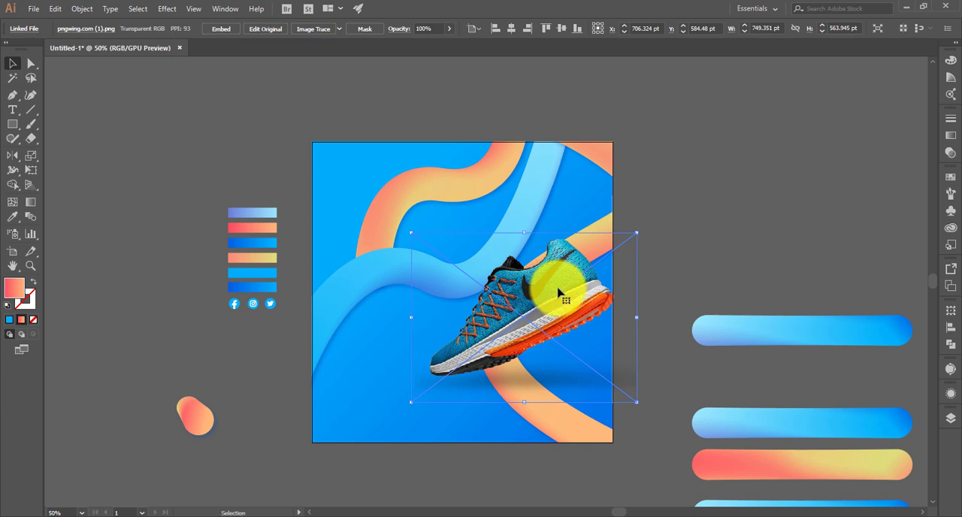
pyautogui.click(704, 175)
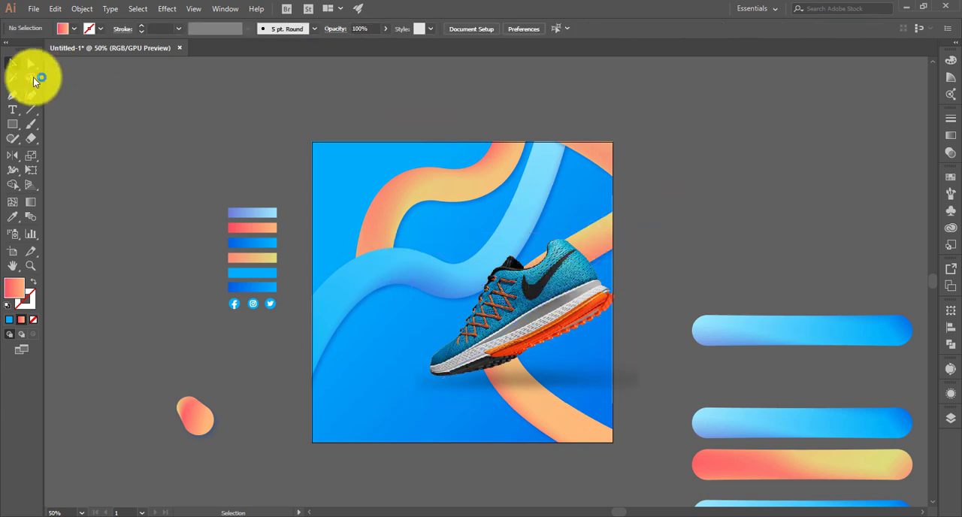
# - Draw a tall rectangle over the artboard's left half, fill it from the light blue swatch and widen it slightly
pyautogui.click(12, 125)
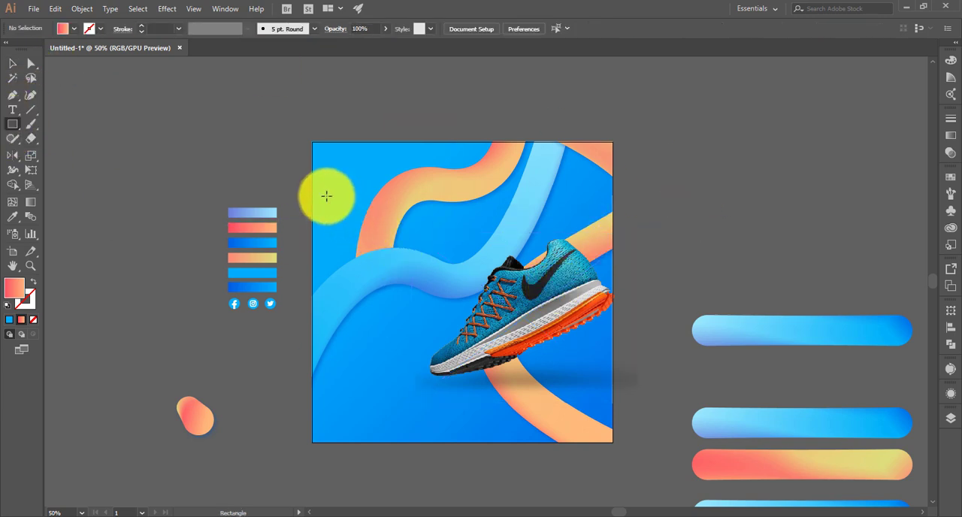
pyautogui.moveTo(327, 196); pyautogui.dragTo(454, 400)
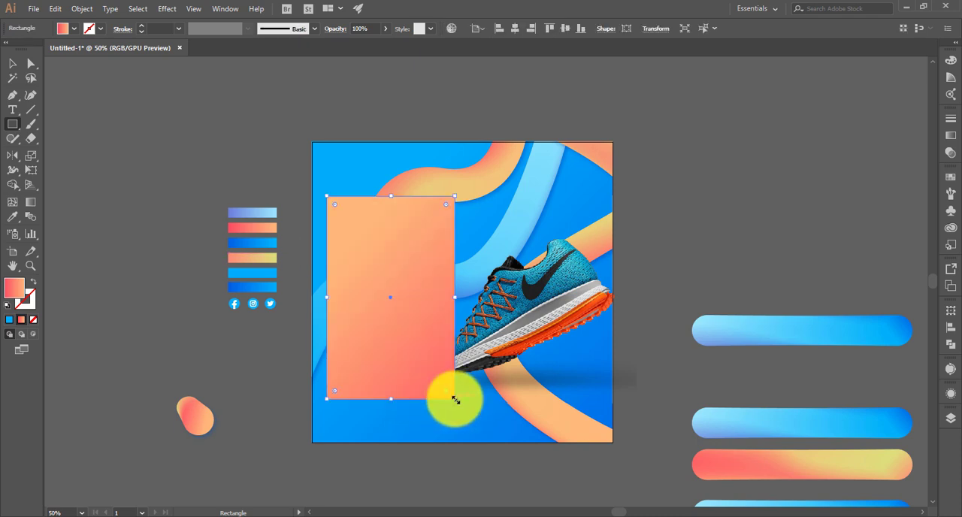
pyautogui.press('i')
pyautogui.click(273, 274)
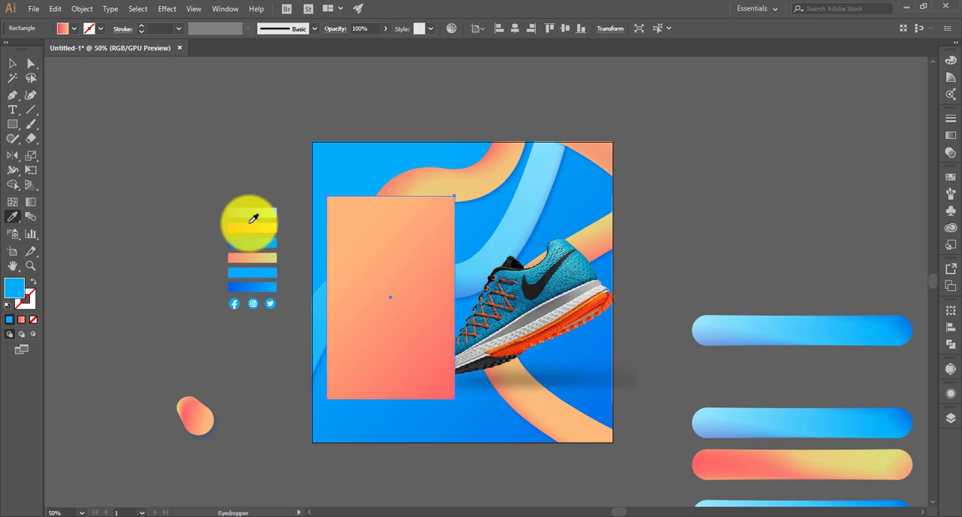
pyautogui.click(13, 62)
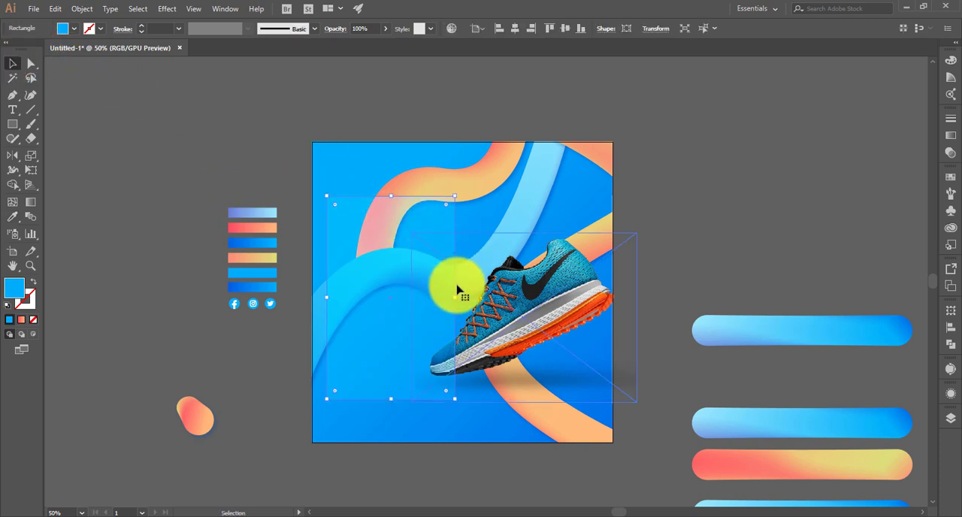
pyautogui.moveTo(456, 299); pyautogui.dragTo(533, 338)
# - Bring the blue panel rectangle to the front and stack the shoe image in front of it
pyautogui.rightClick(533, 336)
pyautogui.moveTo(549, 274)
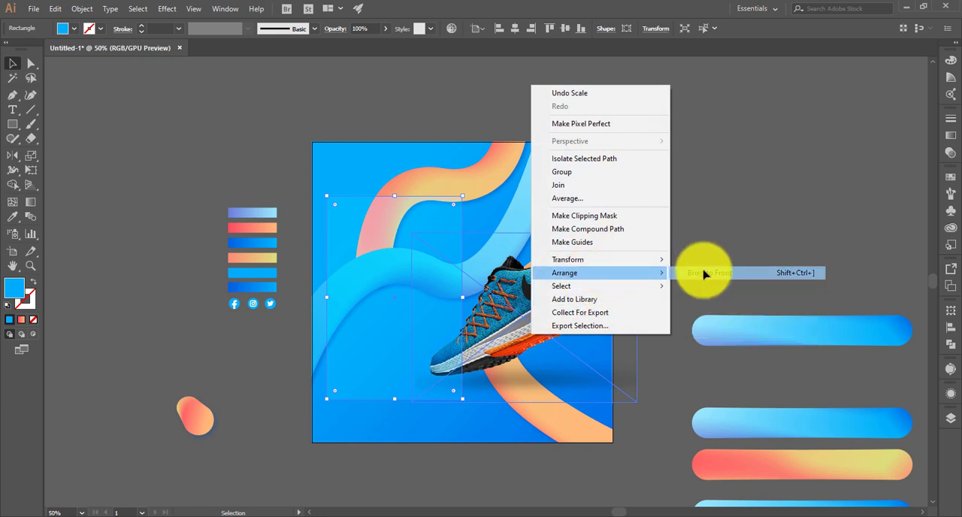
pyautogui.click(705, 273)
pyautogui.click(494, 325)
pyautogui.rightClick(531, 295)
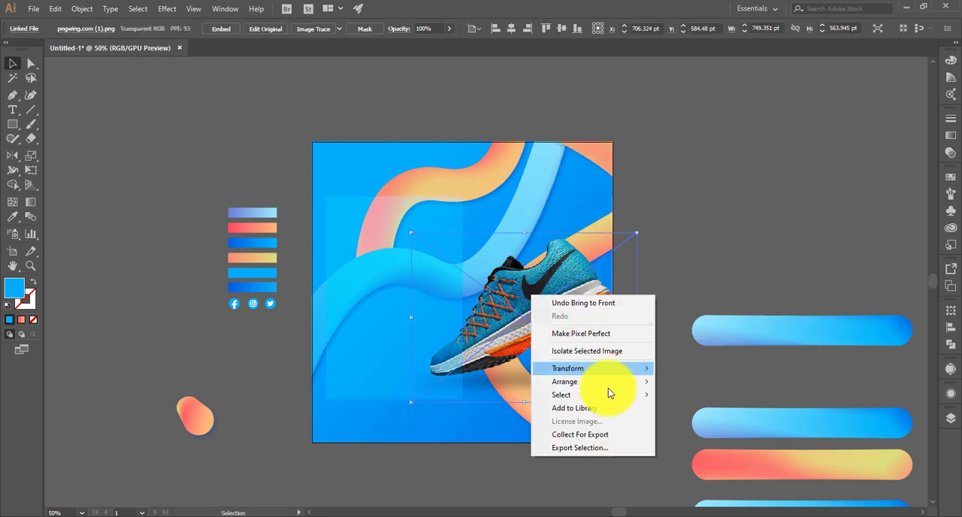
pyautogui.moveTo(600, 384)
pyautogui.click(673, 381)
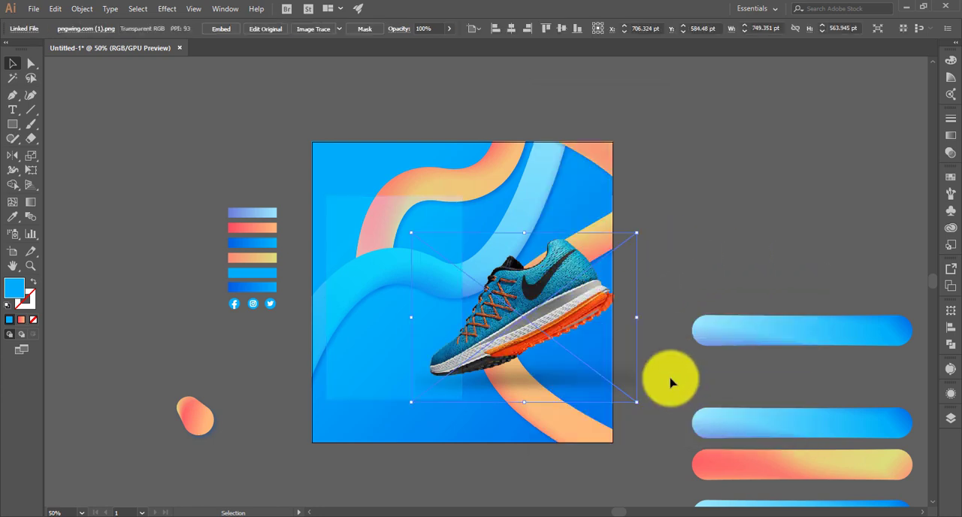
pyautogui.click(649, 260)
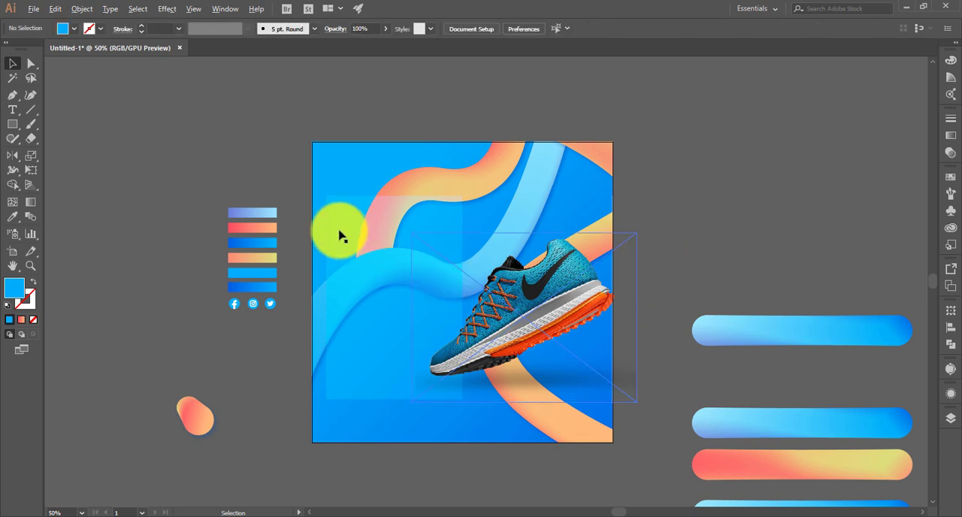
# - Round the blue panel's corners with a radius of about 24 pt
pyautogui.hotkey('ctrl', '+')
pyautogui.click(321, 208)
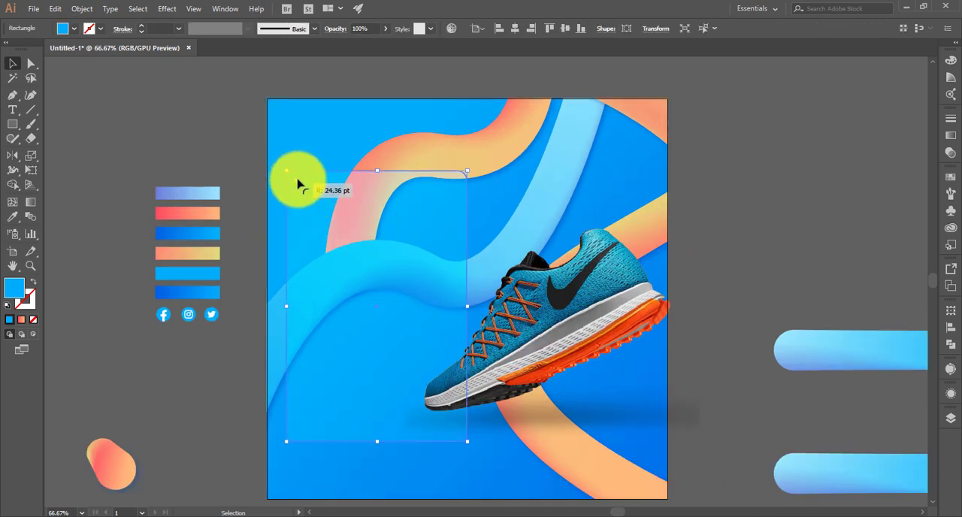
pyautogui.click(213, 125)
pyautogui.click(371, 253)
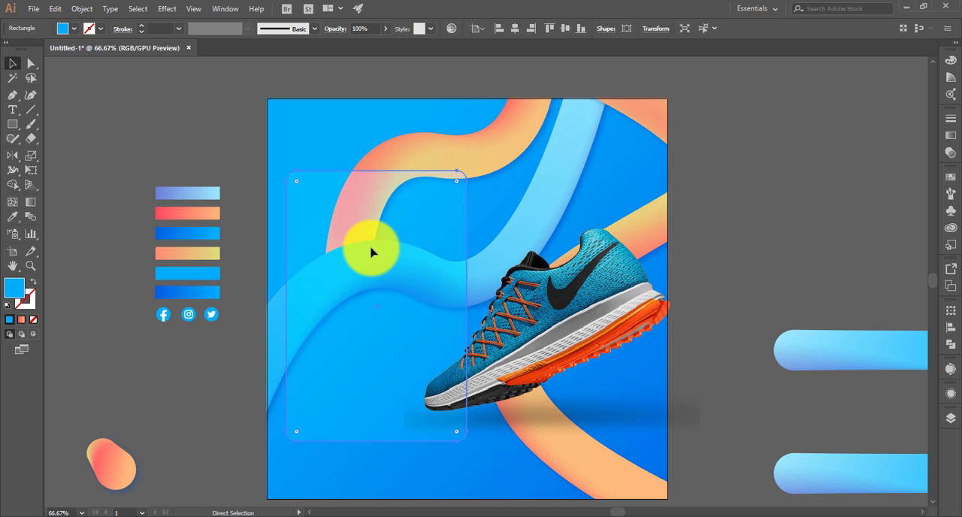
pyautogui.click(223, 144)
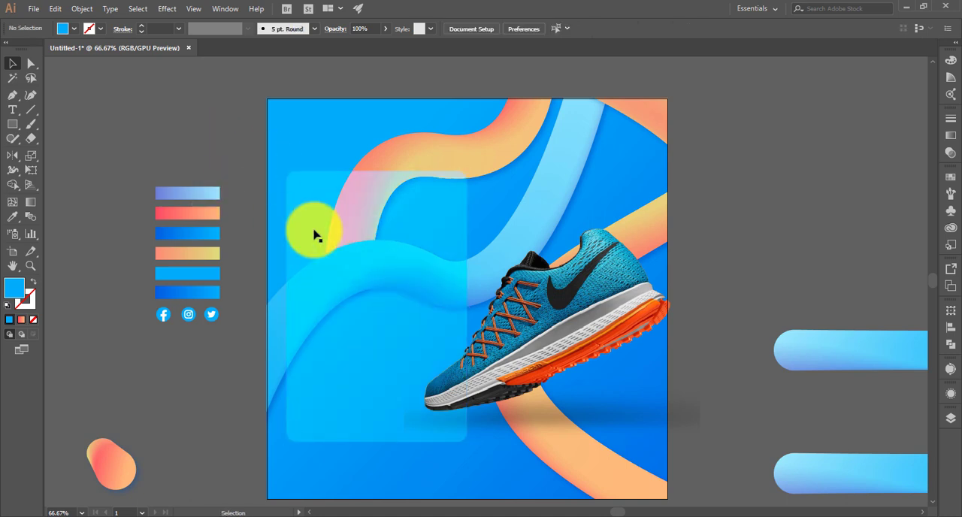
# - Copy the rounded blue panel and paste the copy in place in front
pyautogui.click(318, 436)
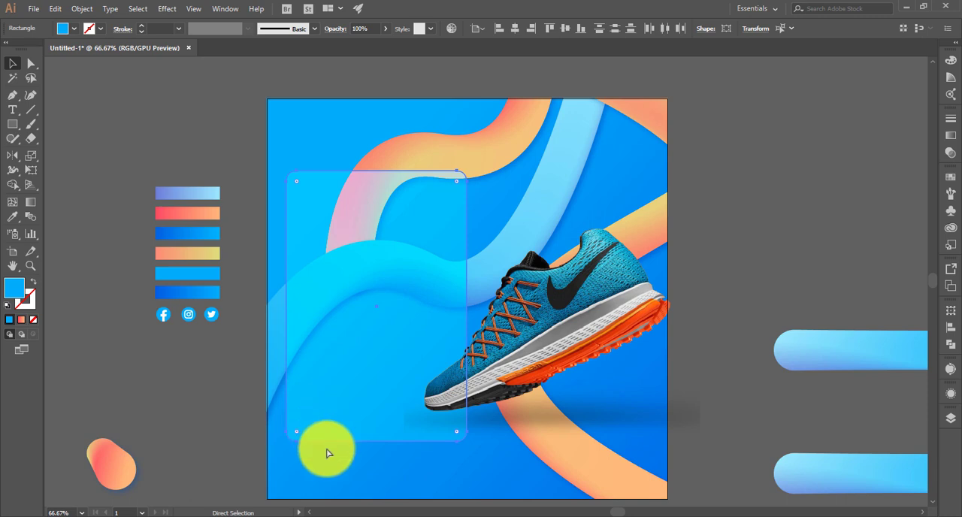
pyautogui.hotkey('ctrl', 'c')
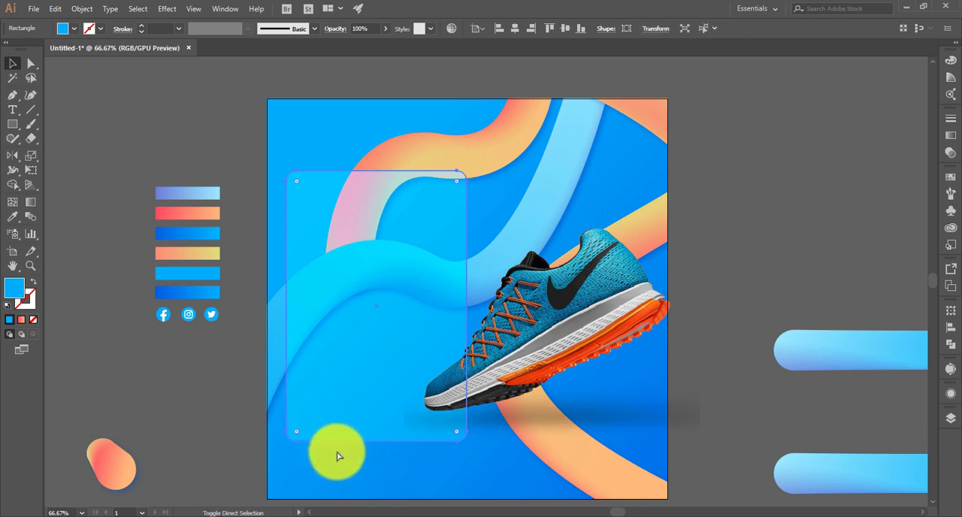
pyautogui.click(231, 436)
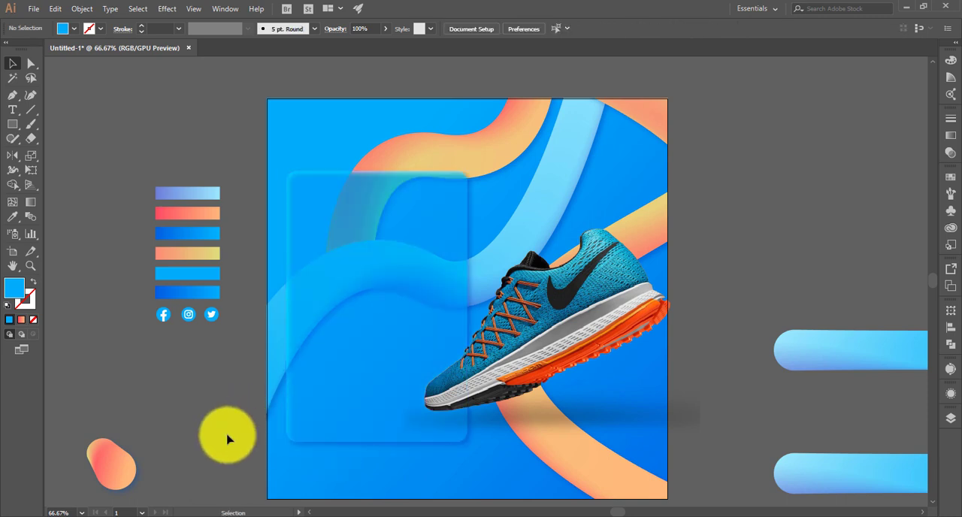
pyautogui.hotkey('ctrl', 'f')
pyautogui.click(226, 439)
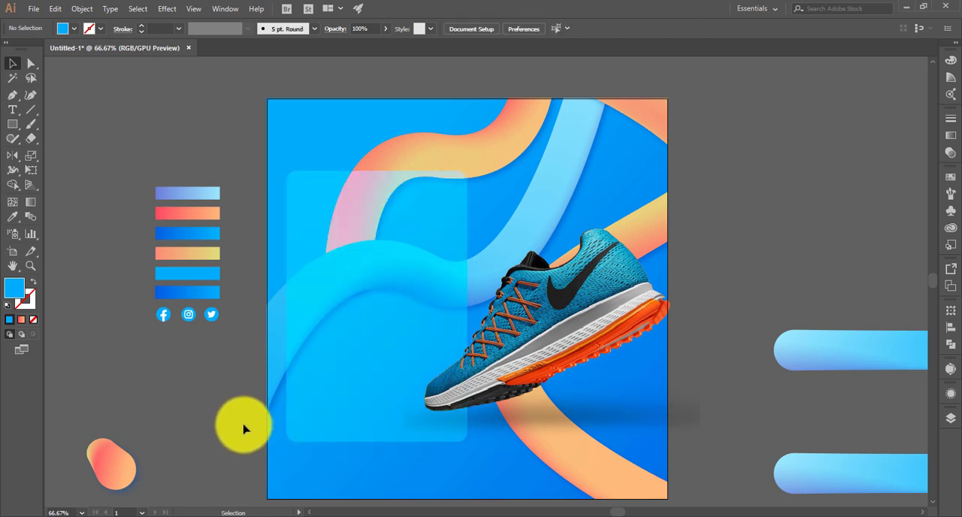
pyautogui.scroll(-1, 247, 422)
pyautogui.scroll(1, 247, 422)
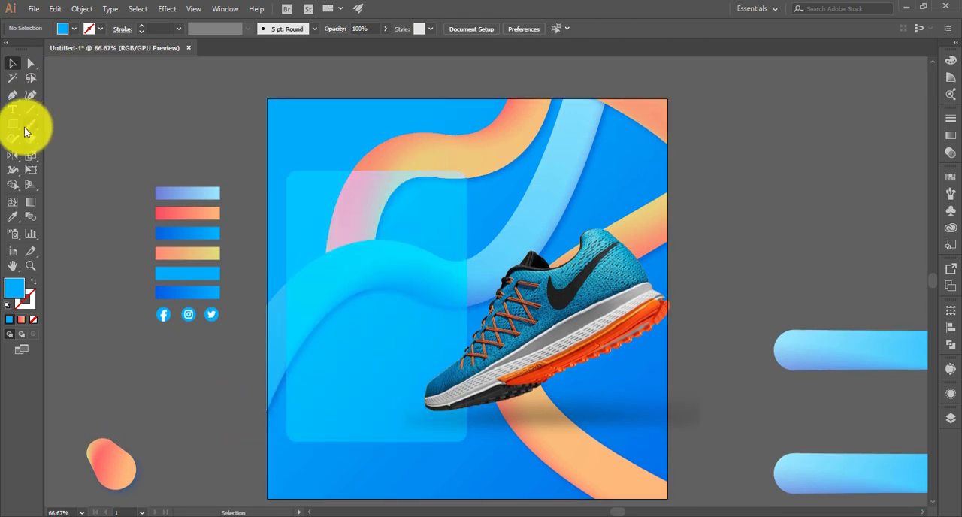
# - Move the shoe image slightly up and to the left so it overlaps the panel more
pyautogui.moveTo(572, 337); pyautogui.dragTo(588, 313)
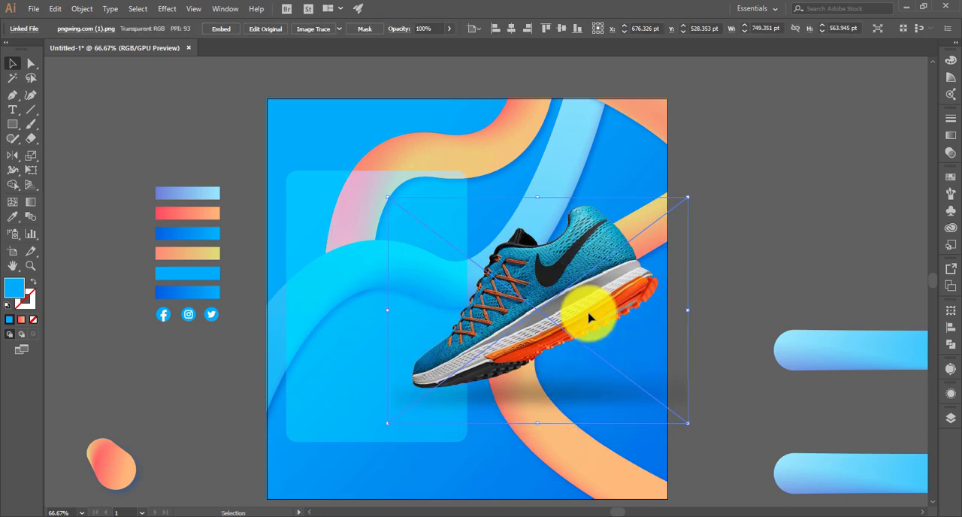
pyautogui.click(763, 225)
pyautogui.press('space')
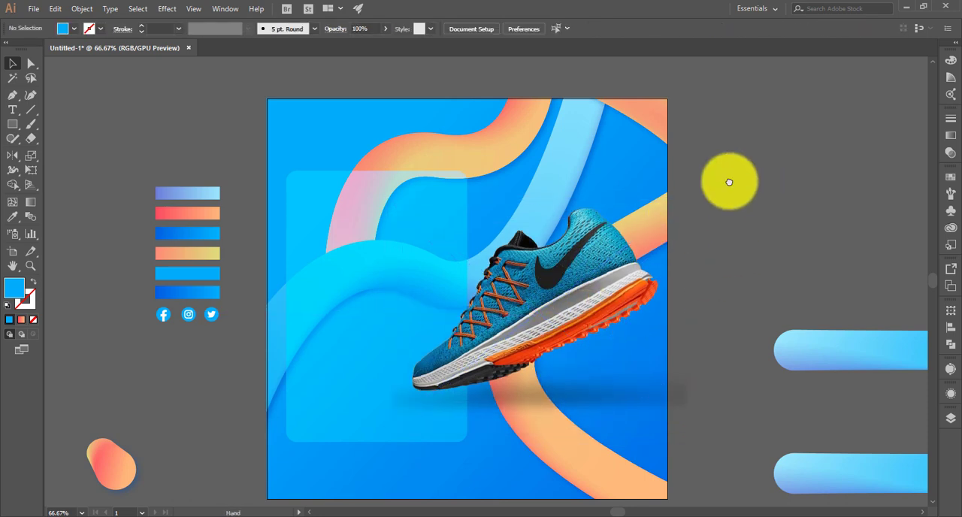
pyautogui.moveTo(730, 180)
pyautogui.mouseDown()
pyautogui.moveTo(683, 194)
pyautogui.moveTo(668, 154)
pyautogui.moveTo(712, 179)
pyautogui.mouseUp()
# - Delete the spare gradient pills beside the artboard
pyautogui.scroll(-2, 710, 202)
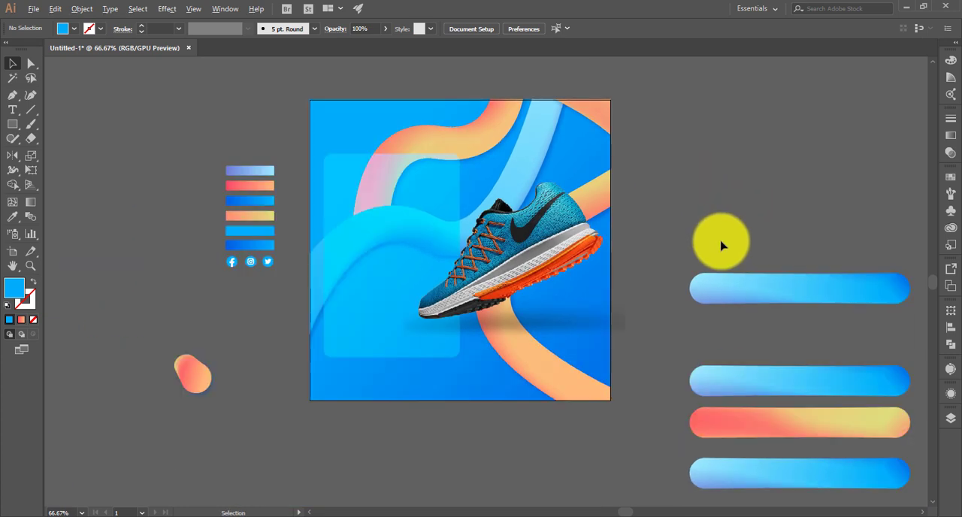
pyautogui.moveTo(715, 235); pyautogui.dragTo(812, 481)
pyautogui.press('Delete')
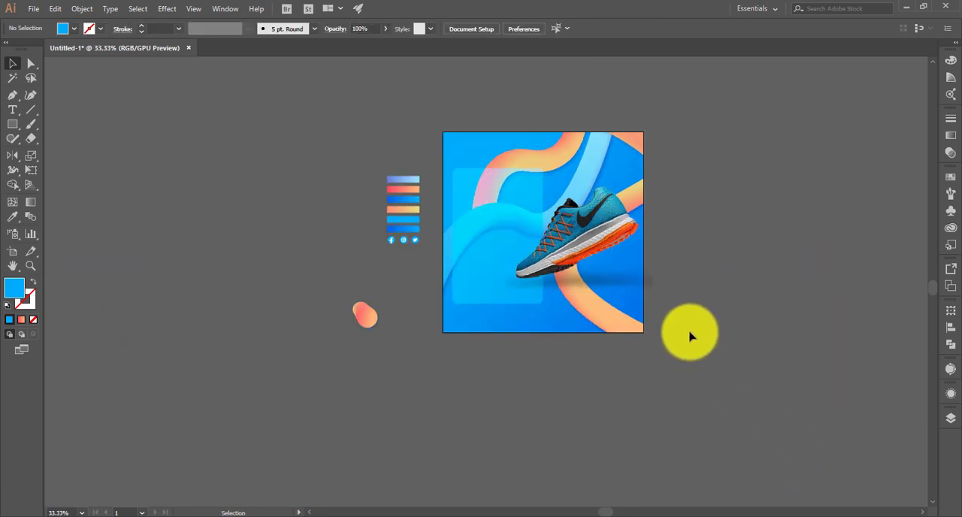
pyautogui.hotkey('ctrl', '0')
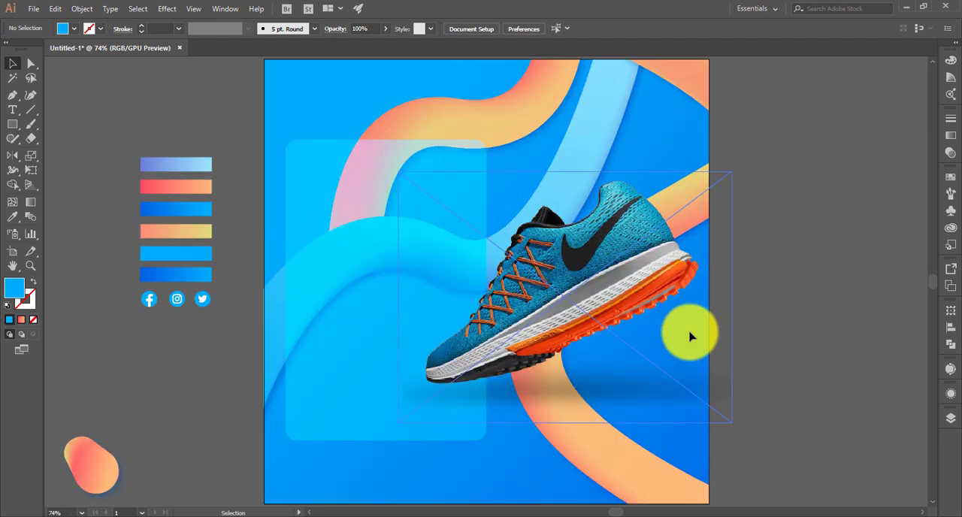
# - Add the text "NEW COLLECTION GET SPECIAL DISCOUNT", place it at the panel's top and enlarge it to about 21.6 pt
pyautogui.click(12, 109)
pyautogui.click(790, 199)
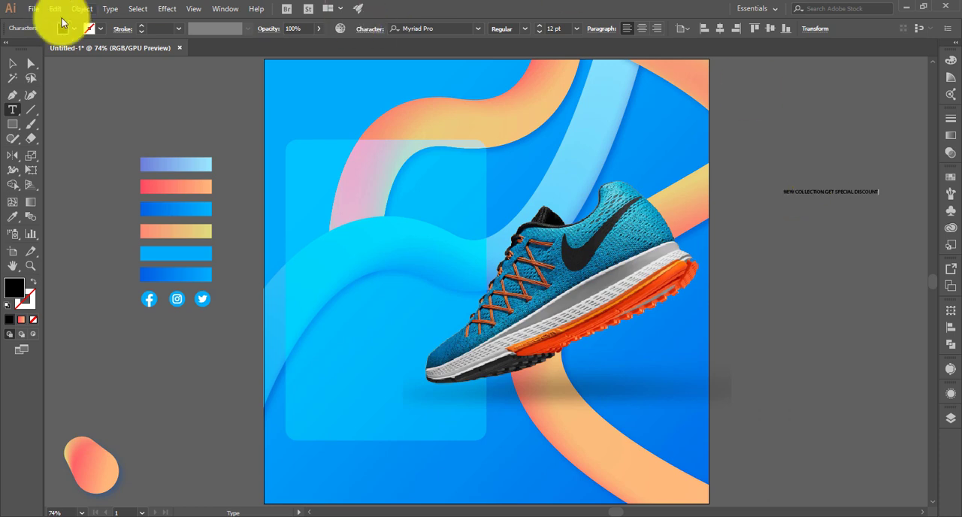
pyautogui.click(12, 63)
pyautogui.moveTo(867, 196); pyautogui.dragTo(489, 177)
pyautogui.moveTo(419, 169); pyautogui.dragTo(407, 170)
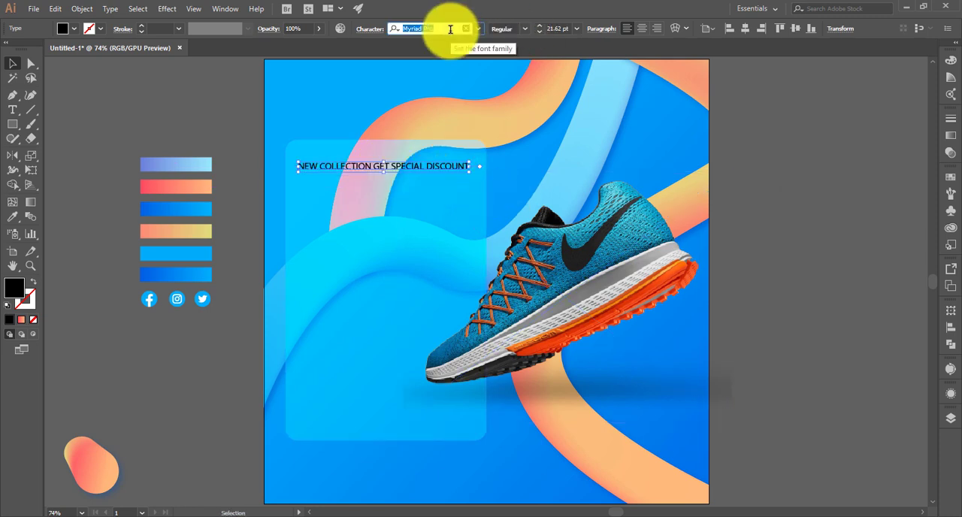
pyautogui.click(480, 28)
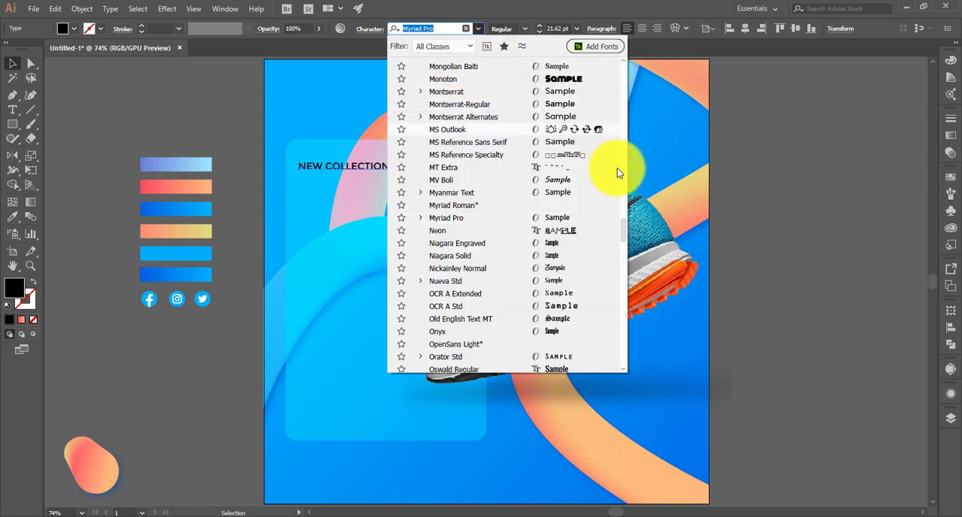
pyautogui.click(626, 214)
pyautogui.hotkey('ctrl', 'z')
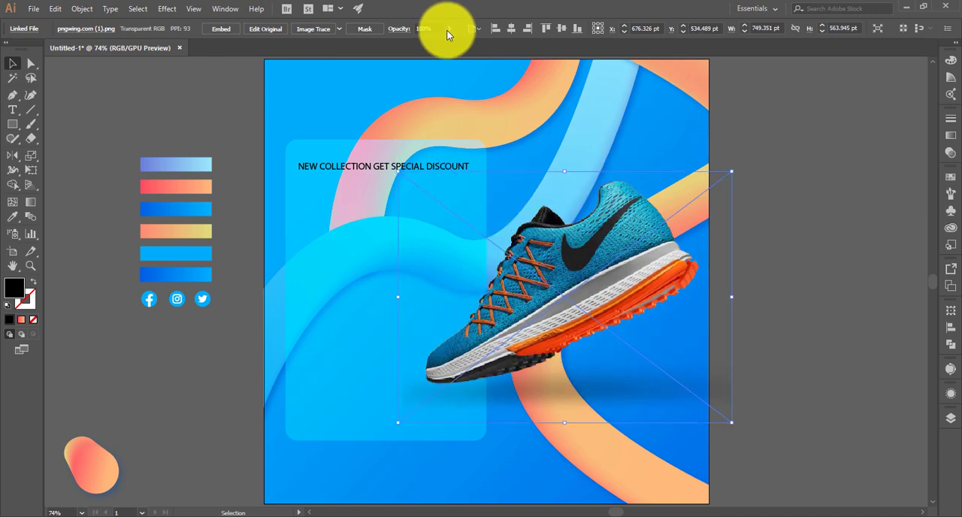
# - Set the font of the panel's headline text to Roboto
pyautogui.click(366, 167)
pyautogui.click(481, 28)
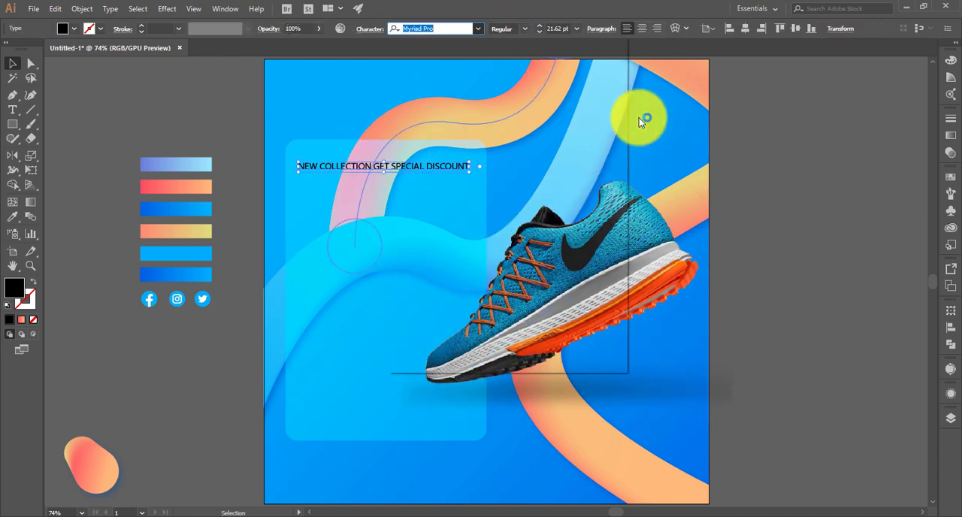
pyautogui.scroll(5, 621, 221)
pyautogui.scroll(10, 587, 75)
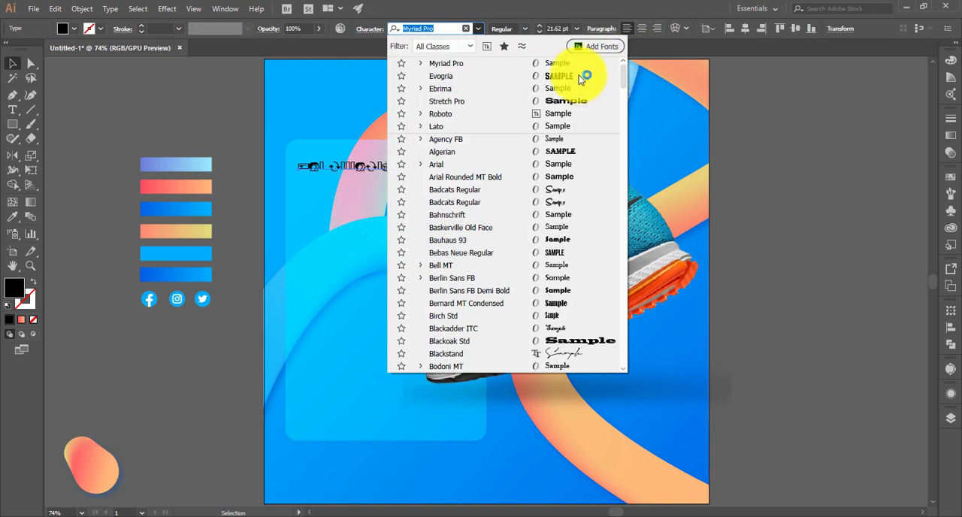
pyautogui.click(575, 115)
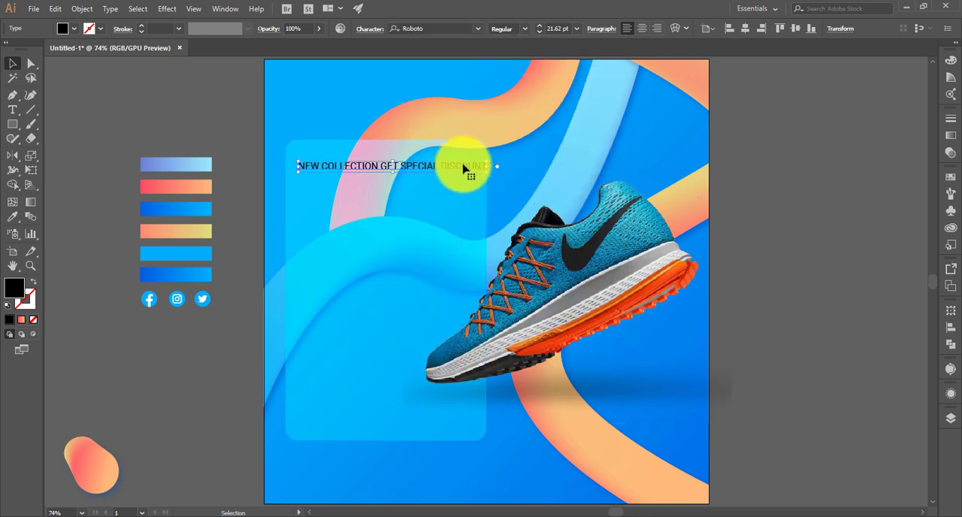
# - Shift the headline slightly left inside the panel and change its fill to white
pyautogui.moveTo(463, 167); pyautogui.dragTo(454, 167)
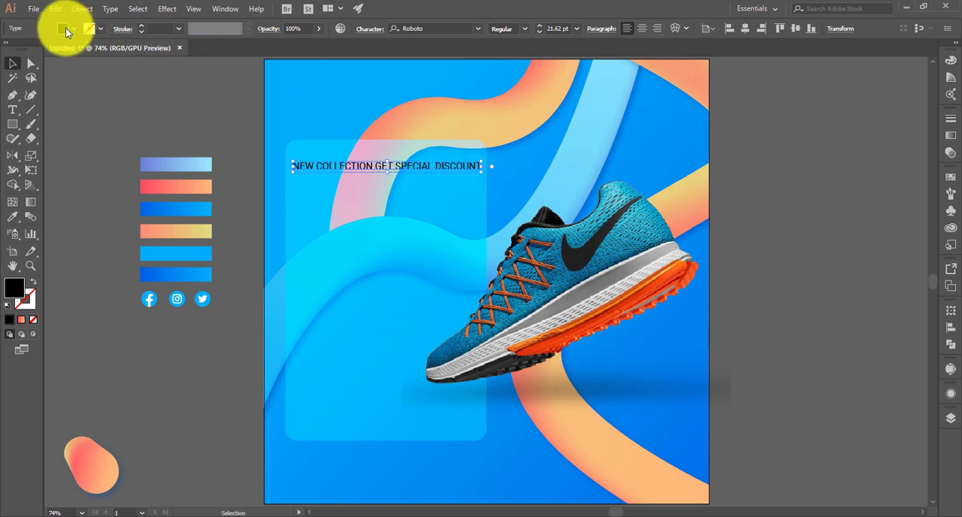
pyautogui.click(66, 28)
pyautogui.click(29, 54)
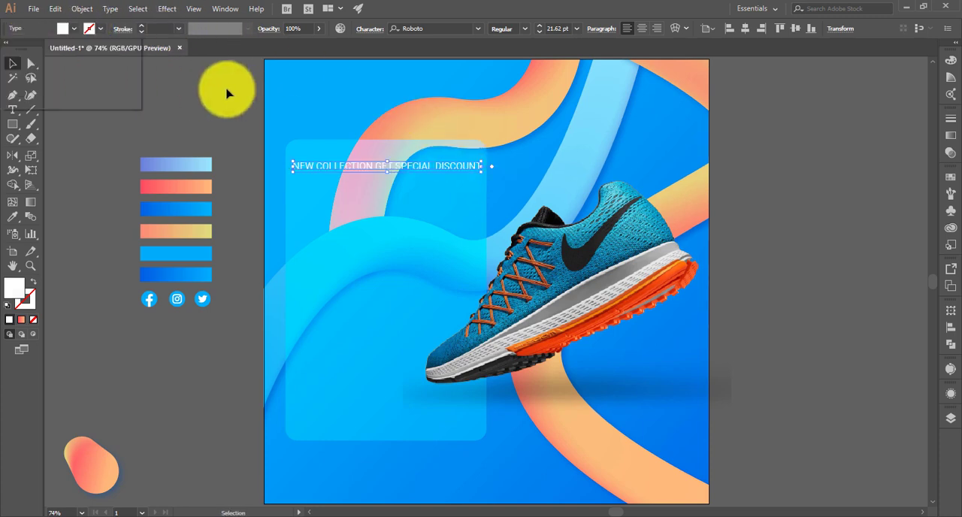
pyautogui.click(379, 106)
# - Duplicate the headline below itself and replace the copy's text with "50%"
pyautogui.click(401, 168)
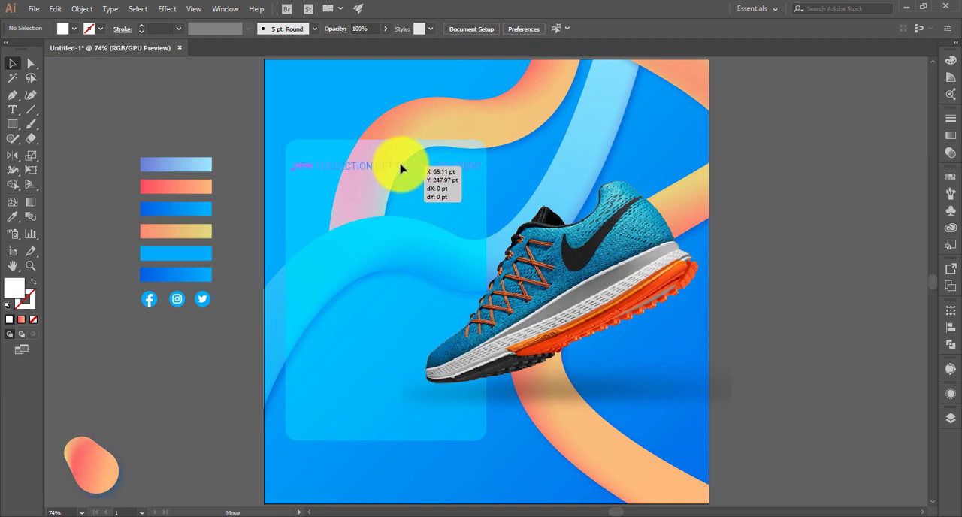
pyautogui.moveTo(348, 172); pyautogui.dragTo(352, 215)
pyautogui.tripleClick(352, 216)
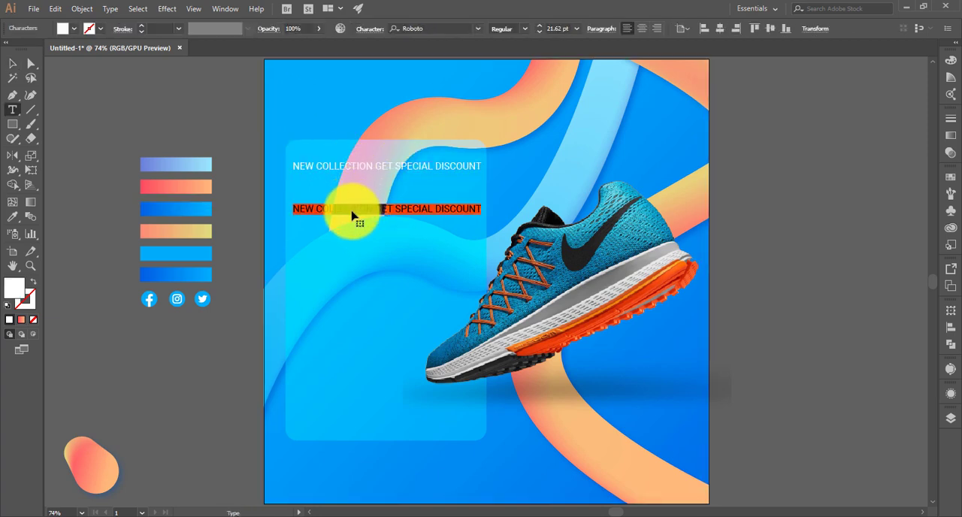
pyautogui.write('50')
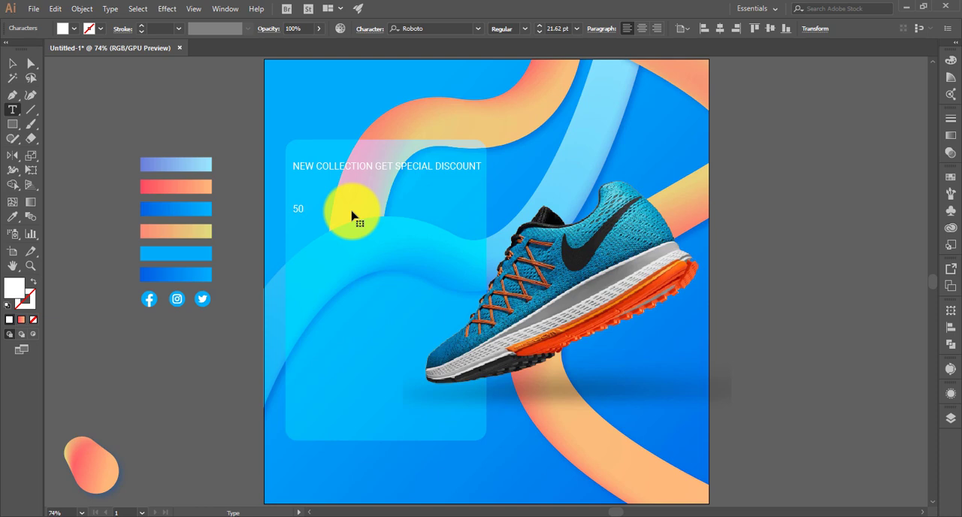
pyautogui.click(12, 63)
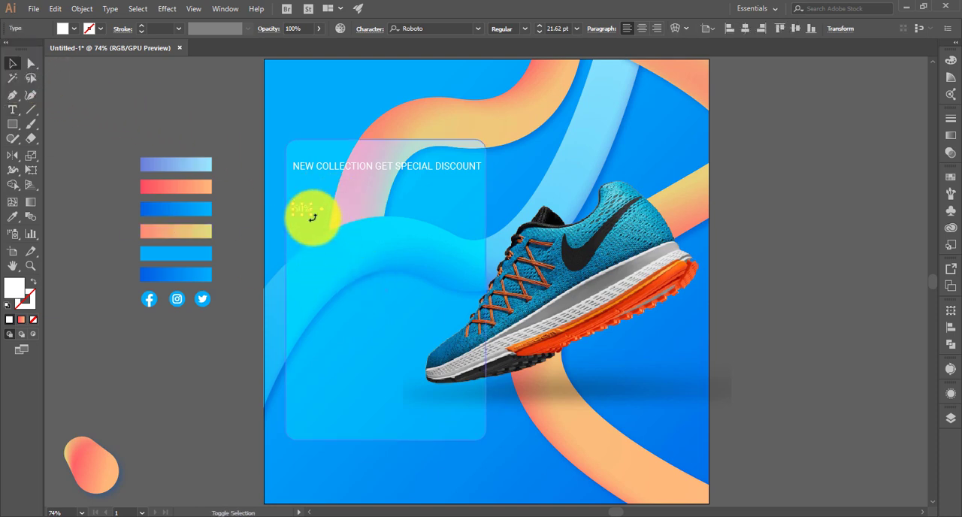
# - Set the "50%" text's font to Evogria and enlarge it to about 177 pt so it fits the panel's width
pyautogui.moveTo(314, 215); pyautogui.dragTo(460, 353)
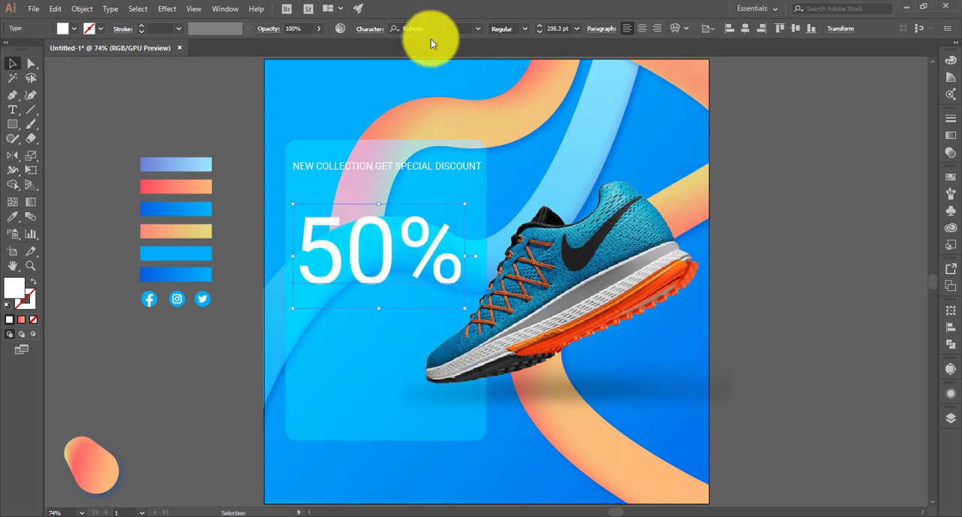
pyautogui.write('ev')
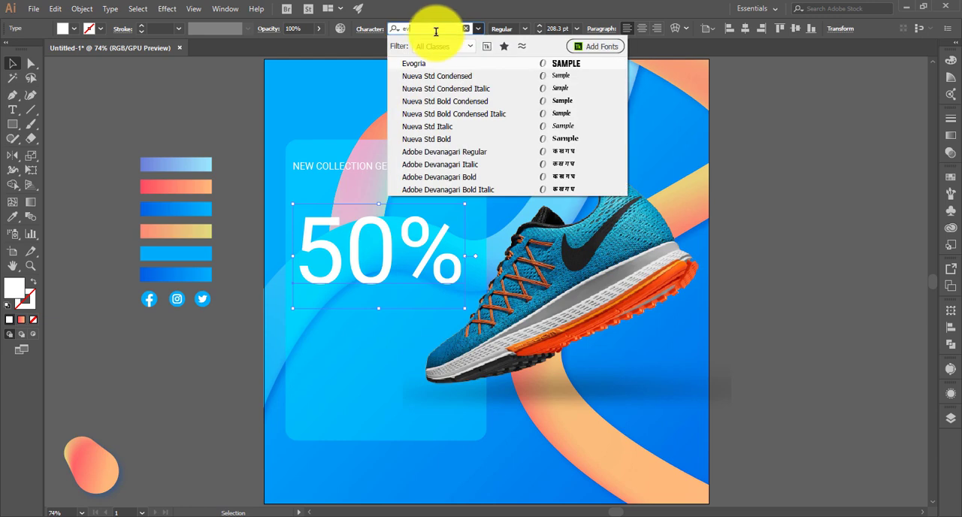
pyautogui.click(419, 63)
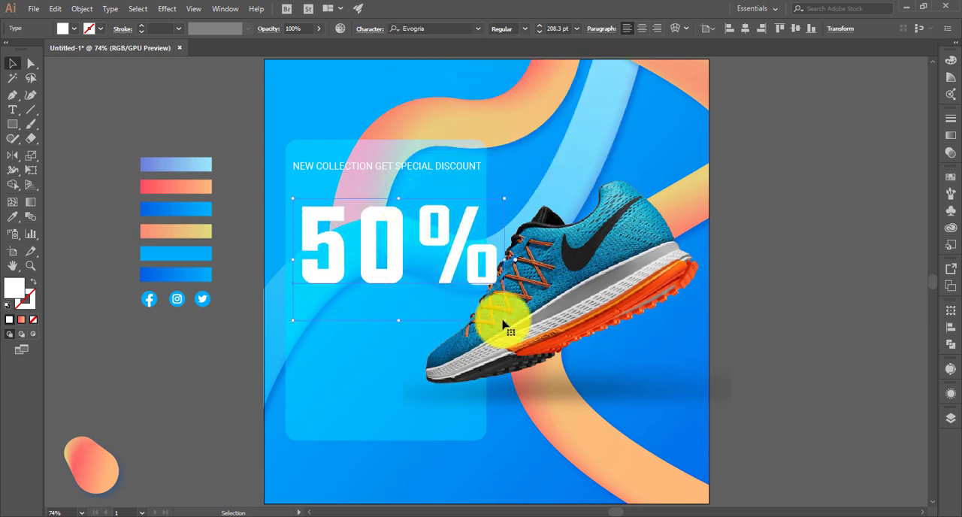
pyautogui.moveTo(502, 321); pyautogui.dragTo(473, 302)
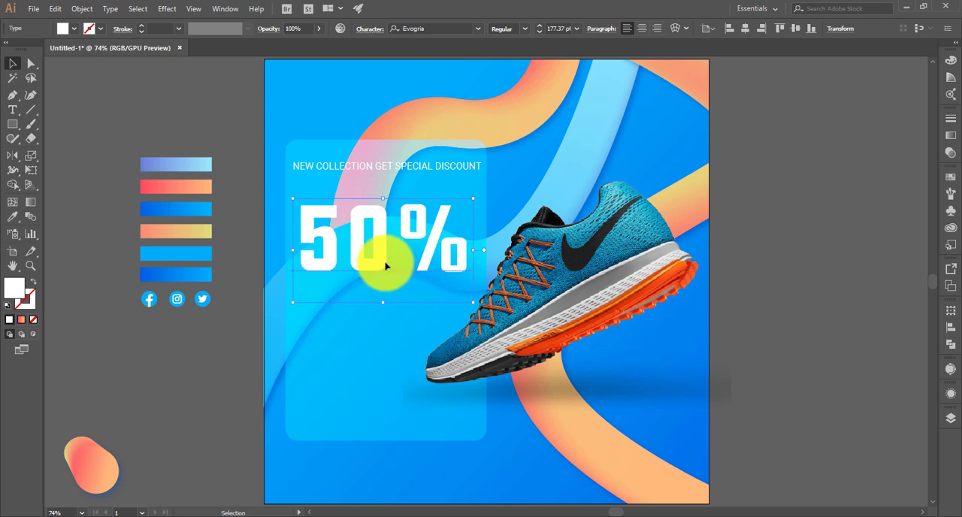
# - Duplicate "50%" directly below it, change the copy to "OFF" and enlarge it to about 245 pt
pyautogui.moveTo(382, 269); pyautogui.dragTo(391, 351)
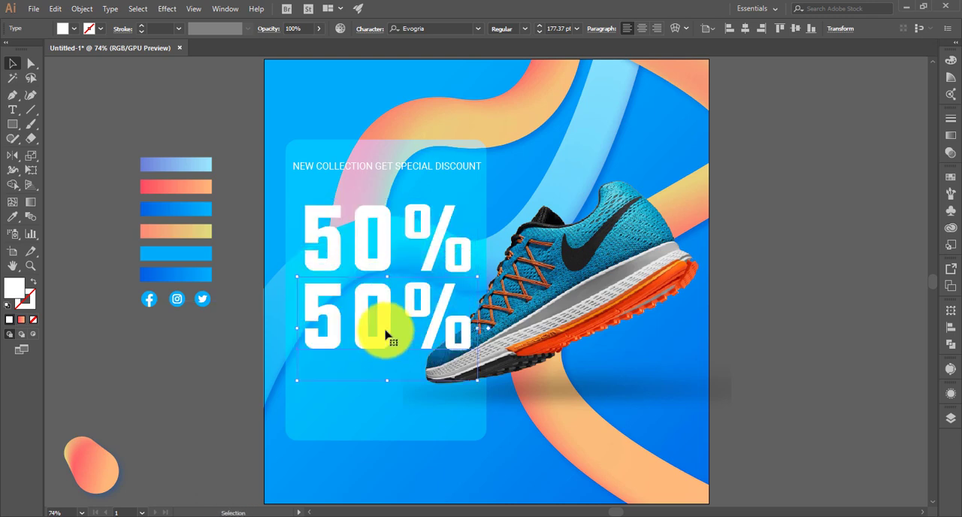
pyautogui.press('t')
pyautogui.doubleClick(384, 332)
pyautogui.write('0')
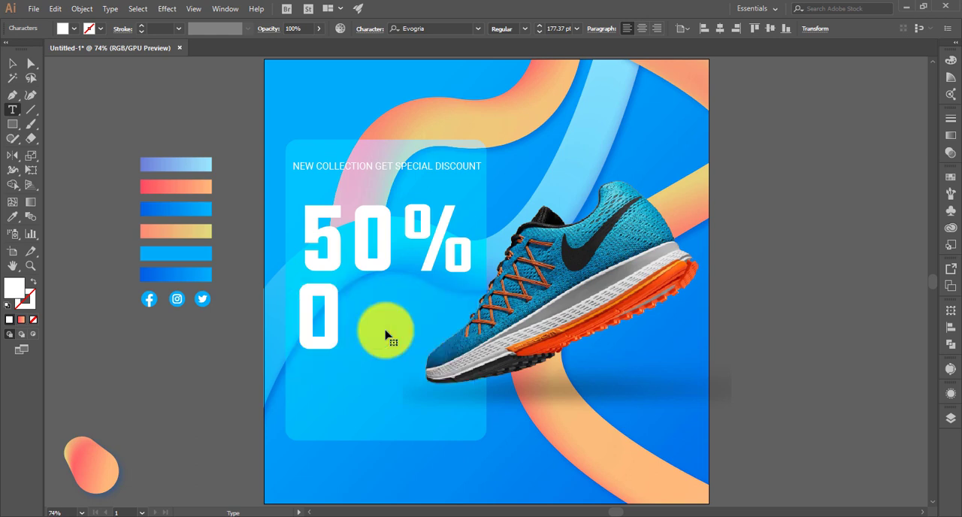
pyautogui.click(12, 63)
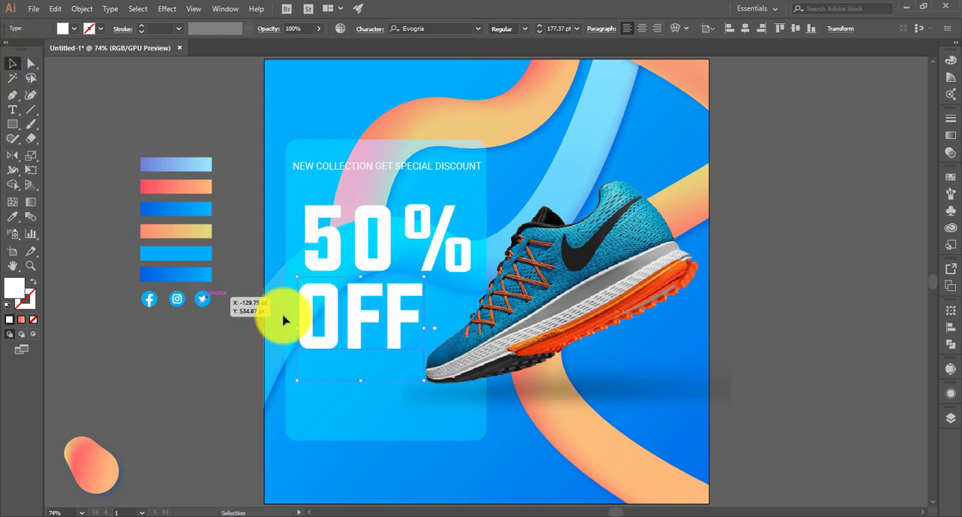
pyautogui.moveTo(424, 382); pyautogui.dragTo(470, 436)
# - Bring the shoe image to the front so it overlaps the "OFF" text
pyautogui.click(586, 402)
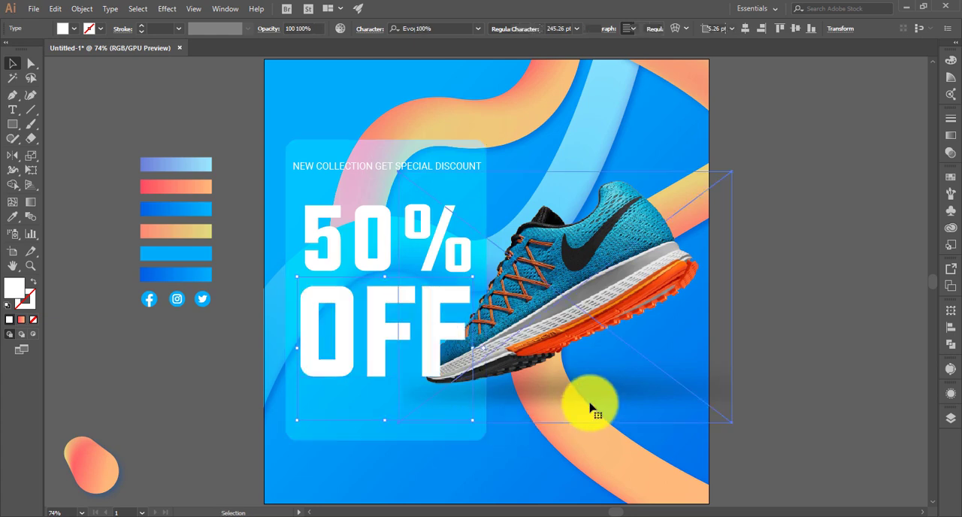
pyautogui.rightClick(559, 331)
pyautogui.moveTo(624, 418)
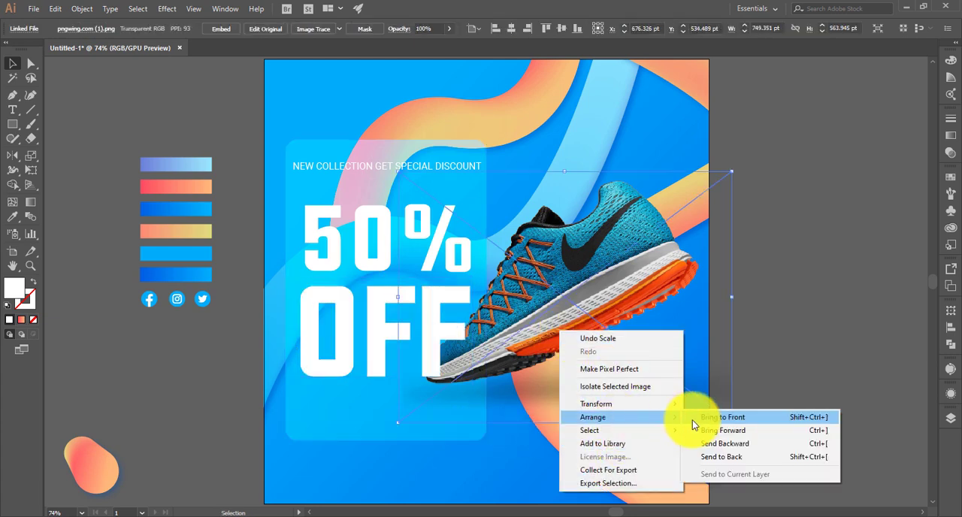
pyautogui.click(700, 418)
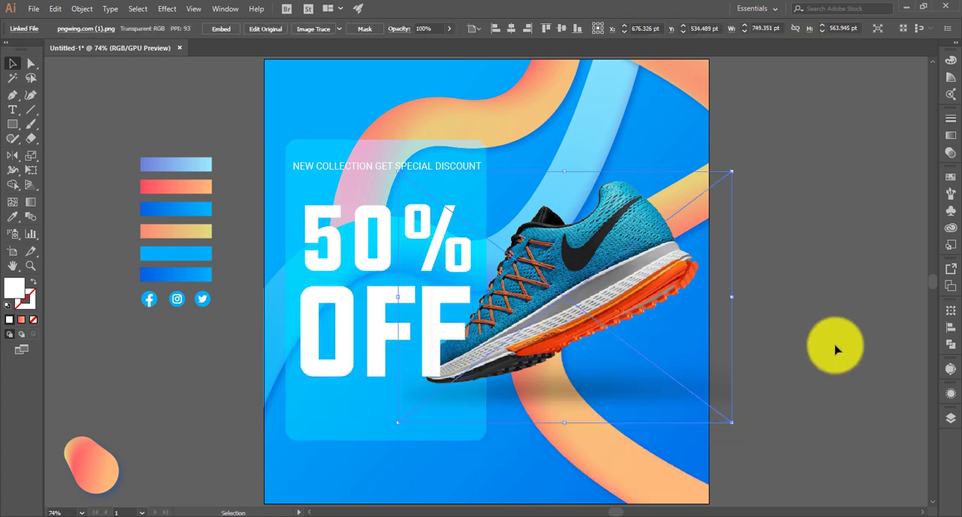
# - Shorten the translucent panel by raising its lower edge closer to the "OFF" text
pyautogui.click(388, 435)
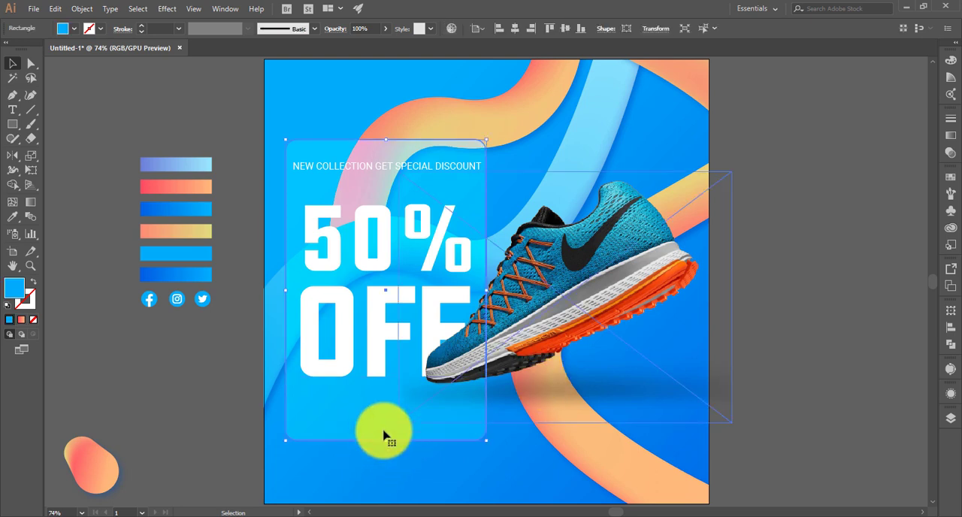
pyautogui.moveTo(386, 442); pyautogui.dragTo(386, 415)
pyautogui.click(563, 404)
# - Set the font style of the panel's headline to Bold
pyautogui.click(387, 164)
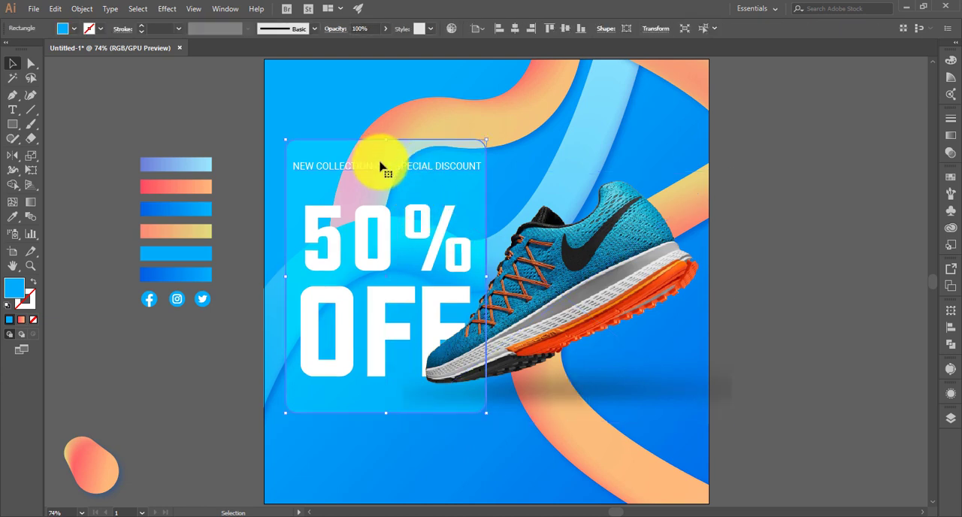
pyautogui.click(528, 28)
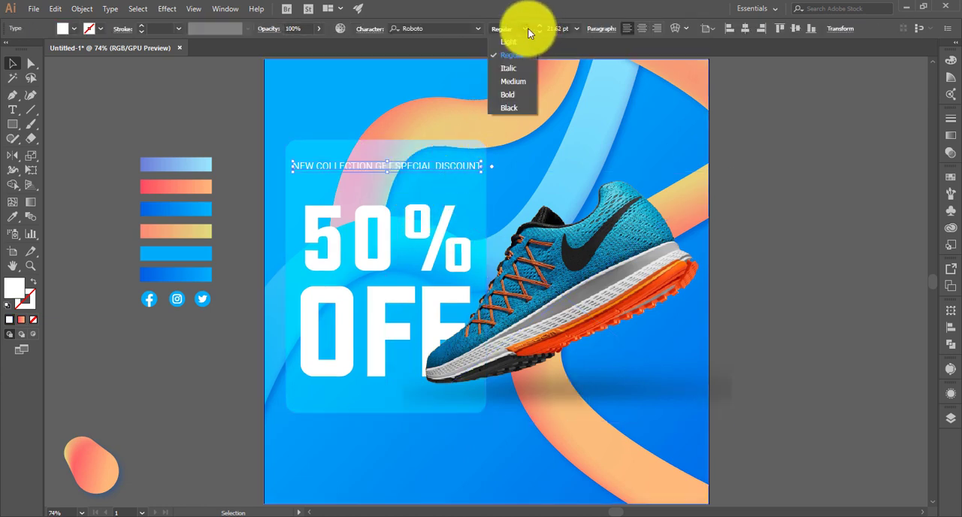
pyautogui.click(524, 97)
pyautogui.click(460, 180)
pyautogui.click(403, 174)
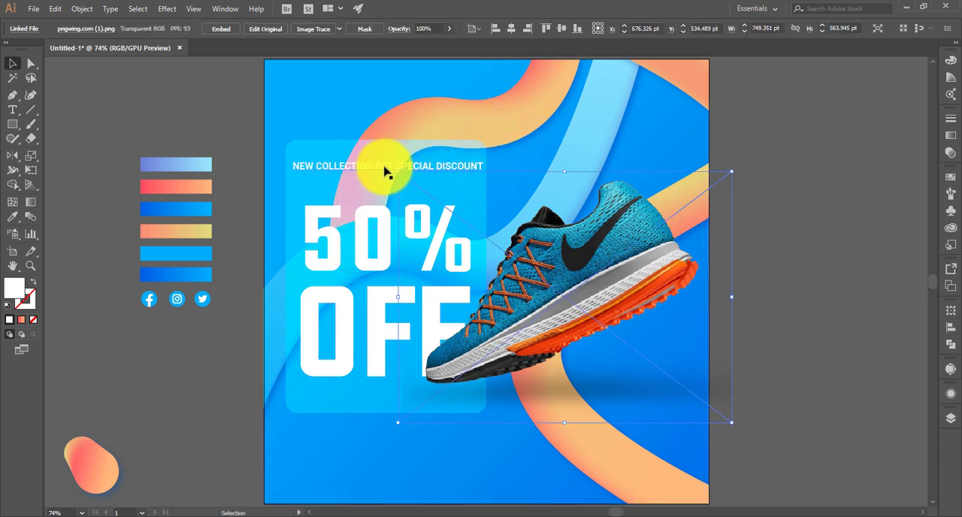
# - Try stretching the panel's headline vertically to make its letters taller, and undo each distortion
pyautogui.click(386, 167)
pyautogui.moveTo(388, 161); pyautogui.dragTo(390, 154)
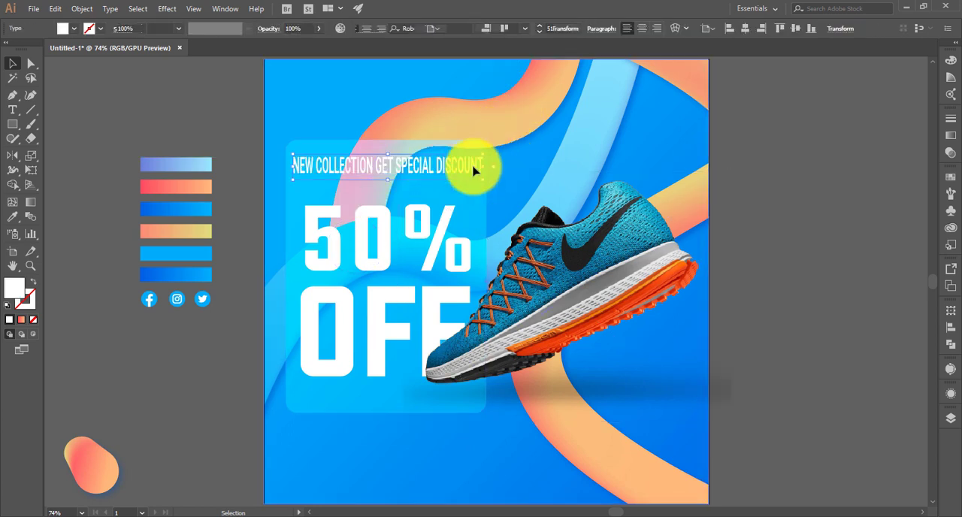
pyautogui.press('a')
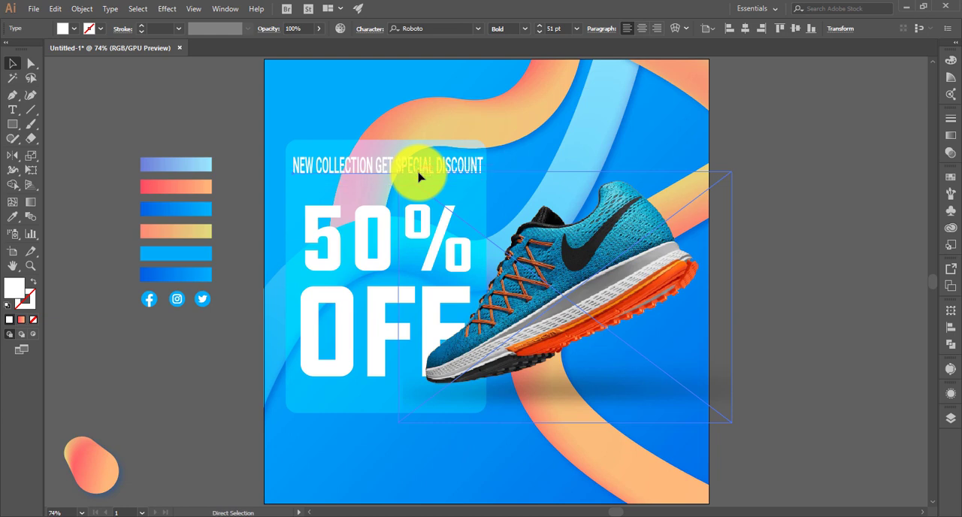
pyautogui.hotkey('ctrl', 'z')
pyautogui.hotkey('ctrl', 'shift', 'a')
pyautogui.scroll(1, 413, 161)
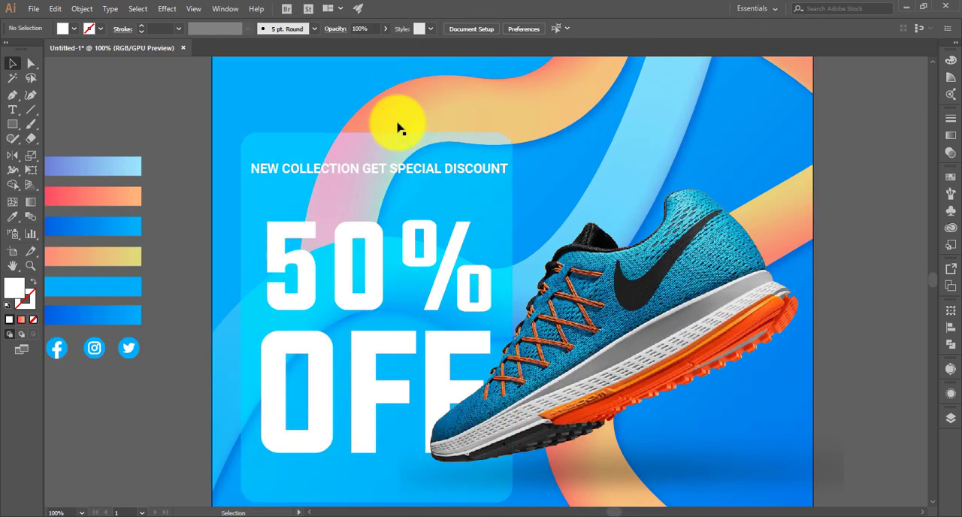
pyautogui.click(382, 181)
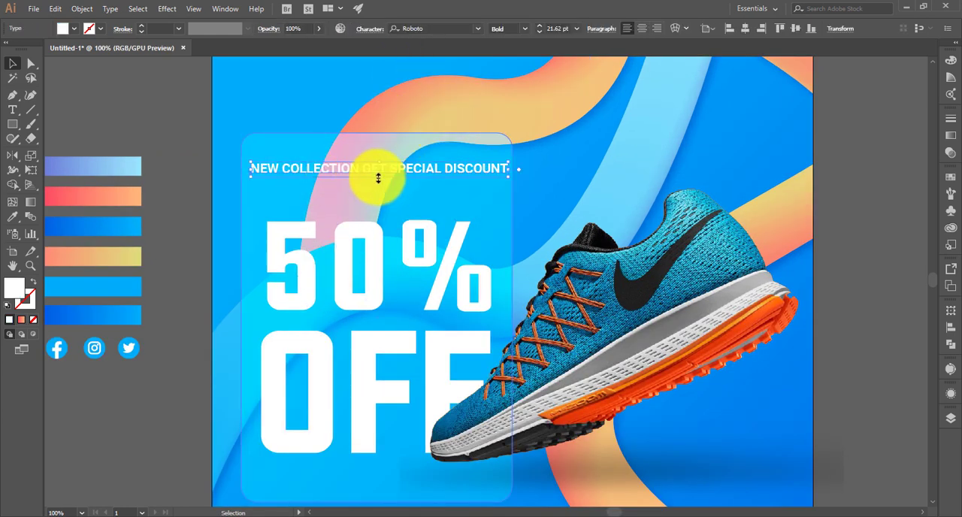
pyautogui.moveTo(378, 178); pyautogui.dragTo(390, 183)
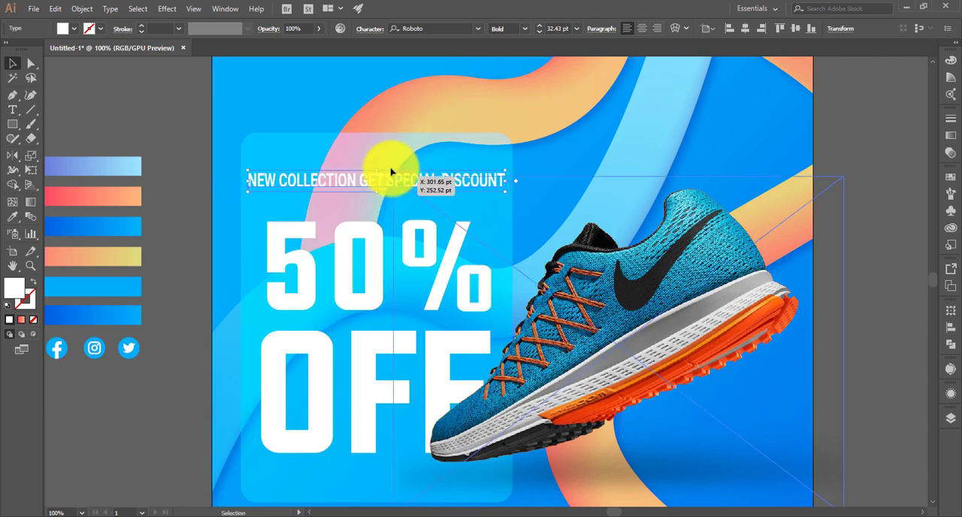
pyautogui.hotkey('ctrl', 'z')
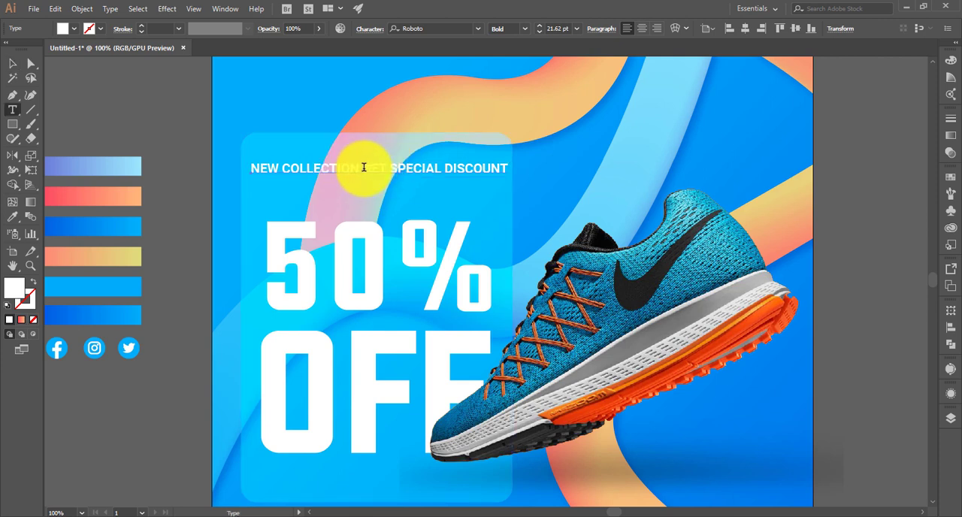
# - Break the headline into two lines before "GET" and centre-align the text
pyautogui.click(364, 167)
pyautogui.press('Return')
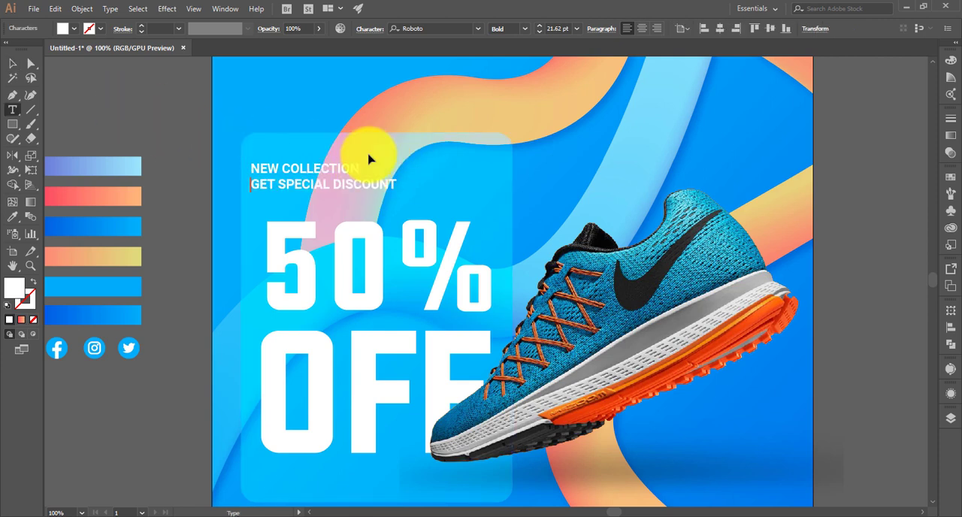
pyautogui.hotkey('ctrl', 'a')
pyautogui.click(641, 28)
# - Move the two-line headline to the panel's middle above "50%" and enlarge it to about 24 pt
pyautogui.click(13, 63)
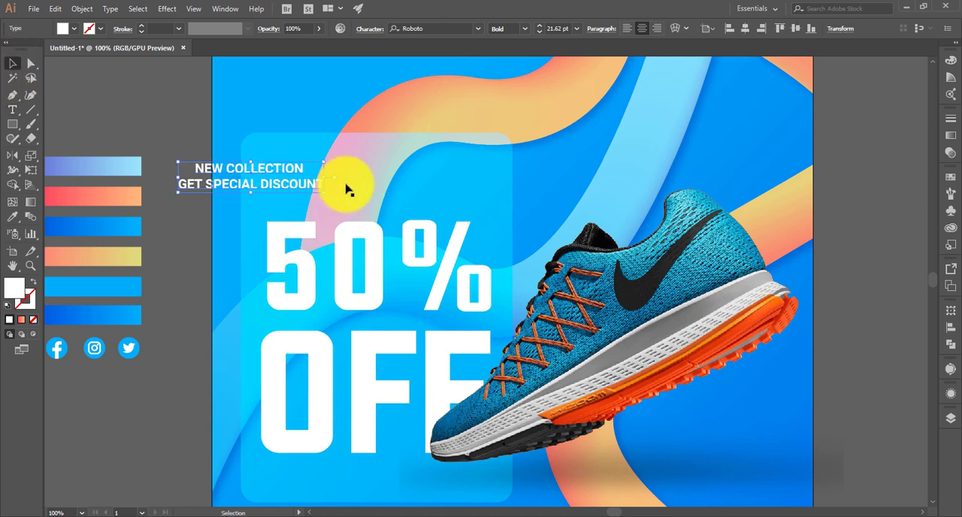
pyautogui.moveTo(348, 189); pyautogui.dragTo(459, 197)
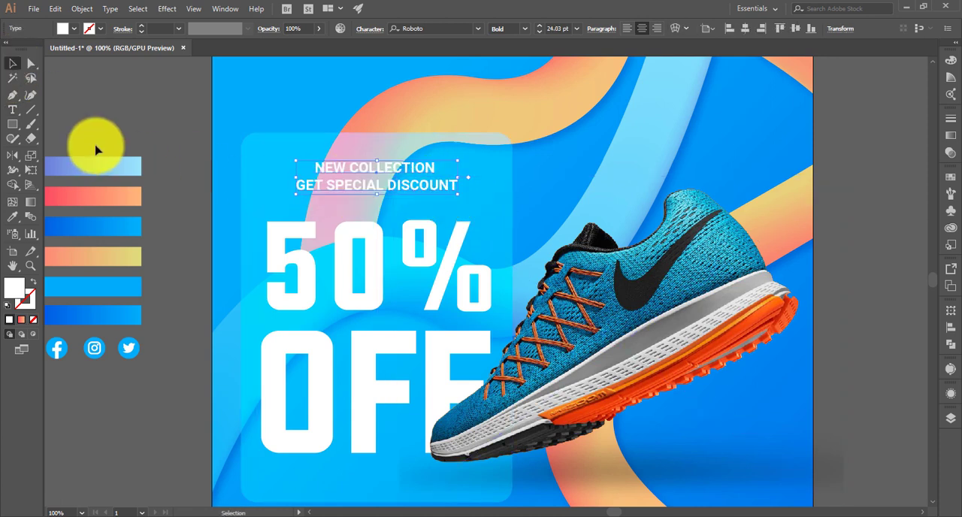
pyautogui.click(161, 139)
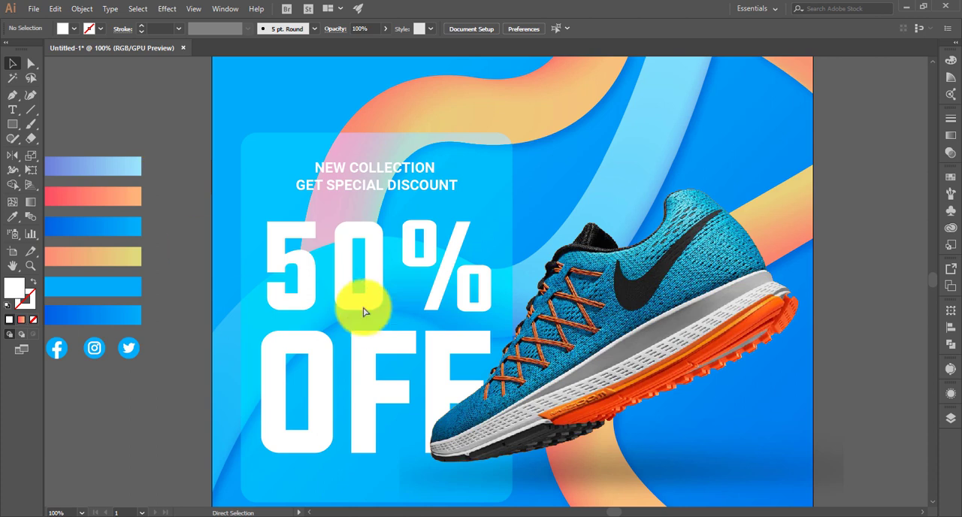
# - Add the text "NEW COLLECTION" on two lines in the empty area beside the artboard and right-align it
pyautogui.hotkey('ctrl', '0')
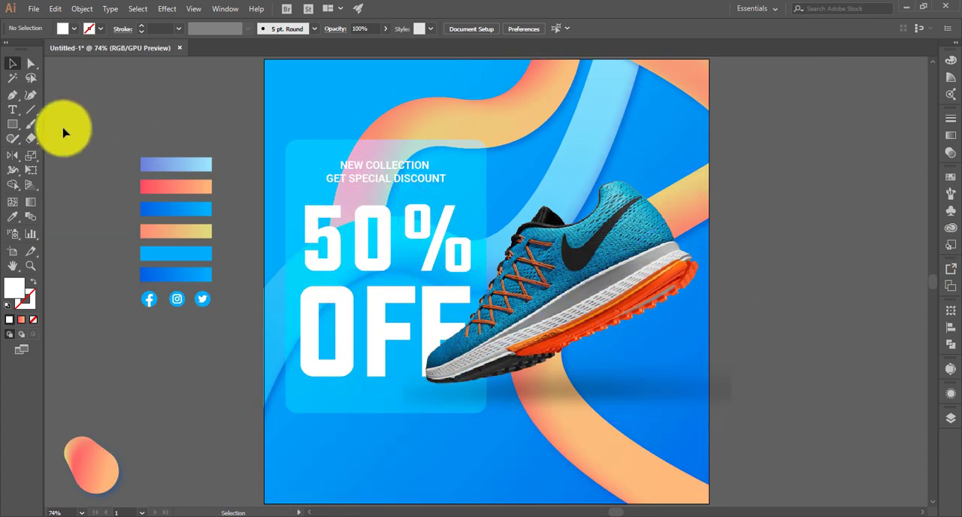
pyautogui.click(12, 110)
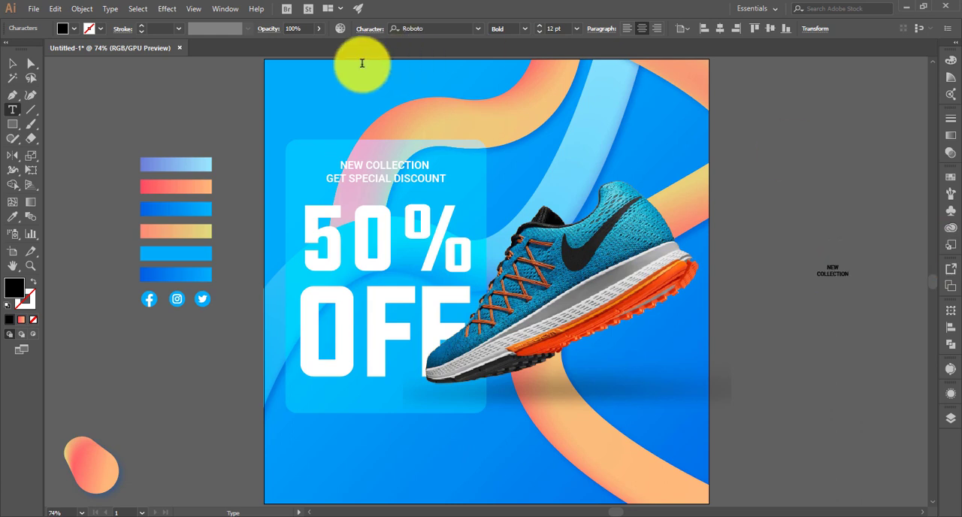
pyautogui.click(655, 30)
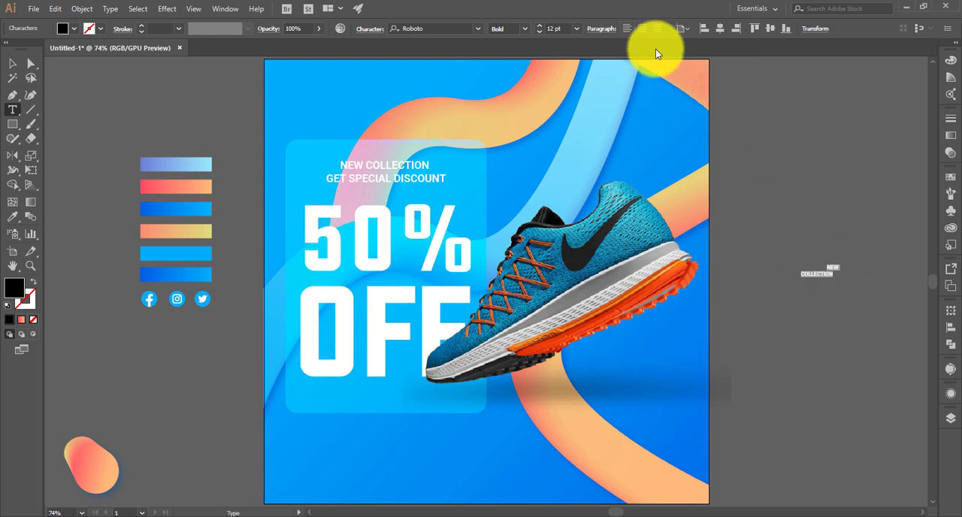
pyautogui.click(658, 29)
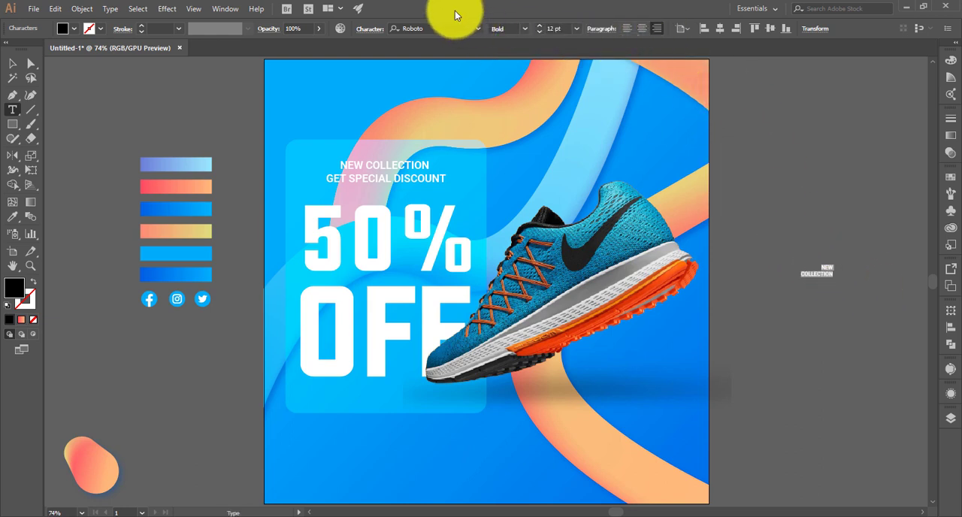
# - Change the font of the "NEW COLLECTION" text beside the artboard to Stretch Pro
pyautogui.click(473, 28)
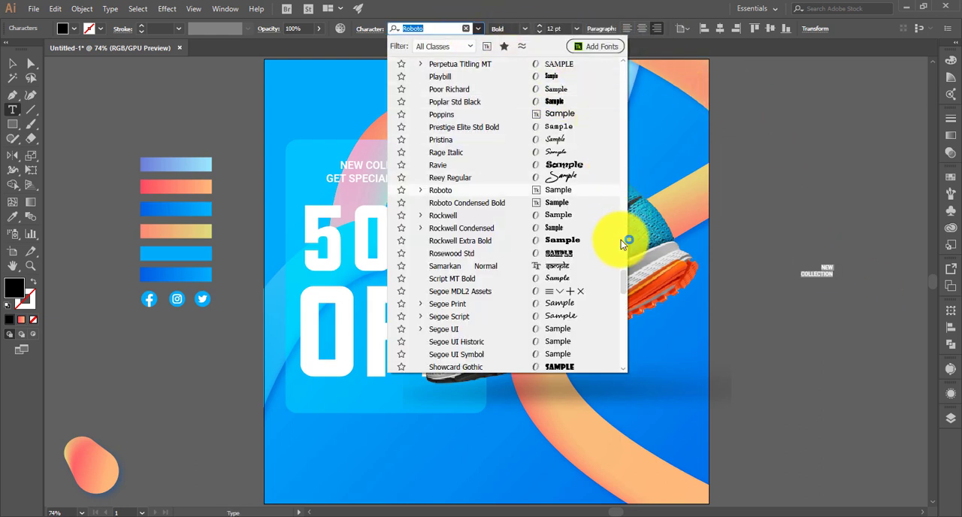
pyautogui.moveTo(624, 276); pyautogui.dragTo(616, 55)
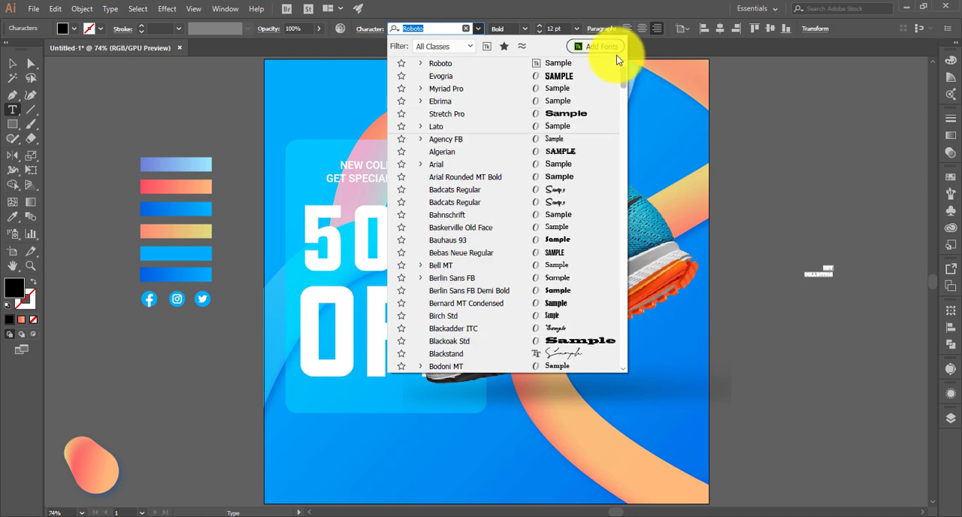
pyautogui.click(565, 114)
pyautogui.click(15, 67)
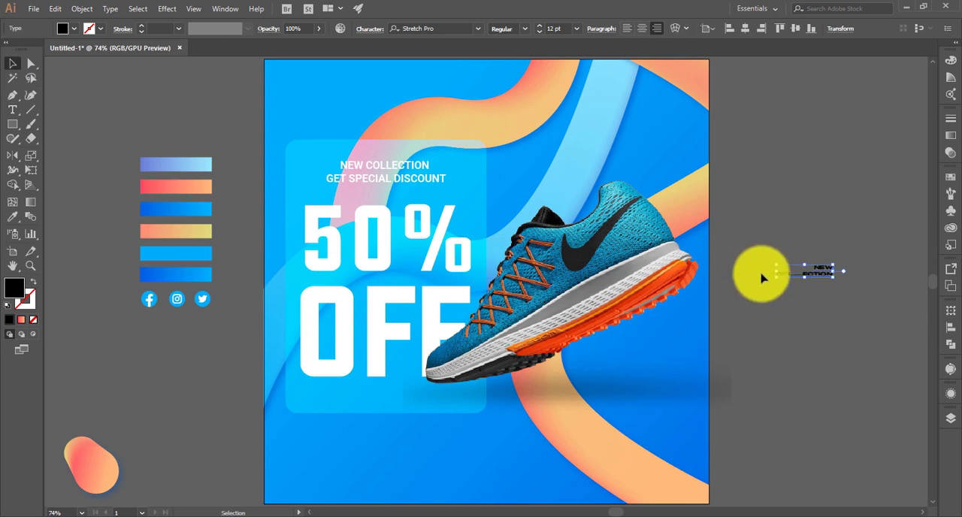
# - Enlarge the Stretch Pro "NEW COLLECTION" text to about 27 pt and place it on the artboard beneath the shoe's heel
pyautogui.click(824, 275)
pyautogui.click(832, 280)
pyautogui.moveTo(833, 279); pyautogui.dragTo(656, 339)
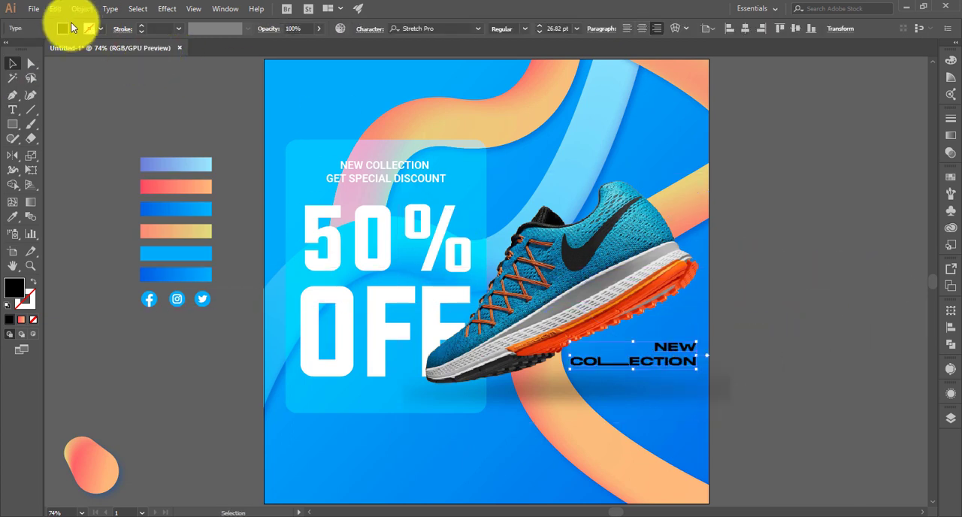
# - Fill the "NEW COLLECTION" text beneath the shoe's heel with white
pyautogui.click(69, 28)
pyautogui.click(25, 50)
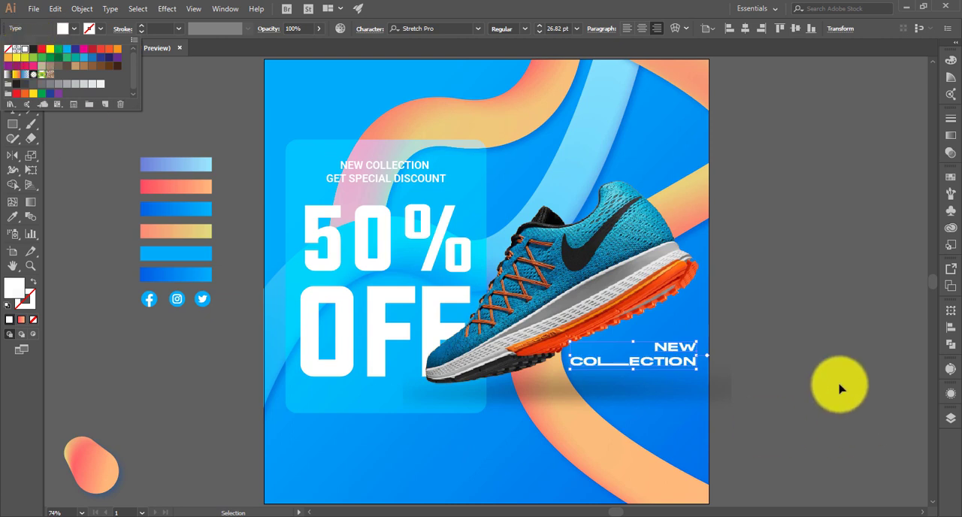
pyautogui.click(786, 371)
pyautogui.click(794, 374)
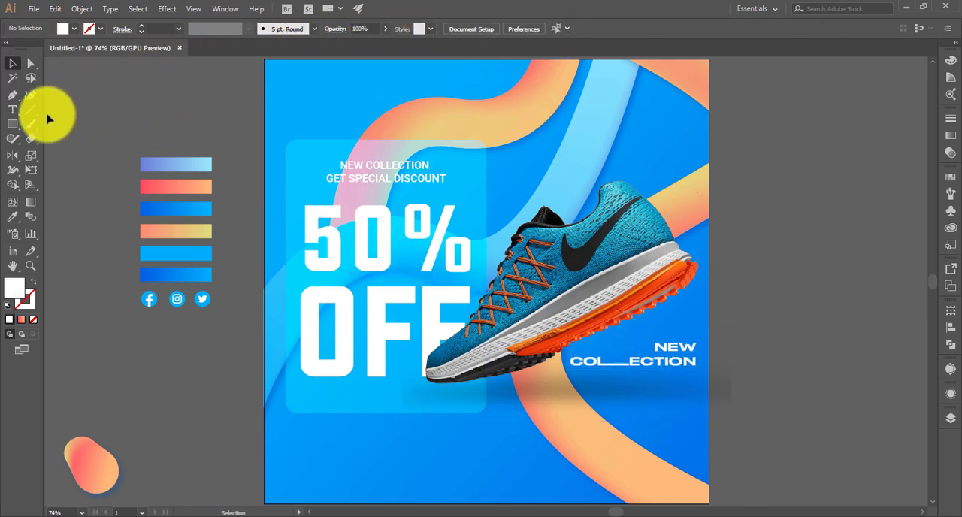
# - Add a right-aligned Roboto 12 pt area-text block of Lorem ipsum placeholder copy below "NEW COLLECTION", matching its width
pyautogui.click(13, 111)
pyautogui.click(568, 28)
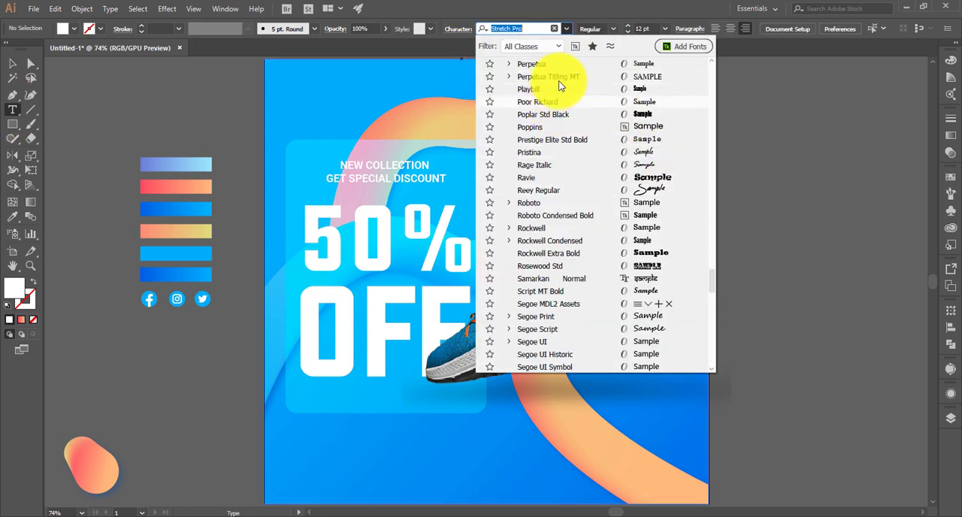
pyautogui.click(554, 202)
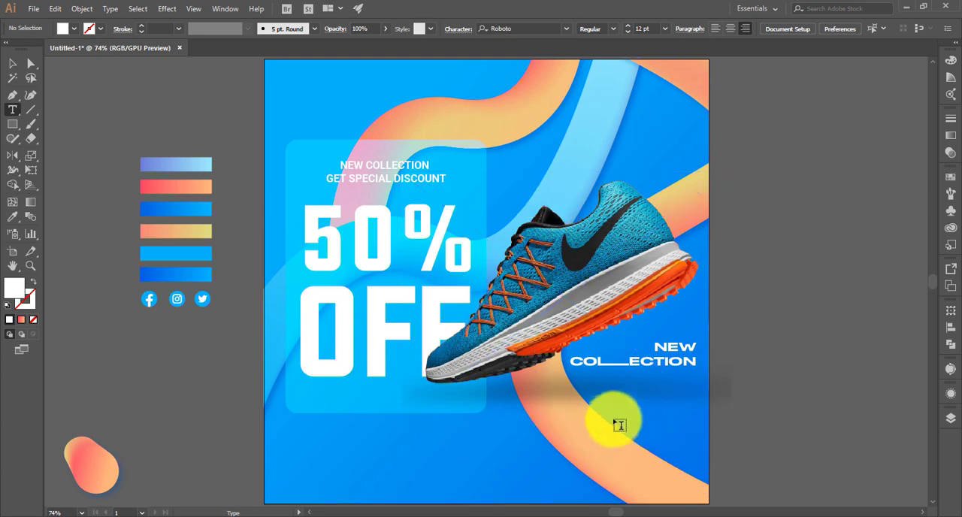
pyautogui.scroll(-3, 580, 397)
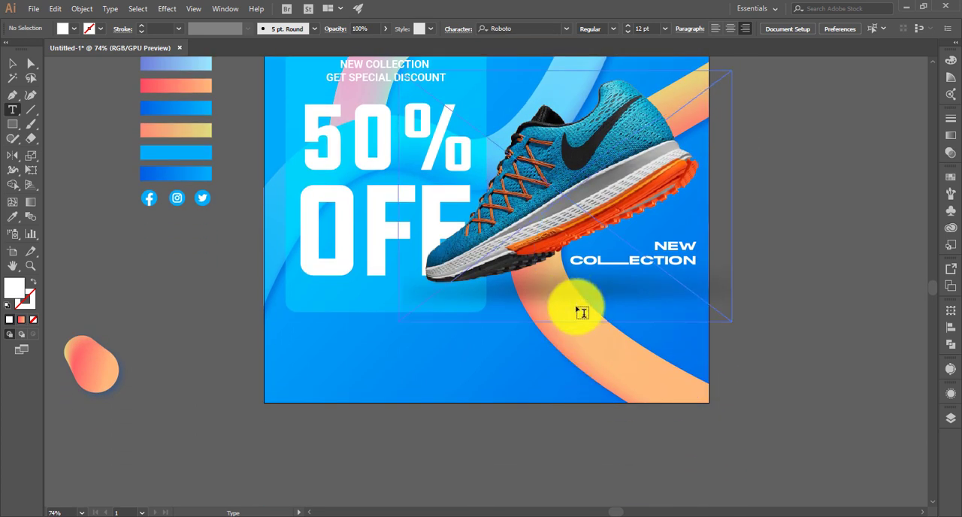
pyautogui.moveTo(582, 312); pyautogui.dragTo(701, 342)
pyautogui.click(15, 66)
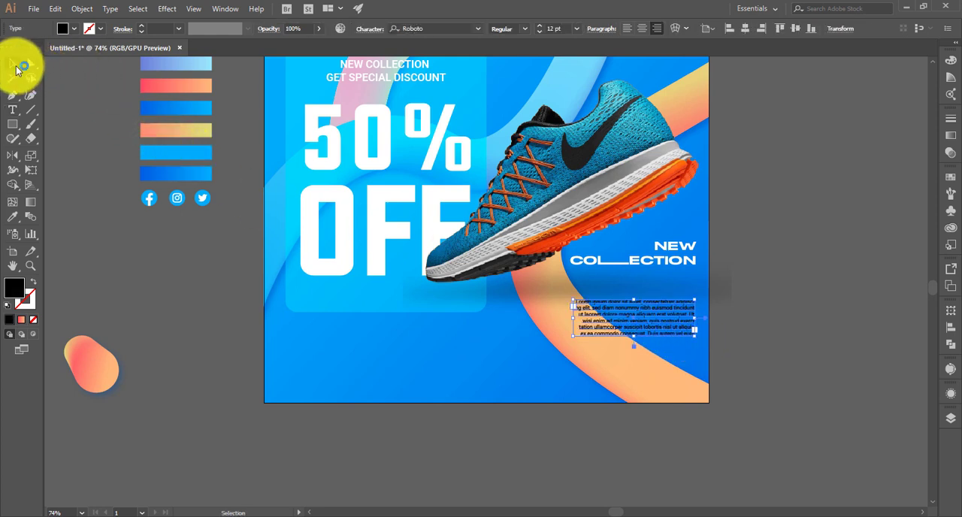
# - Fill the Lorem ipsum paragraph with white
pyautogui.click(806, 277)
pyautogui.click(636, 302)
pyautogui.click(654, 321)
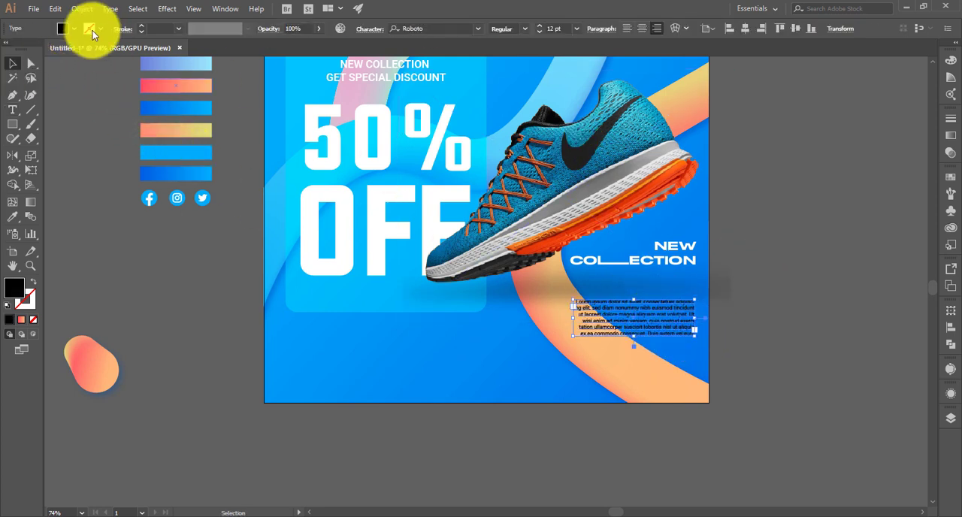
pyautogui.click(73, 32)
pyautogui.click(25, 48)
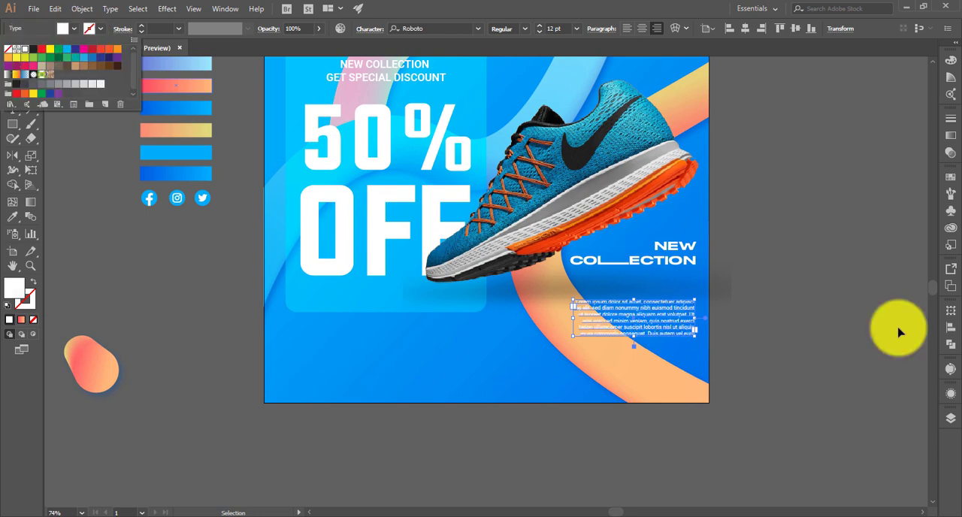
pyautogui.click(776, 311)
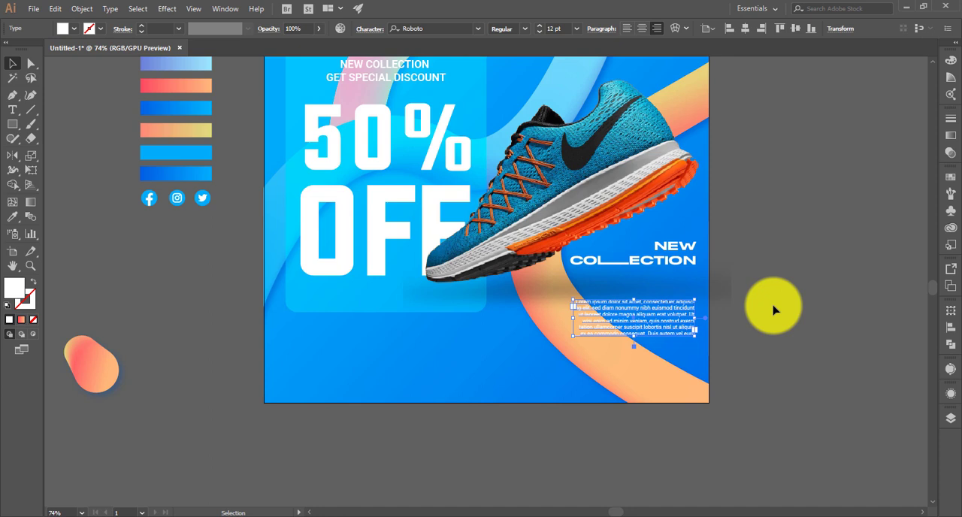
pyautogui.click(772, 310)
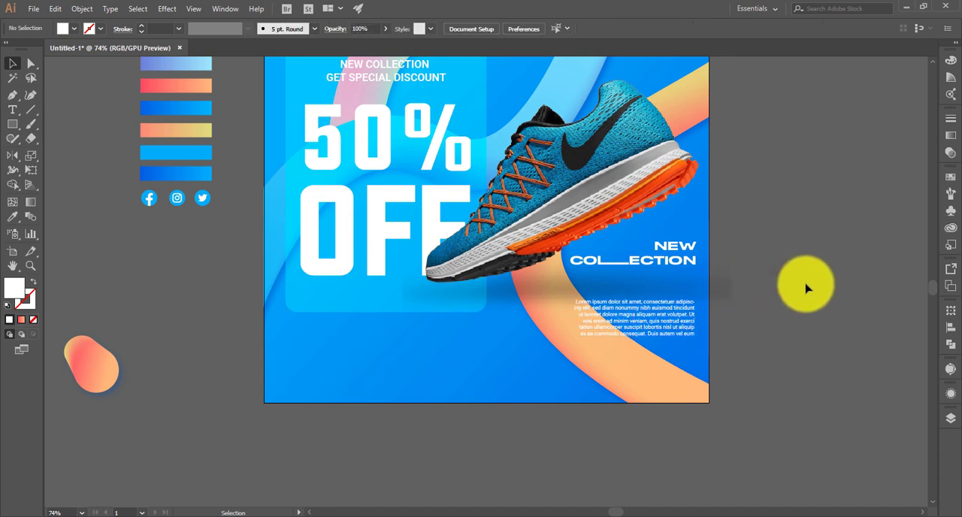
# - Move the Lorem ipsum paragraph straight up about 41 pt, closer to the "NEW COLLECTION" heading
pyautogui.scroll(2, 806, 288)
pyautogui.scroll(1, 803, 285)
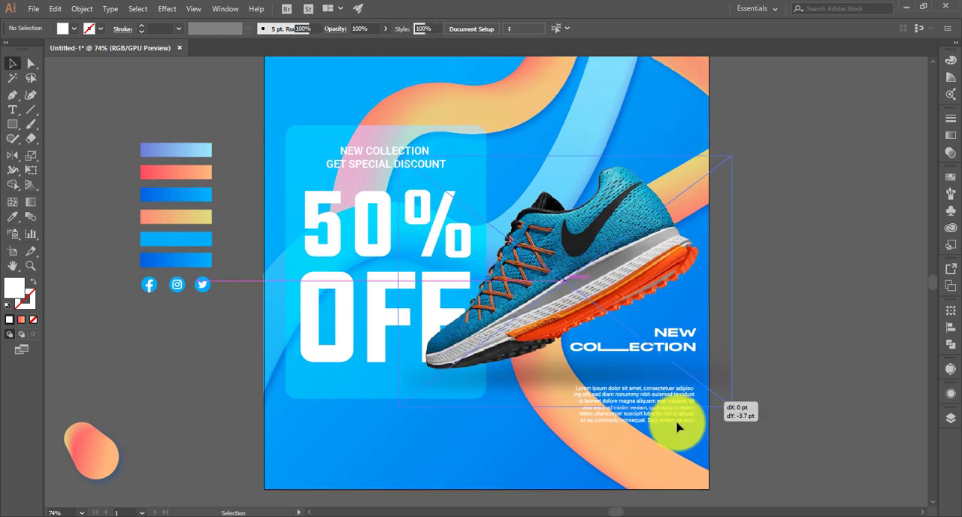
pyautogui.click(677, 424)
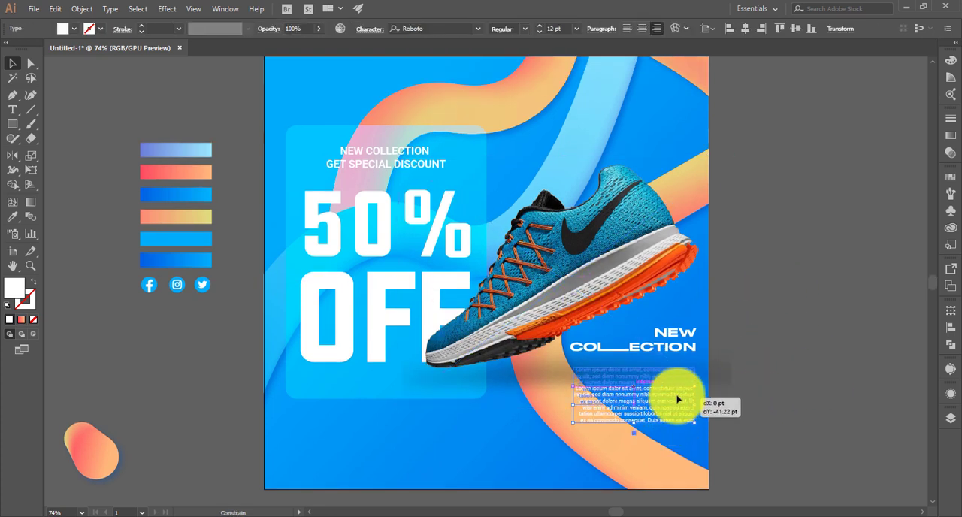
pyautogui.click(799, 380)
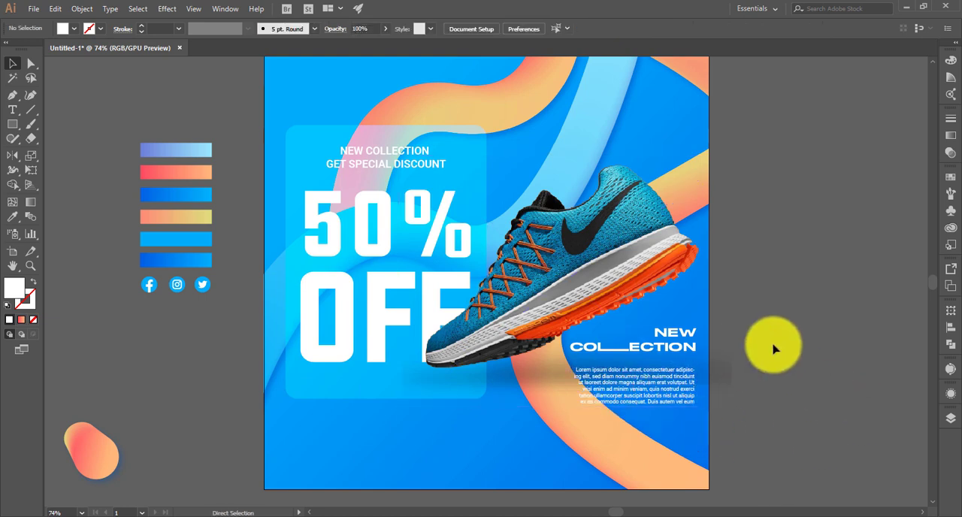
# - Move the orange-pink gradient blob onto the artboard at the panel's lower-left corner and bring it to the front
pyautogui.scroll(1, 243, 468)
pyautogui.moveTo(81, 491); pyautogui.dragTo(342, 444)
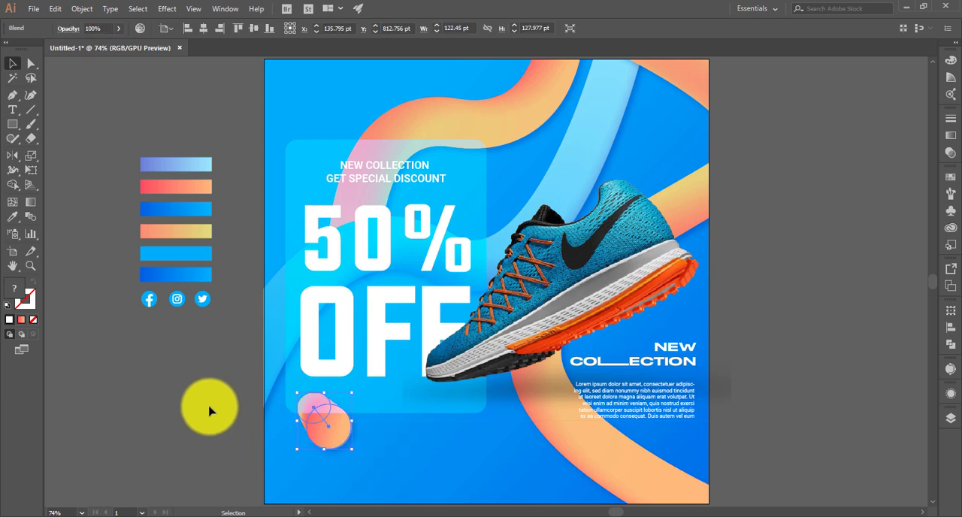
pyautogui.click(210, 411)
pyautogui.rightClick(329, 434)
pyautogui.moveTo(389, 381)
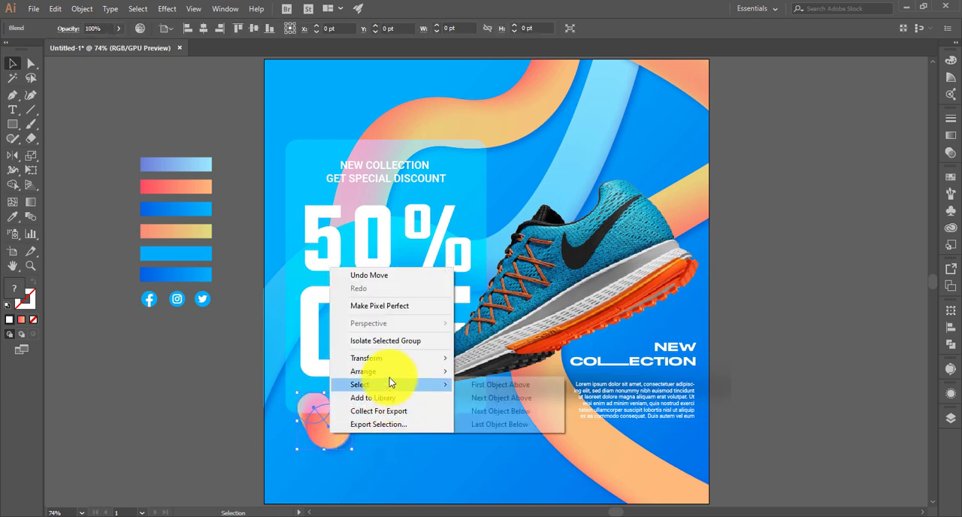
pyautogui.click(472, 377)
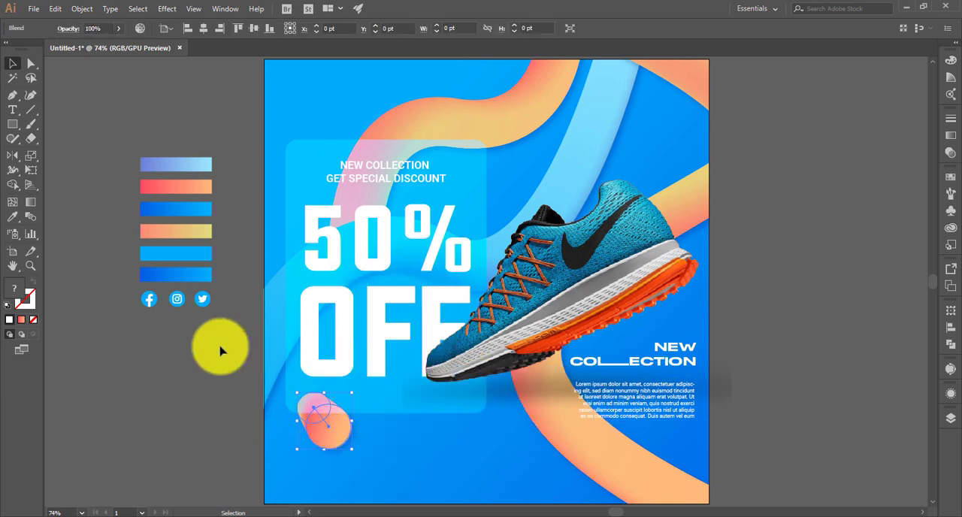
# - Move the social media icon group to the artboard's bottom edge and bring it to the front
pyautogui.moveTo(187, 301); pyautogui.dragTo(530, 489)
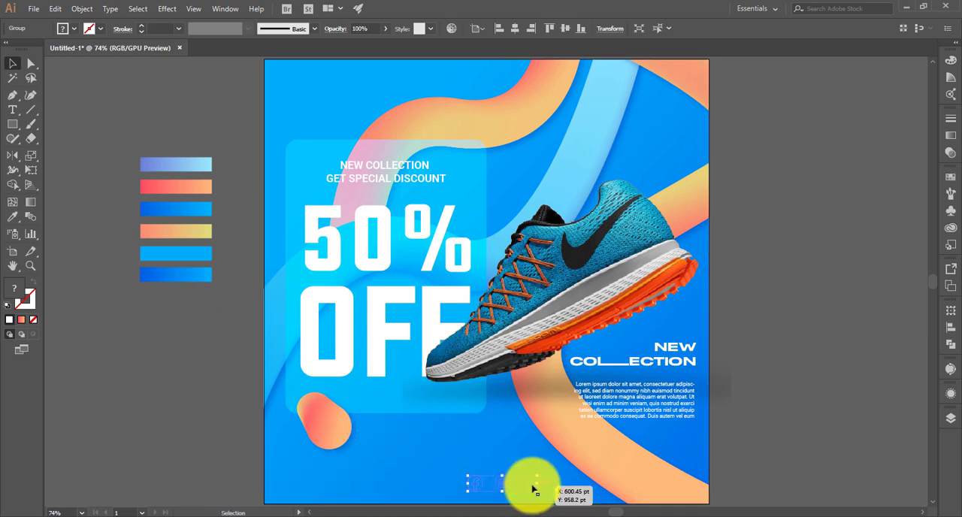
pyautogui.rightClick(532, 490)
pyautogui.moveTo(605, 425)
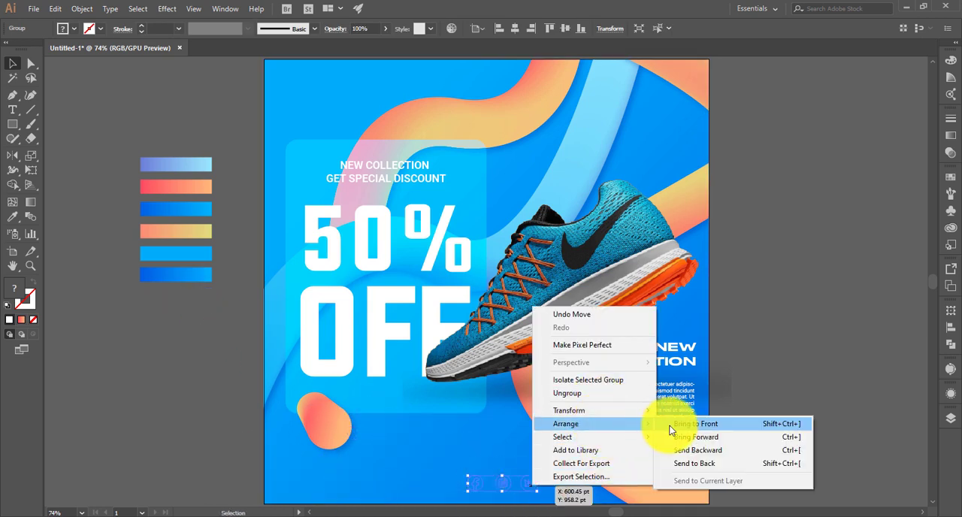
pyautogui.click(671, 430)
pyautogui.click(747, 393)
# - Reposition the social media icon group in the artboard's lower-right corner, under the paragraph, and bring it to the front again
pyautogui.moveTo(533, 482); pyautogui.dragTo(696, 490)
pyautogui.click(724, 427)
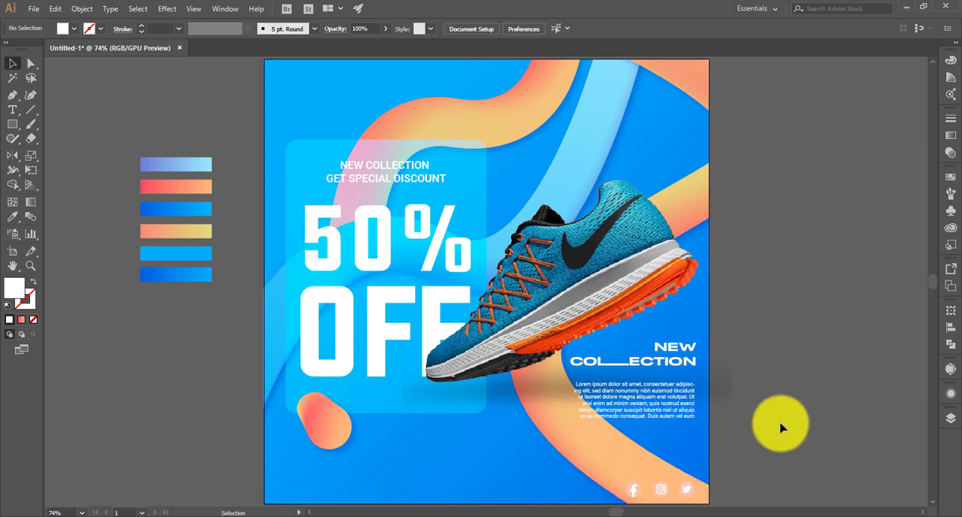
pyautogui.click(683, 494)
pyautogui.rightClick(683, 493)
pyautogui.moveTo(785, 426)
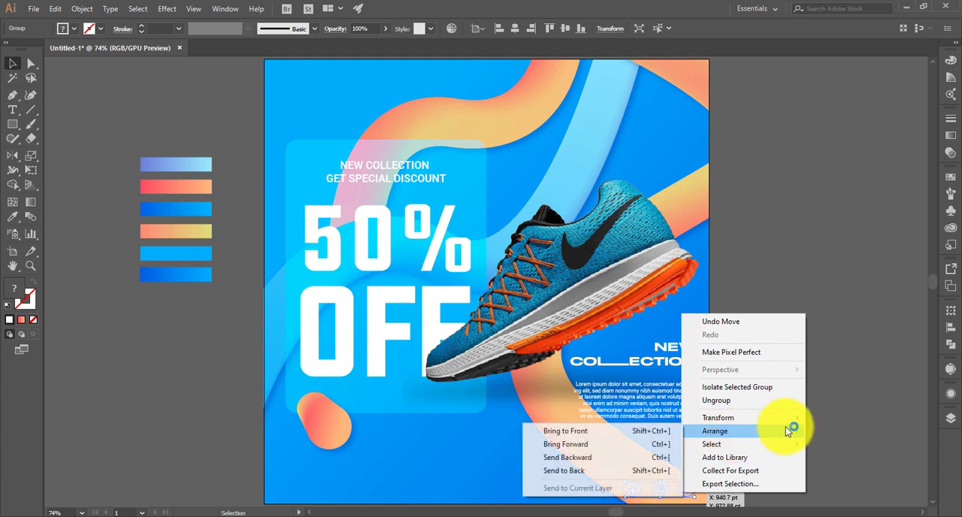
pyautogui.click(617, 433)
pyautogui.click(714, 451)
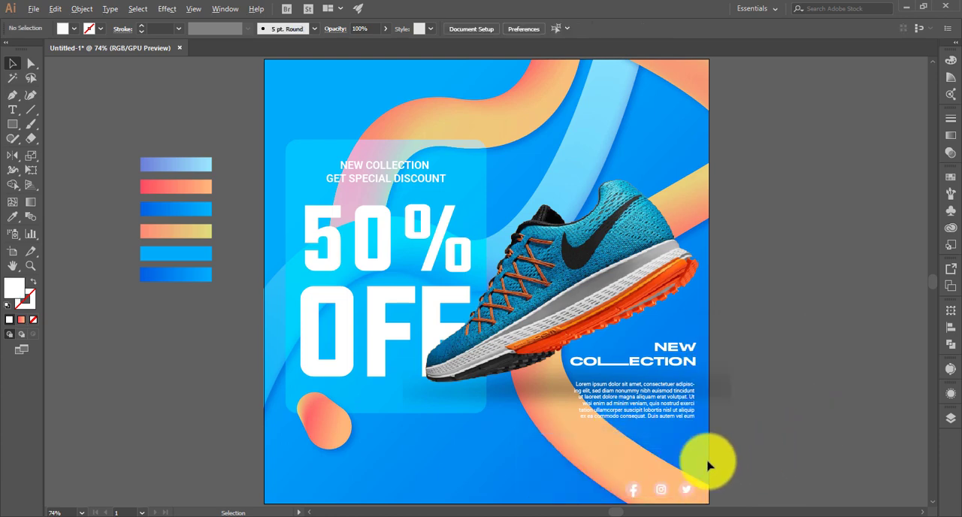
# - Ungroup the social media icon set into separate Facebook, Instagram and Twitter icons
pyautogui.scroll(4, 708, 466)
pyautogui.rightClick(636, 400)
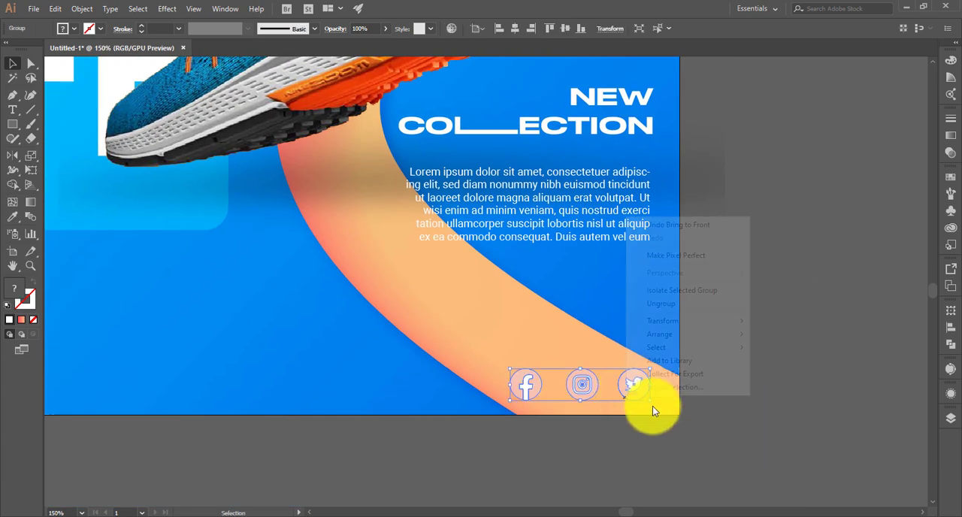
pyautogui.click(679, 304)
pyautogui.click(608, 436)
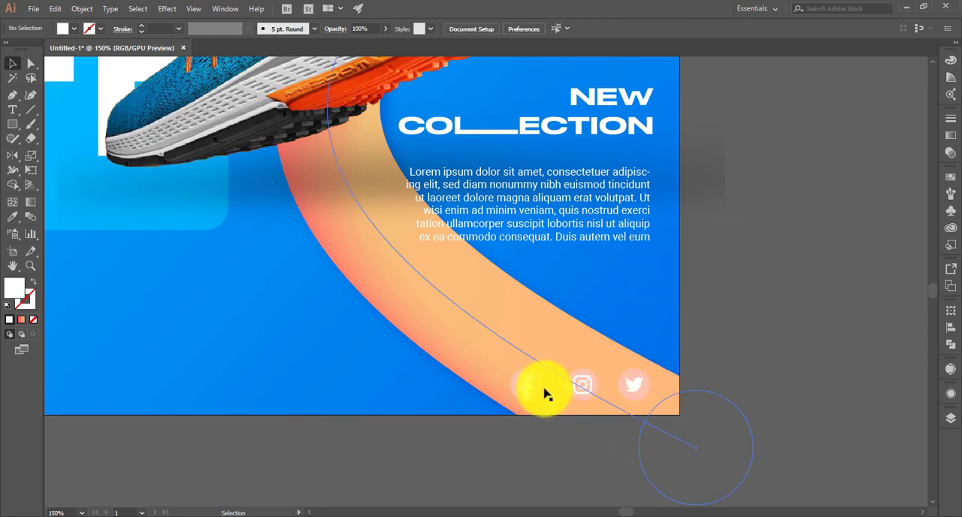
# - Try recolouring all three social media icons with the background's blue gradient using the Eyedropper, and undo it
pyautogui.click(540, 391)
pyautogui.keyDown('shift'); pyautogui.click(590, 387); pyautogui.keyUp('shift')
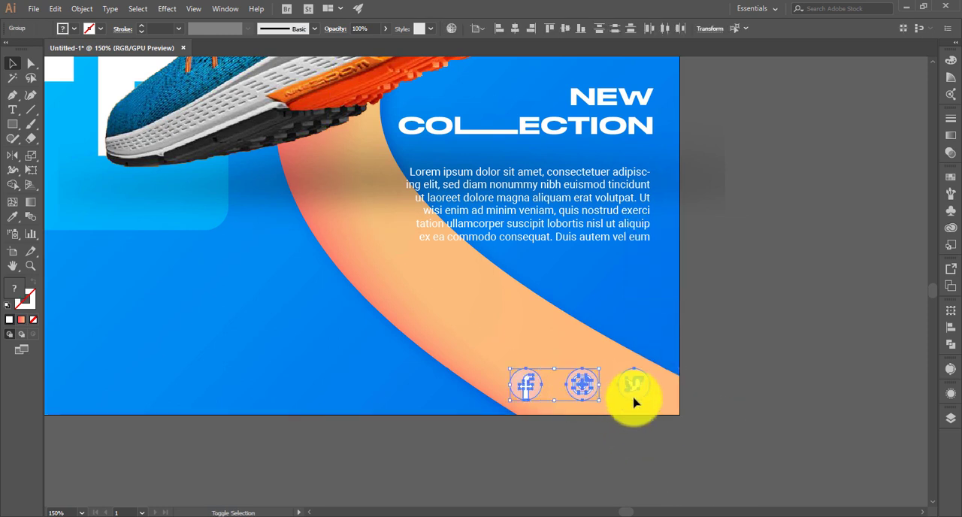
pyautogui.press('i')
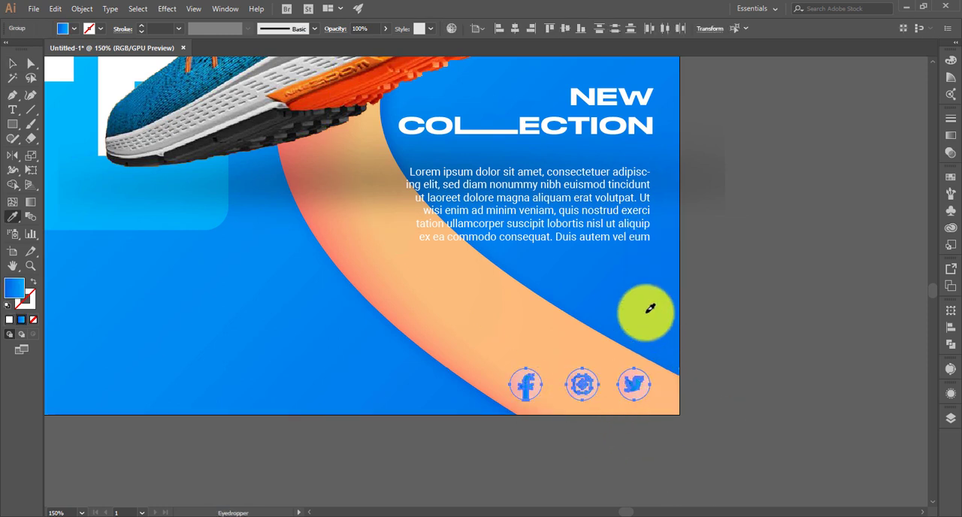
pyautogui.click(651, 309)
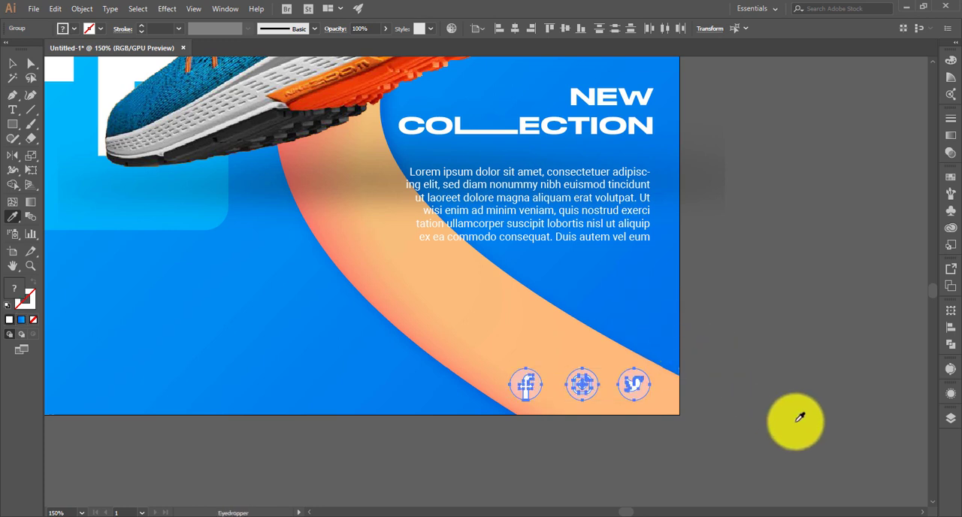
pyautogui.press('v')
pyautogui.click(797, 474)
# - Ungroup the Facebook, Instagram and Twitter icons individually to separate each circle from its symbol
pyautogui.click(538, 392)
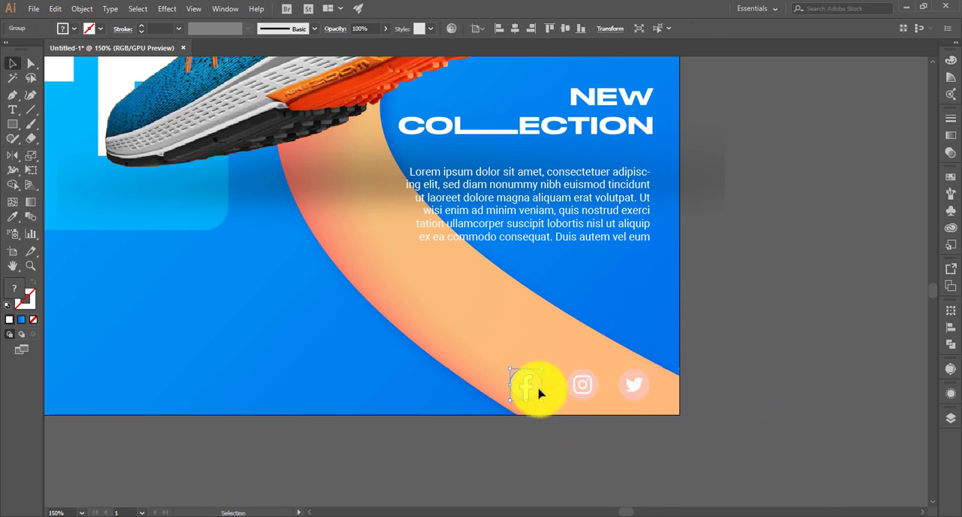
pyautogui.rightClick(540, 393)
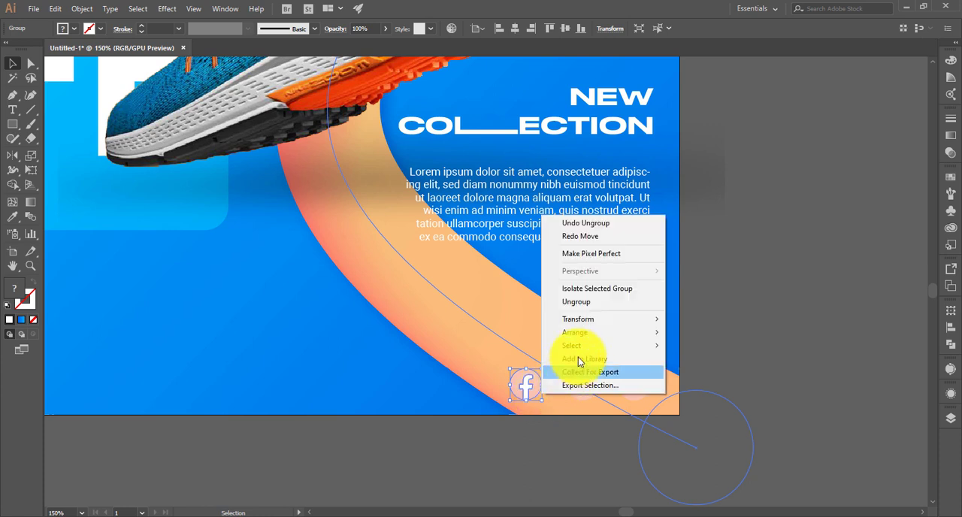
pyautogui.click(576, 404)
pyautogui.click(577, 403)
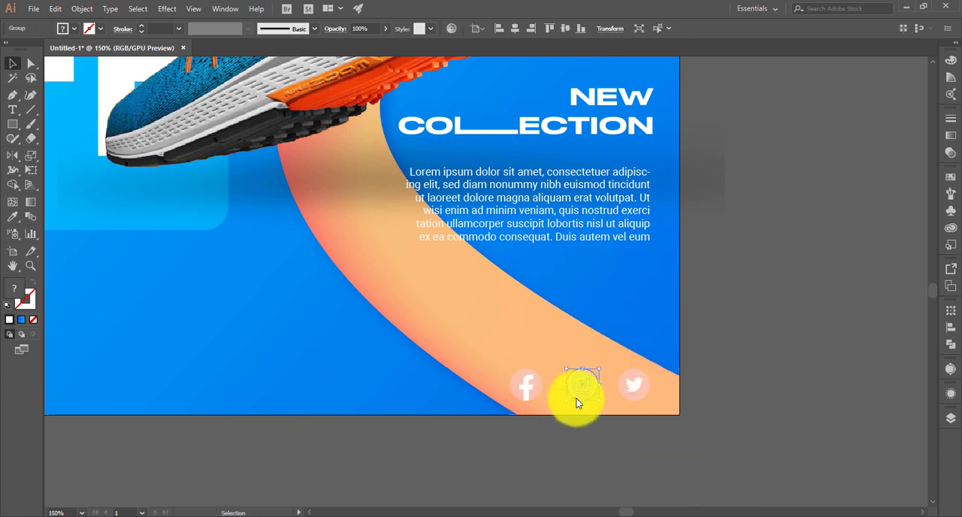
pyautogui.rightClick(578, 402)
pyautogui.click(625, 313)
pyautogui.click(634, 383)
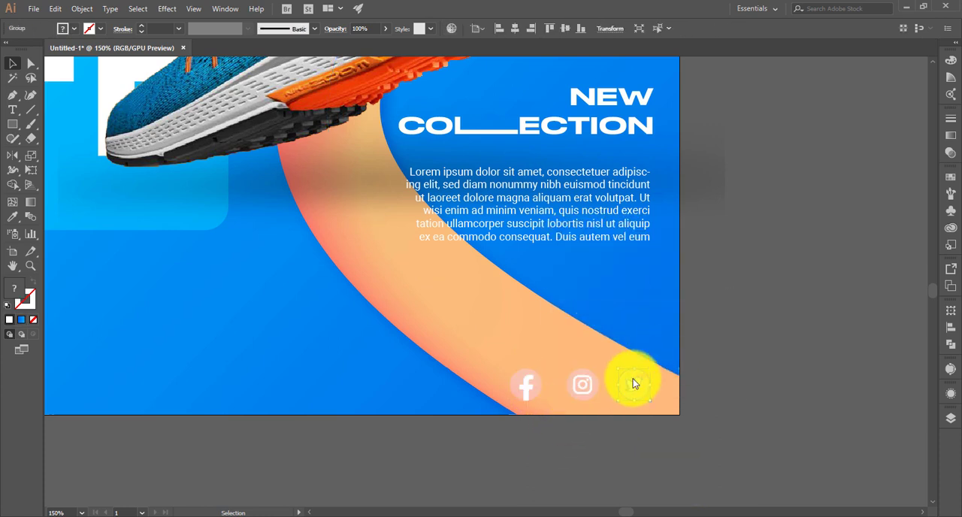
pyautogui.rightClick(633, 379)
pyautogui.click(684, 287)
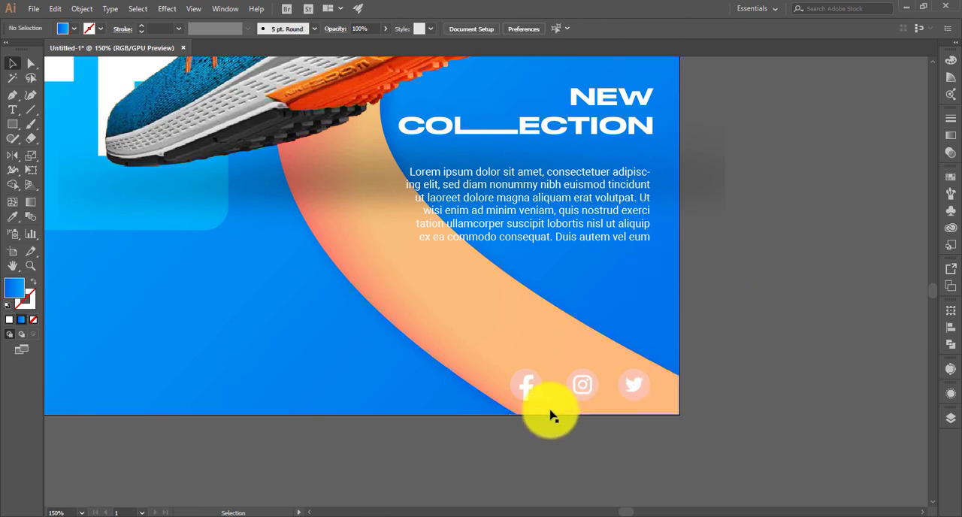
# - Recolour the circles behind the Facebook, Instagram and Twitter symbols with the background's blue gradient using the Eyedropper
pyautogui.click(541, 397)
pyautogui.keyDown('shift'); pyautogui.click(584, 391); pyautogui.keyUp('shift')
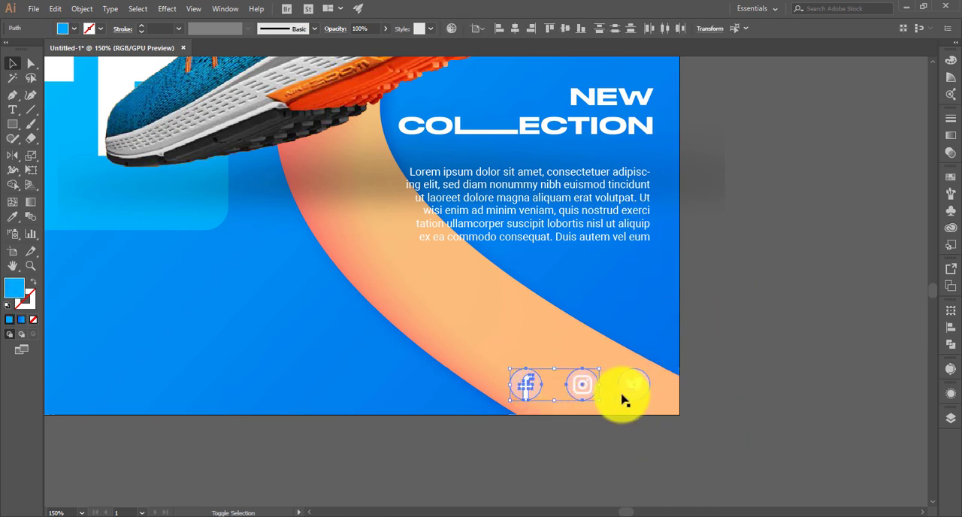
pyautogui.press('i')
pyautogui.click(653, 323)
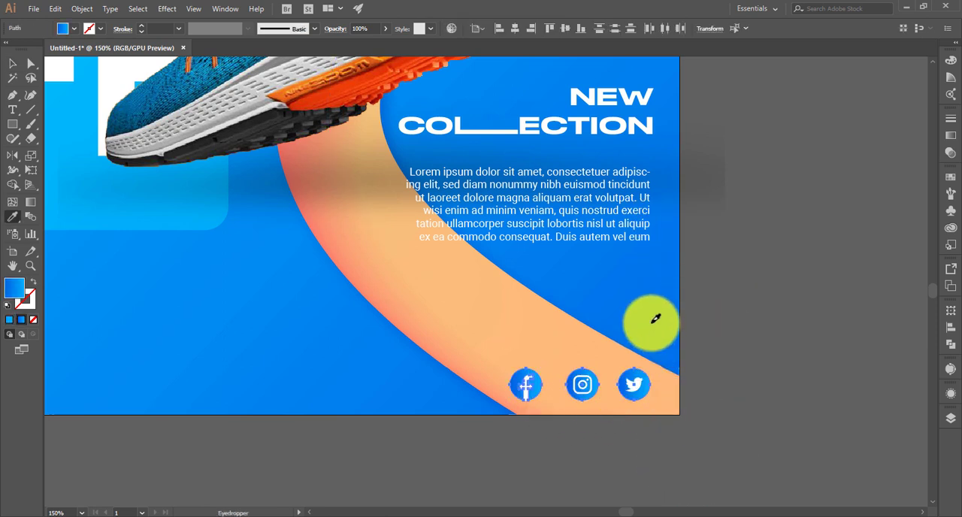
pyautogui.press('v')
pyautogui.click(812, 342)
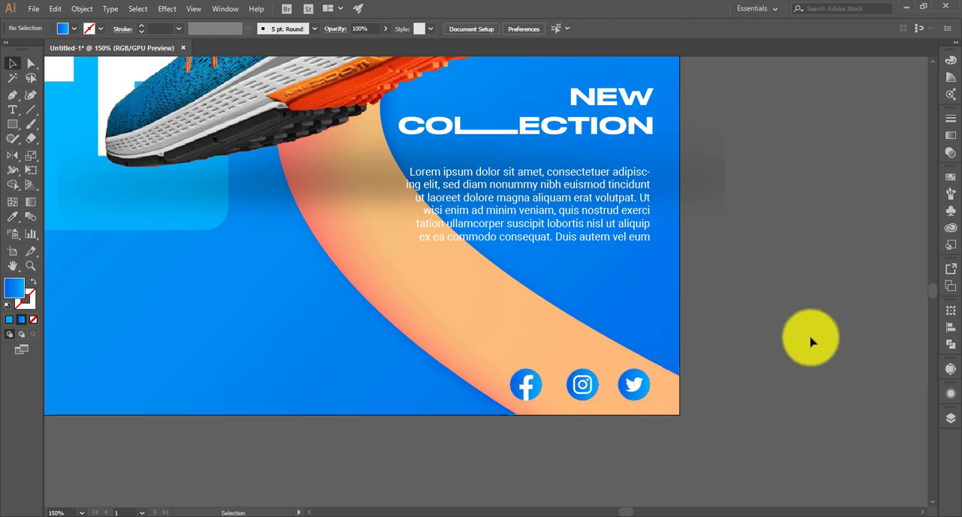
pyautogui.hotkey('ctrl', '0')
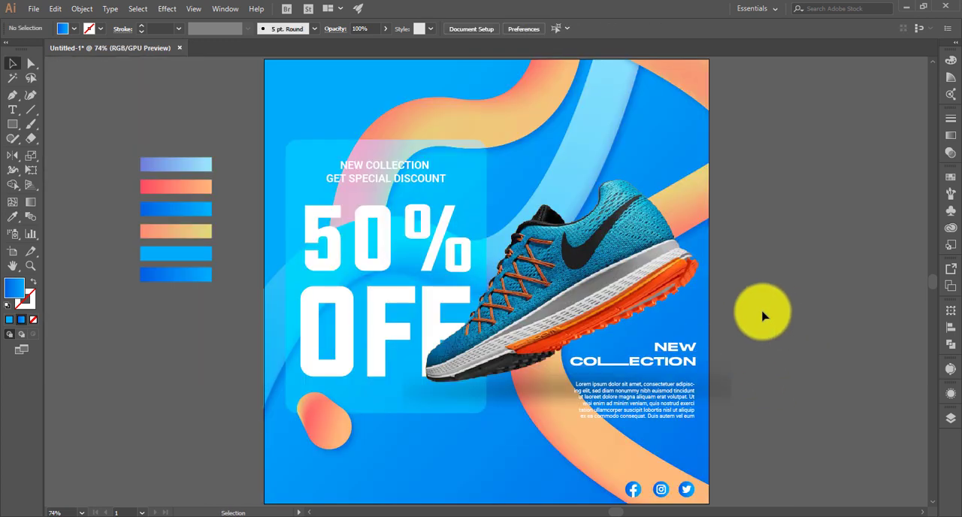
pyautogui.click(13, 114)
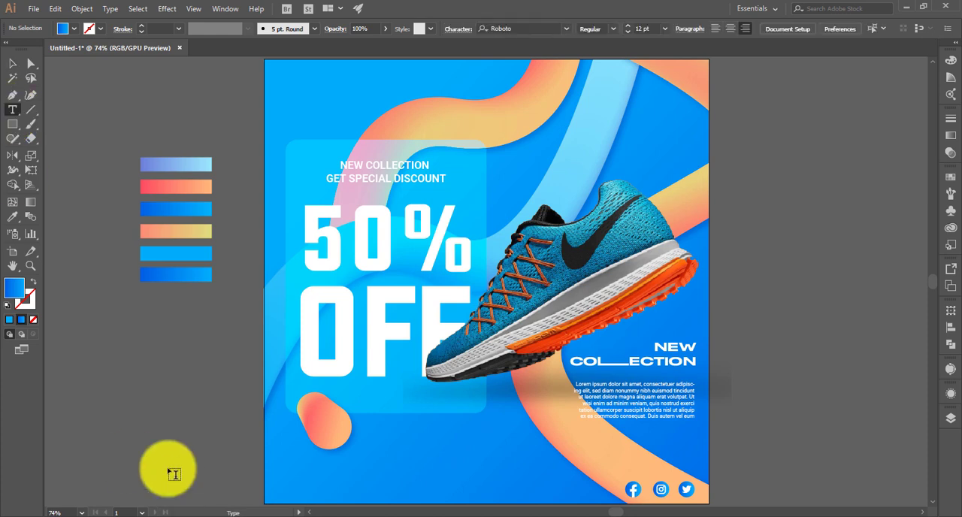
pyautogui.click(111, 478)
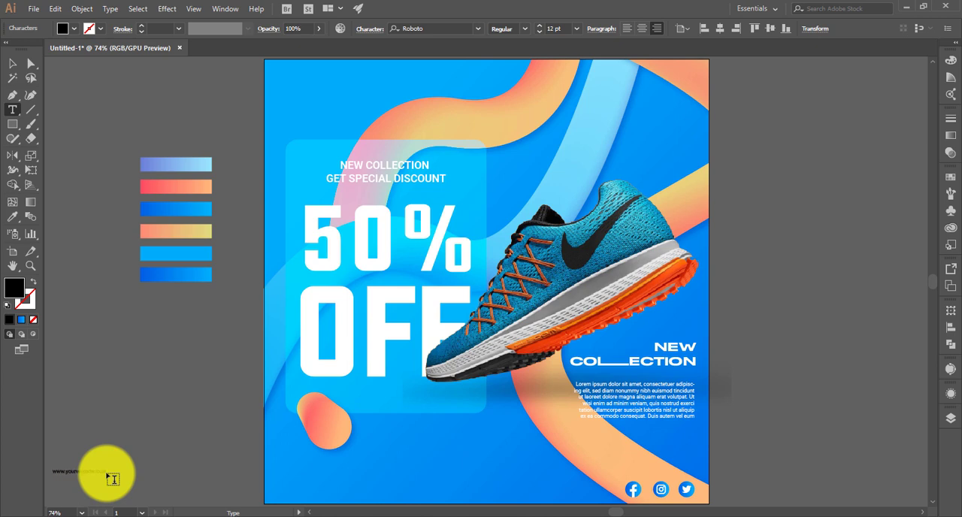
pyautogui.press('Escape')
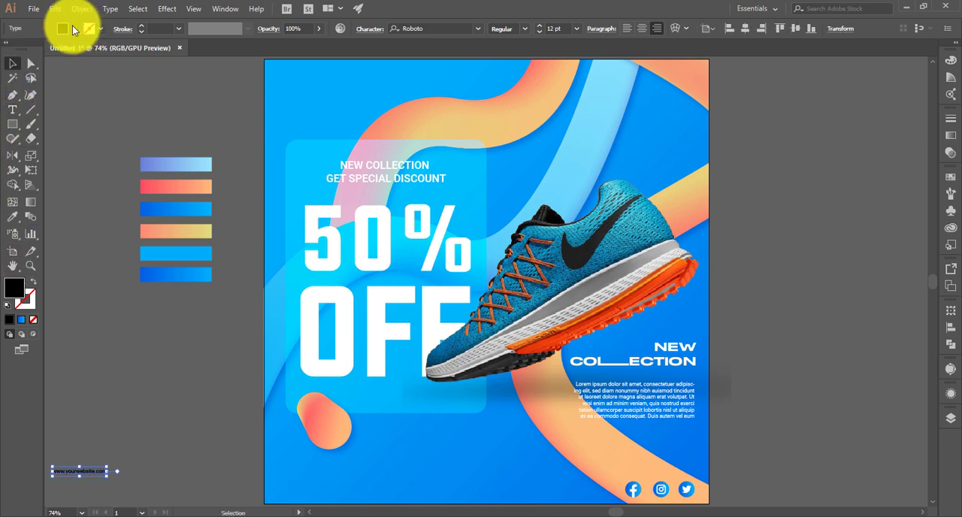
pyautogui.click(73, 29)
pyautogui.click(24, 53)
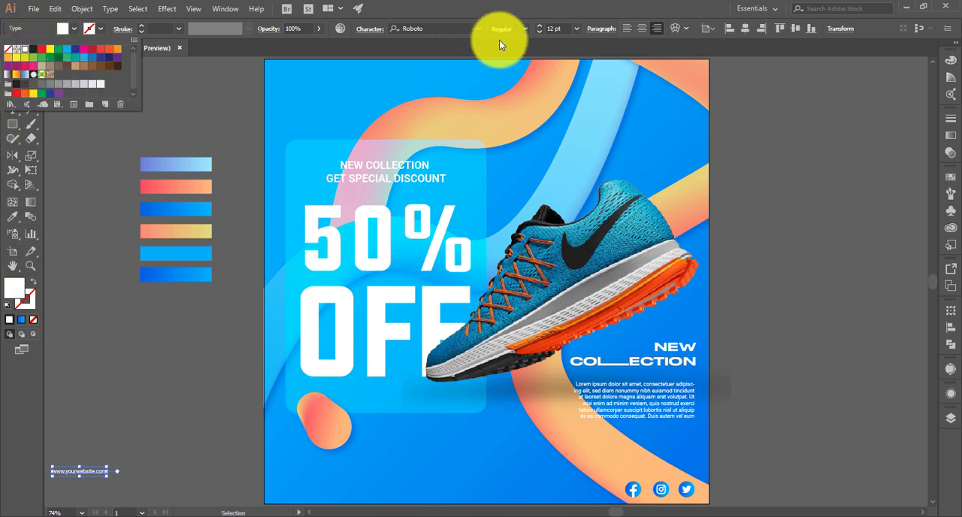
# - Set the website address text's tracking to 300
pyautogui.click(377, 35)
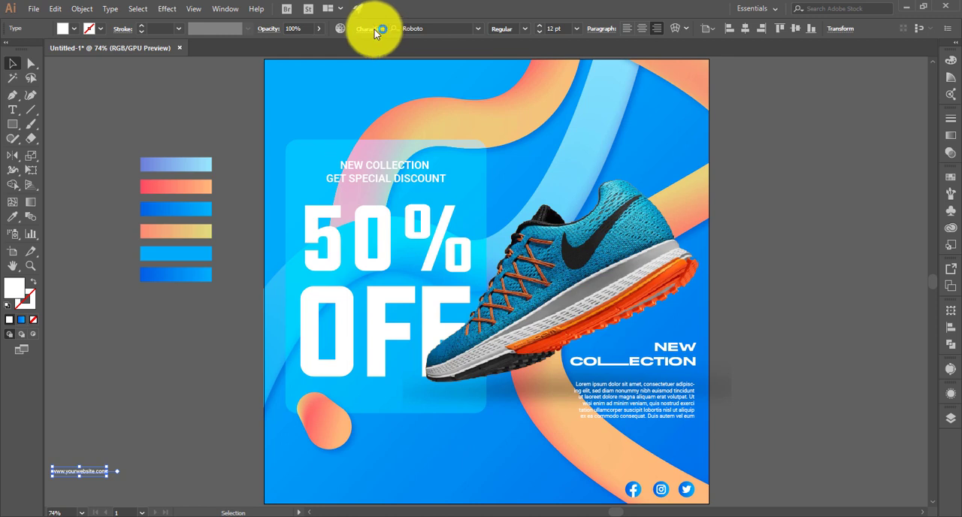
pyautogui.click(374, 29)
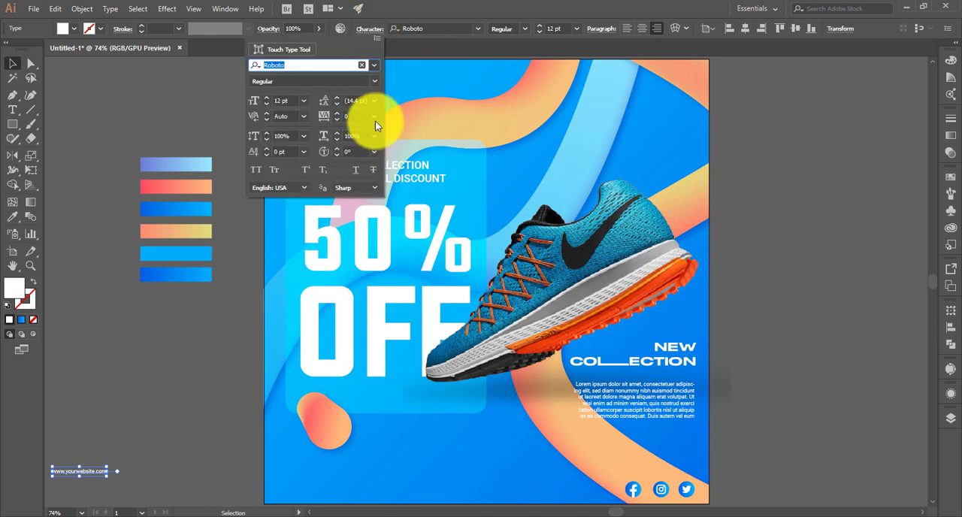
pyautogui.click(324, 116)
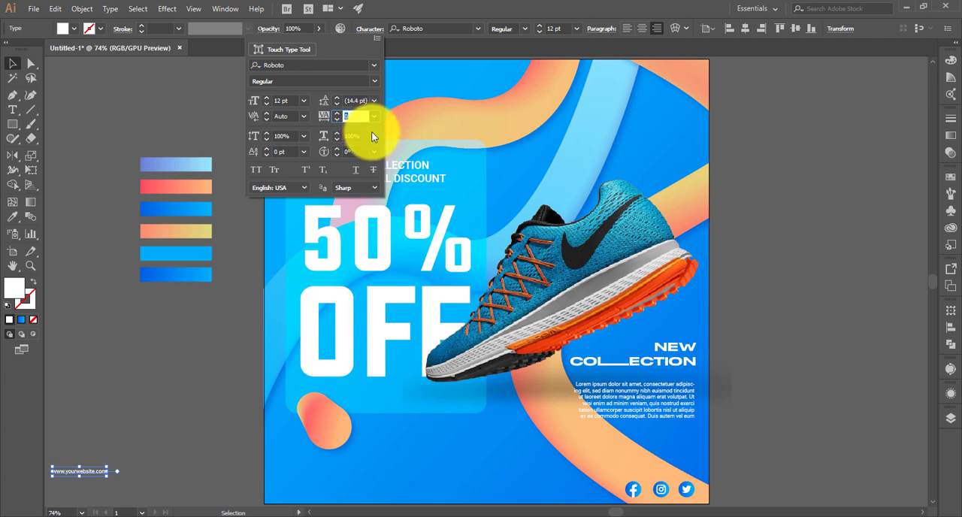
pyautogui.write('300')
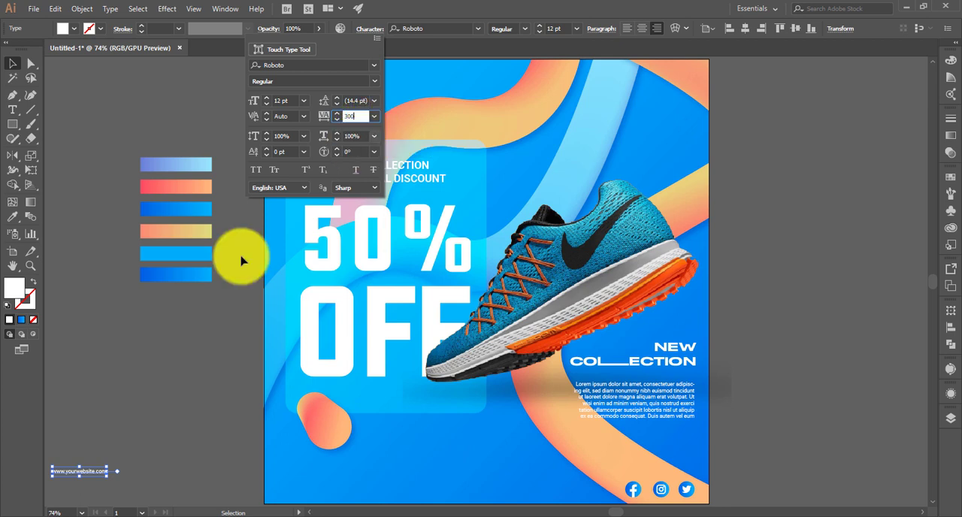
pyautogui.click(143, 346)
# - Move the website address to the artboard's lower edge and centre it horizontally on the artboard
pyautogui.moveTo(96, 475); pyautogui.dragTo(475, 494)
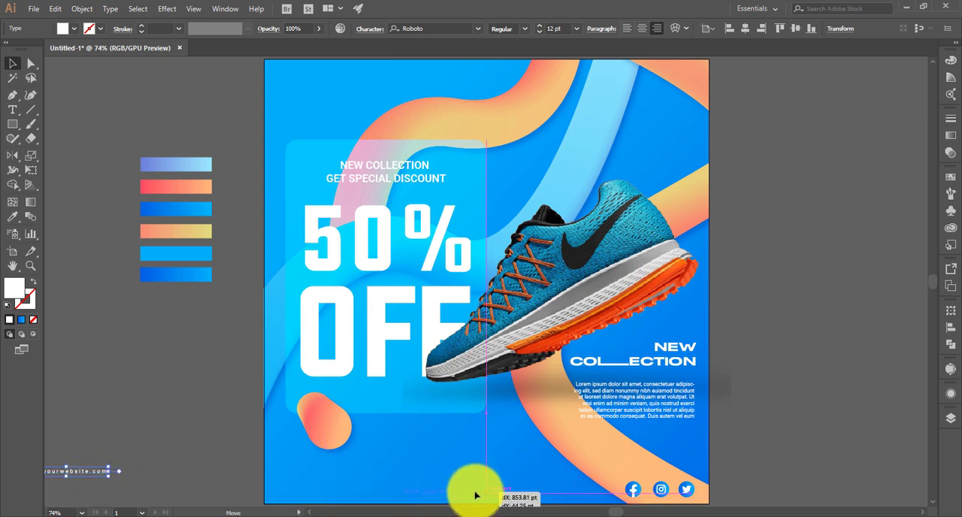
pyautogui.click(230, 476)
pyautogui.moveTo(466, 499); pyautogui.dragTo(487, 501)
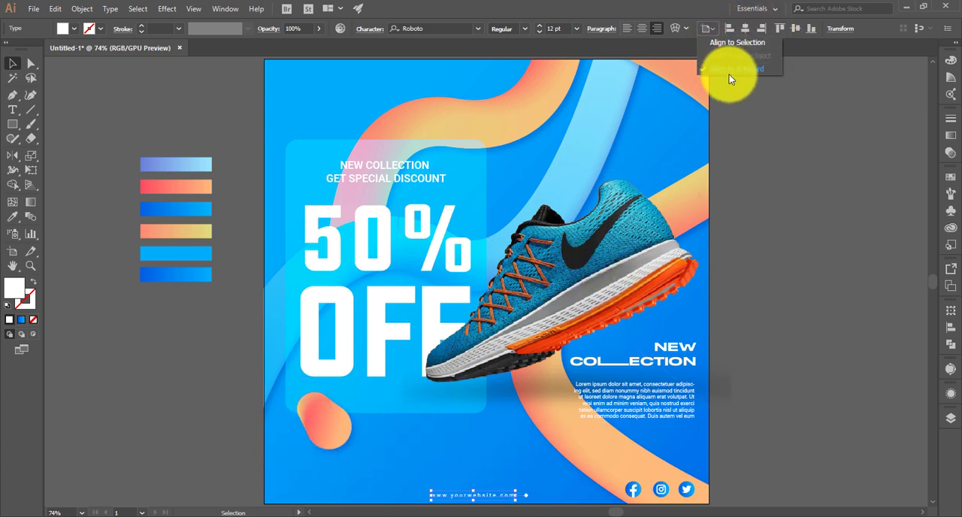
pyautogui.click(750, 31)
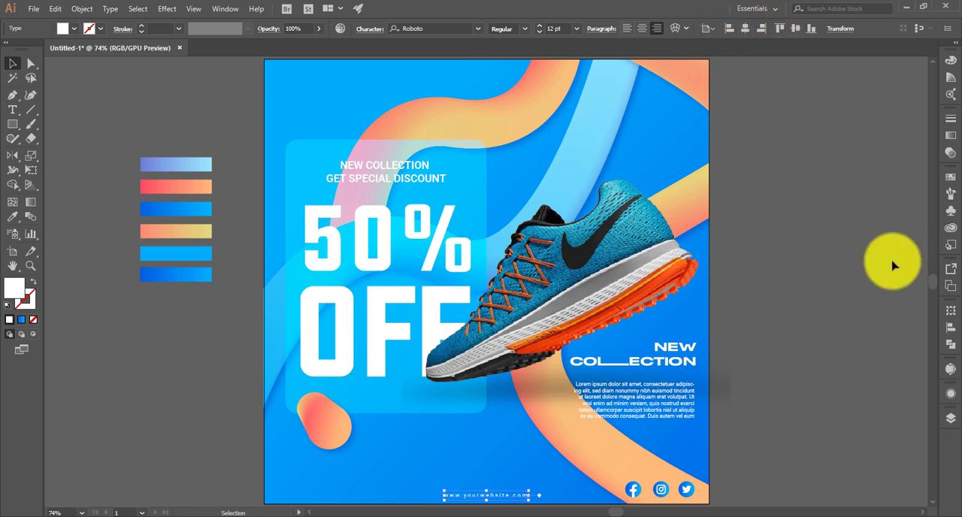
pyautogui.click(816, 436)
pyautogui.click(516, 497)
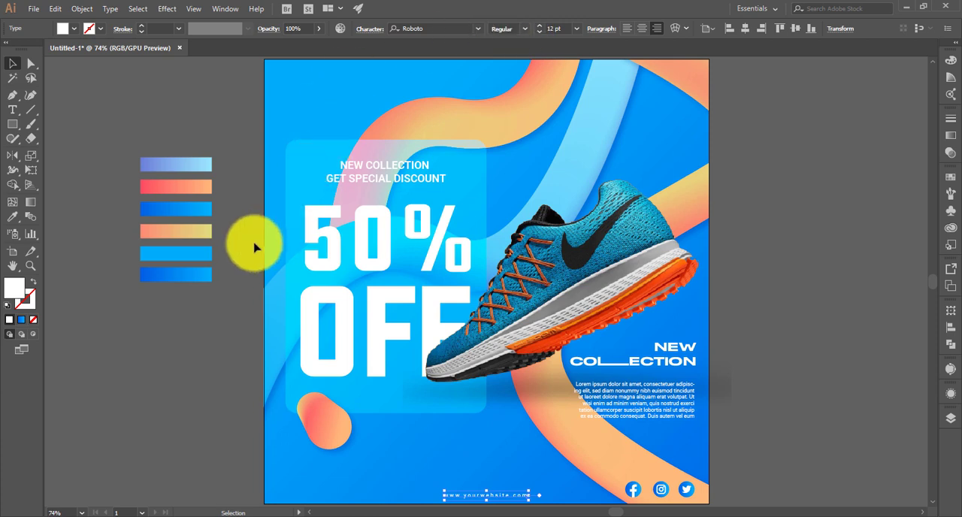
pyautogui.click(233, 254)
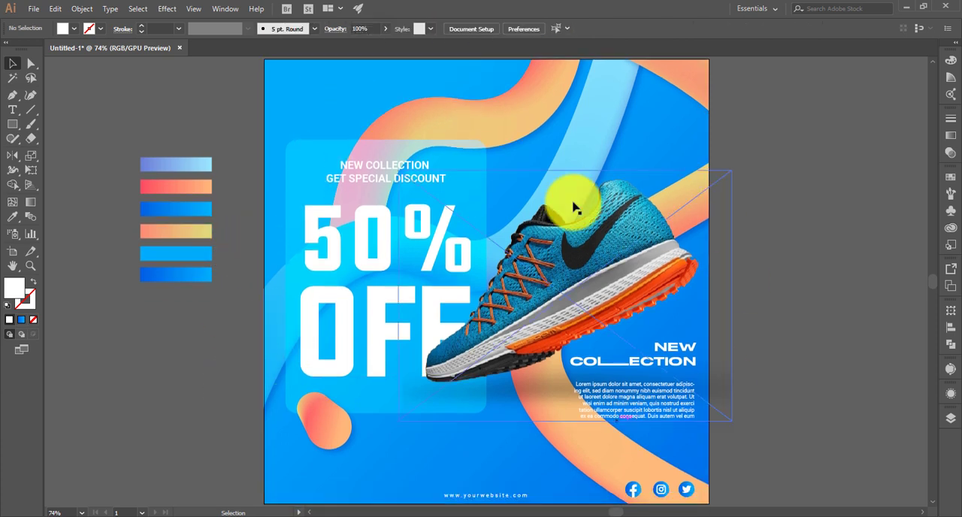
# - Add a two-line "LOGO HERE" text beside the artboard and set its font to Evogria
pyautogui.click(12, 109)
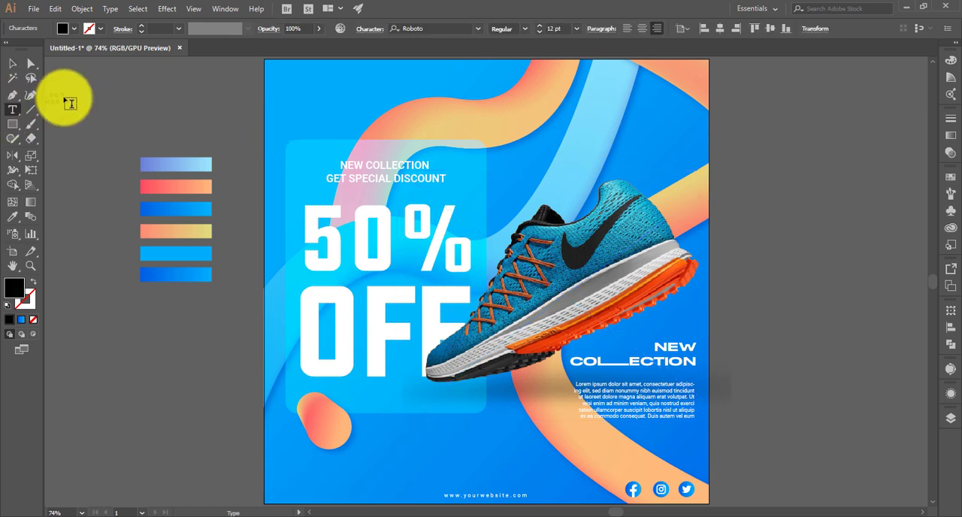
pyautogui.click(12, 63)
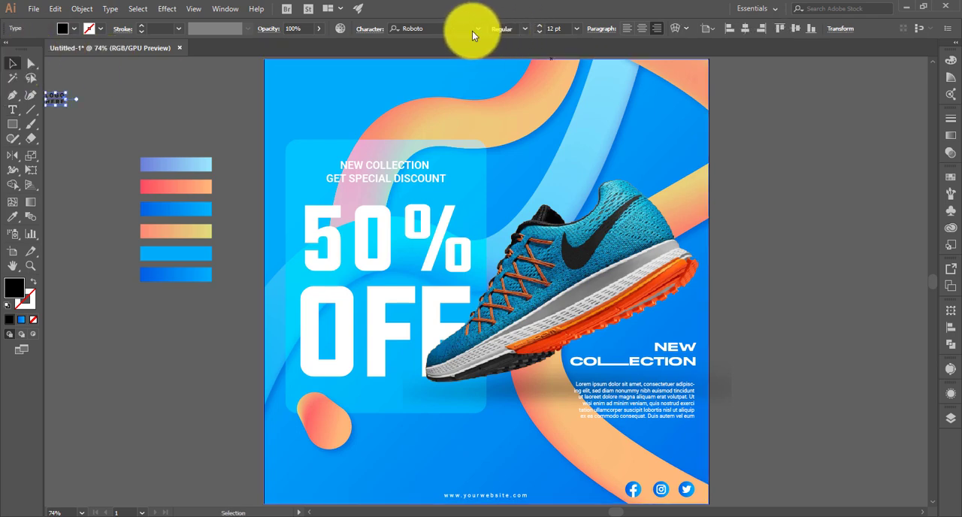
pyautogui.click(478, 29)
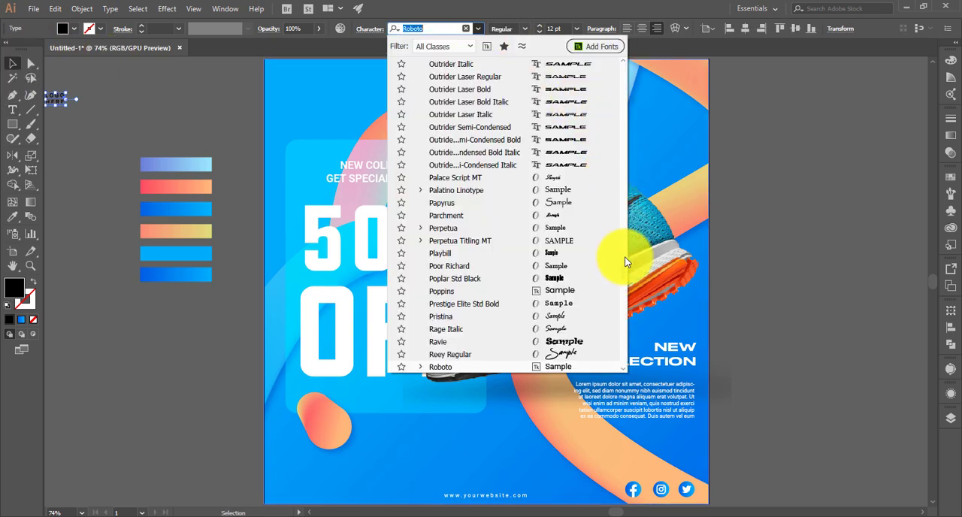
pyautogui.moveTo(625, 261); pyautogui.dragTo(628, 60)
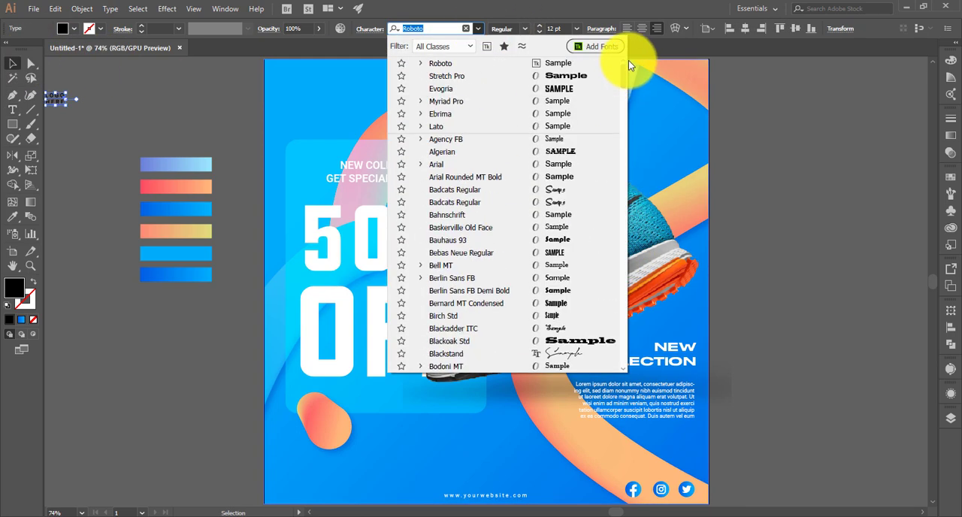
pyautogui.click(573, 90)
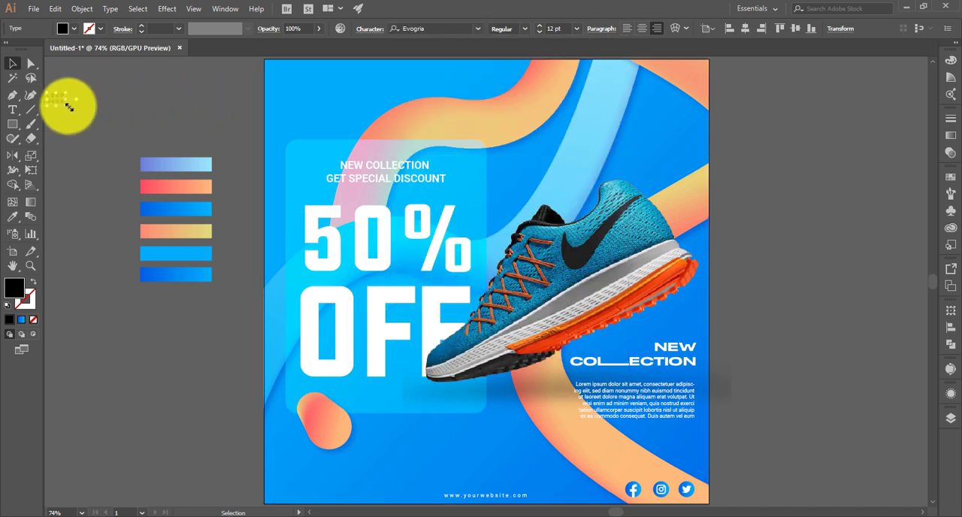
# - Place the logo text enlarged to about 26 pt in the artboard's upper-left corner and fill it white
pyautogui.moveTo(66, 103); pyautogui.dragTo(331, 78)
pyautogui.click(75, 30)
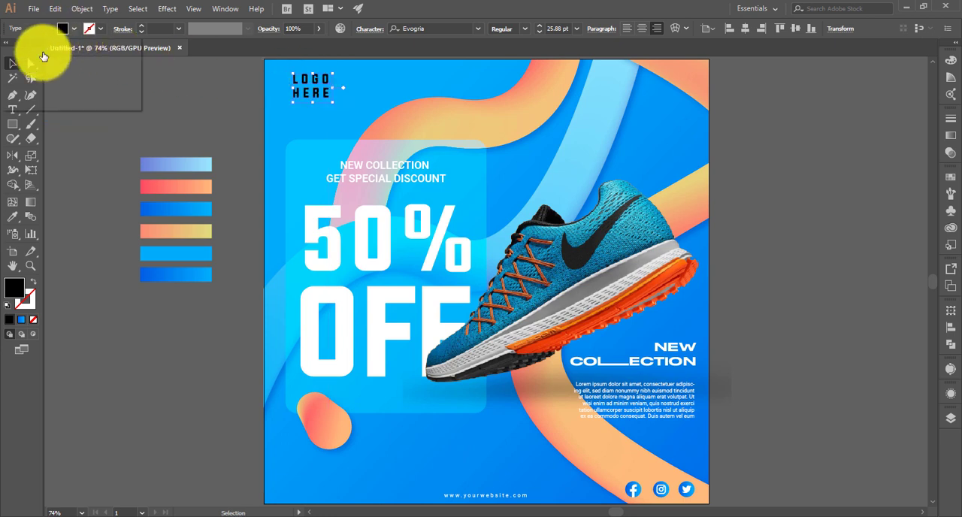
pyautogui.click(26, 52)
pyautogui.click(199, 94)
pyautogui.click(201, 96)
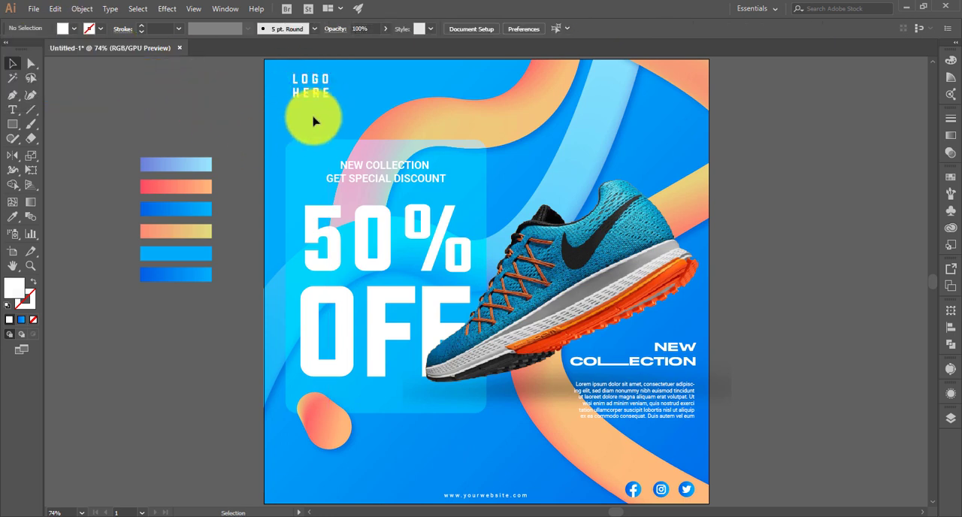
pyautogui.click(324, 94)
pyautogui.click(258, 111)
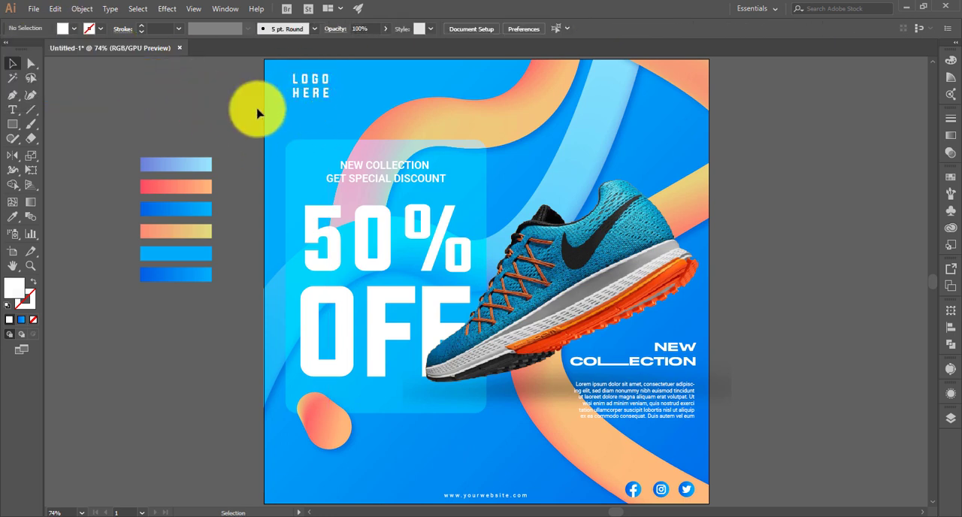